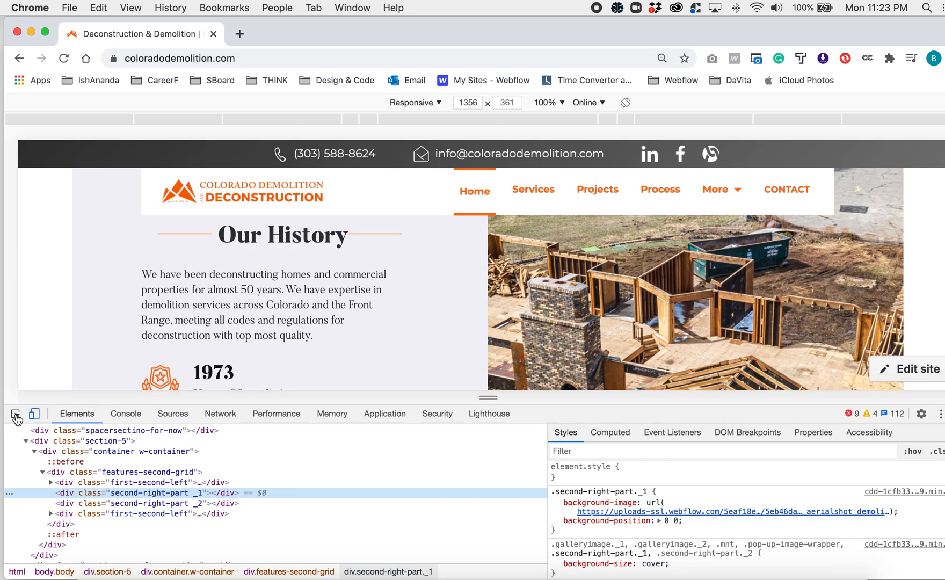
- Pick the aerial photo beside the Our History text with the element inspector
left_click(19, 413)
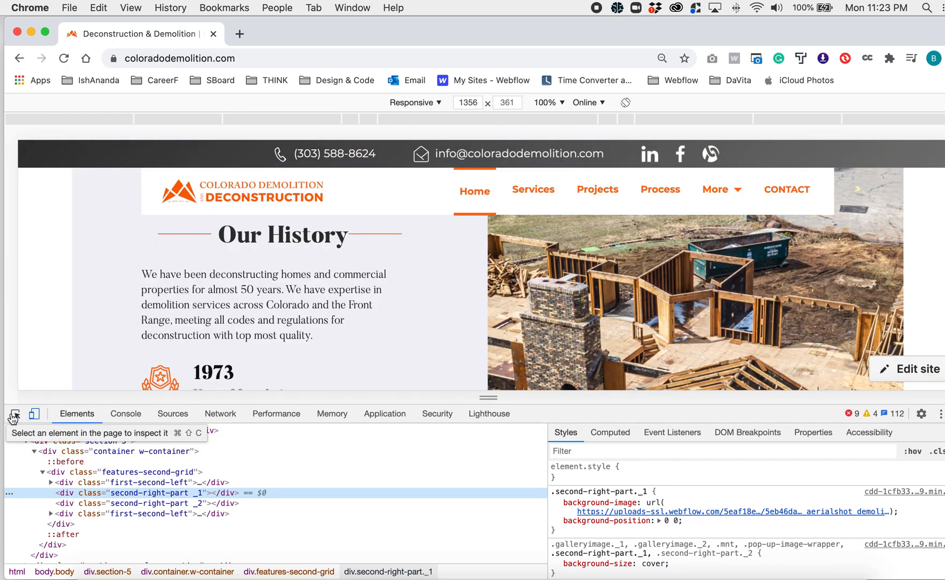
left_click(15, 414)
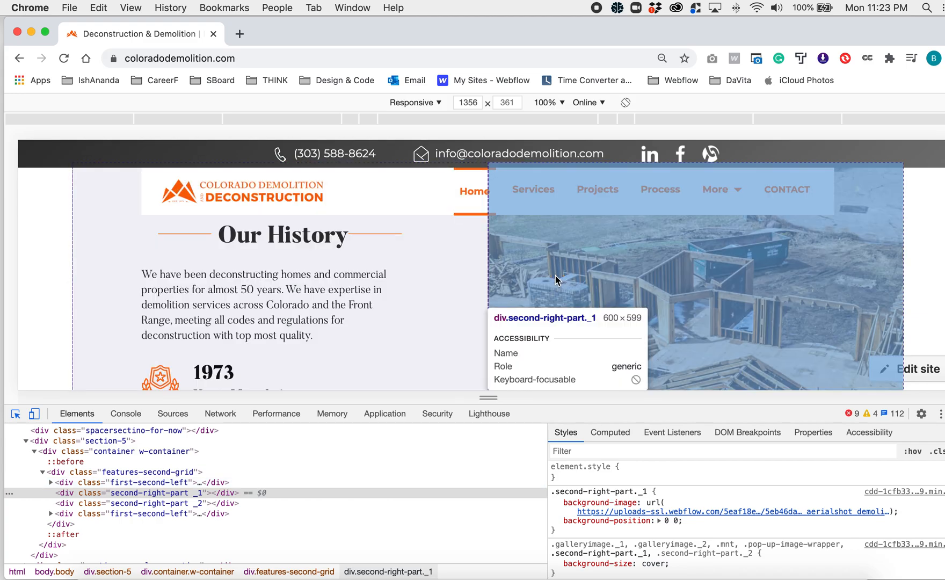
left_click(556, 273)
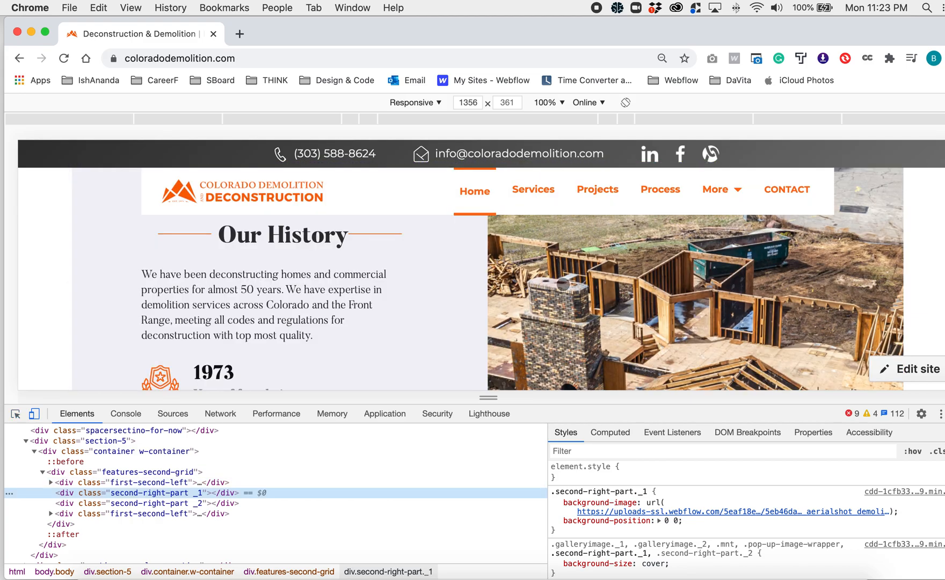
- Try to save the Our History aerial photo straight from the page, and cancel the save
scroll(578, 286, "up", 2)
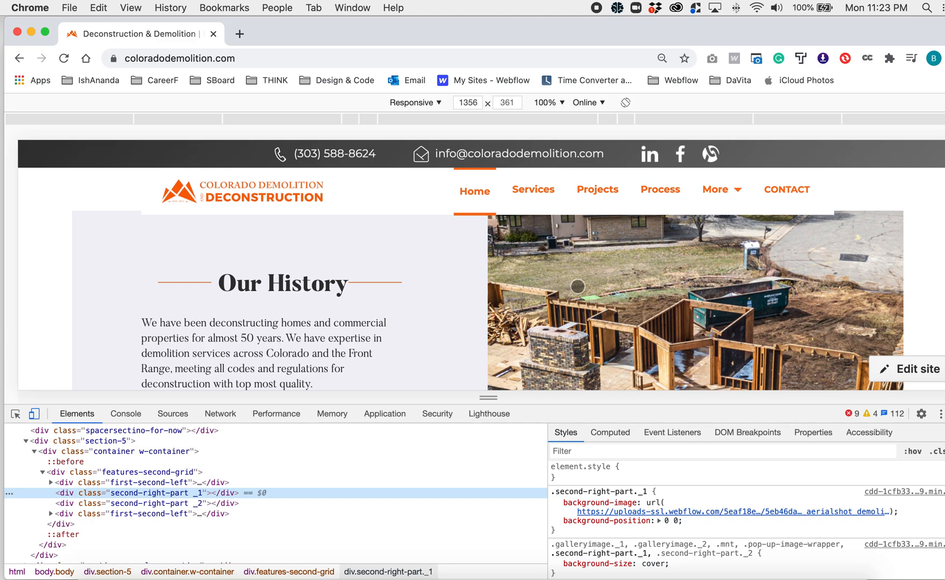
scroll(577, 287, "up", 2)
right_click(595, 303)
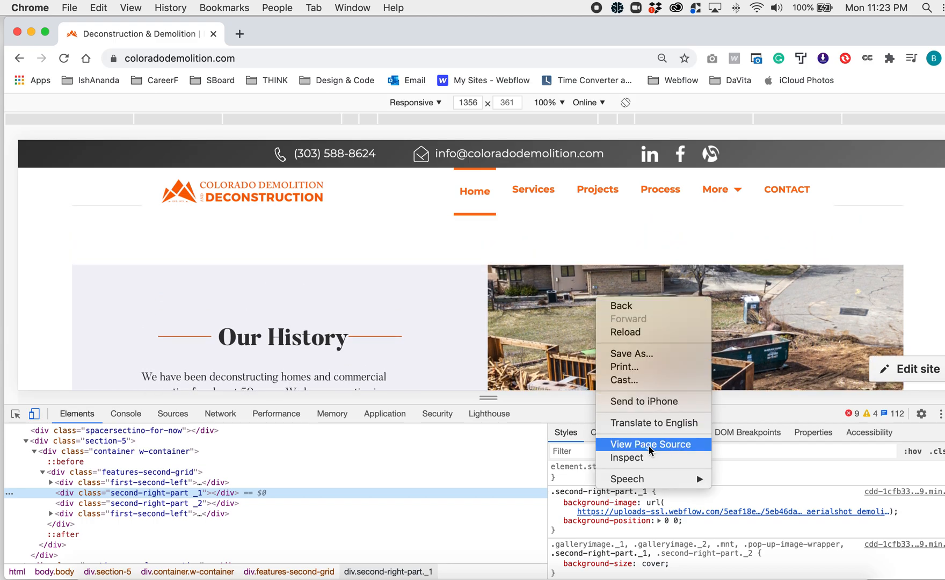
left_click(631, 353)
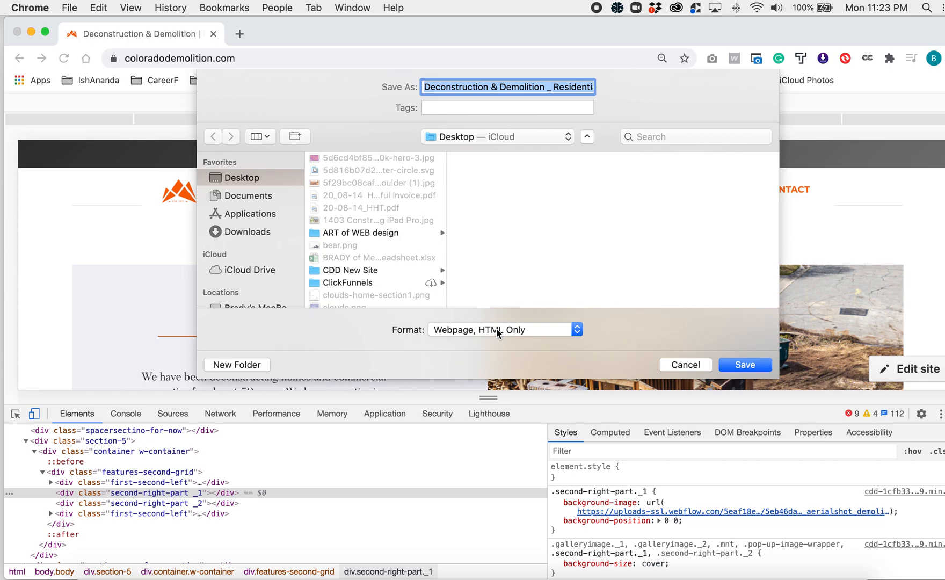
left_click(685, 365)
- Narrow the browser window slightly and close the developer tools
scroll(685, 365, "down", 5)
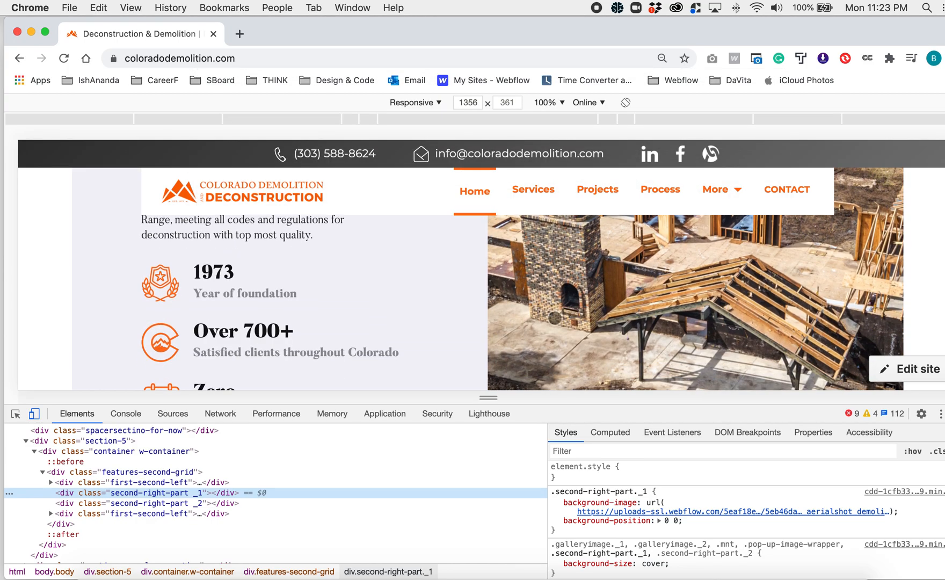
scroll(685, 322, "up", 4)
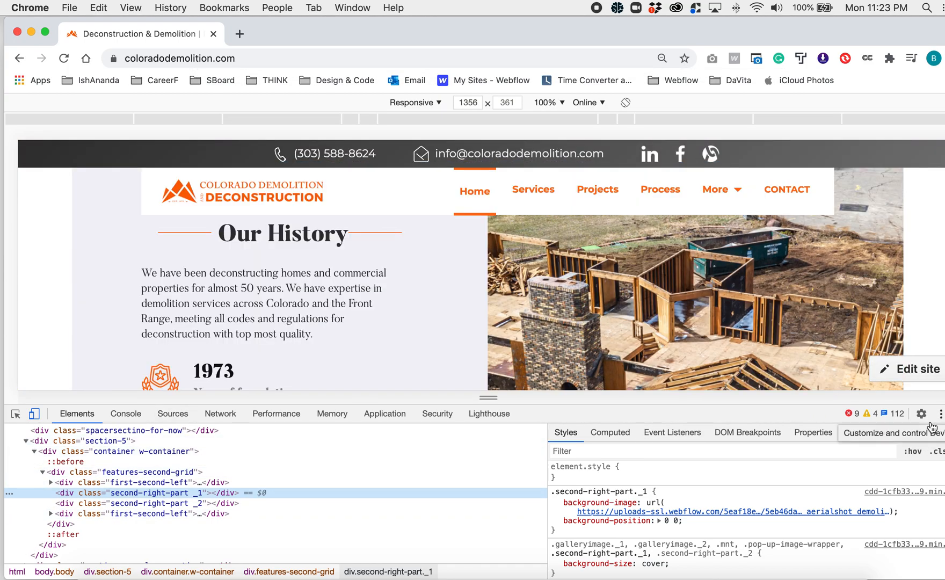
mouse_move(922, 28)
left_mouse_down()
mouse_move(856, 32)
mouse_move(922, 29)
mouse_move(904, 29)
left_mouse_up()
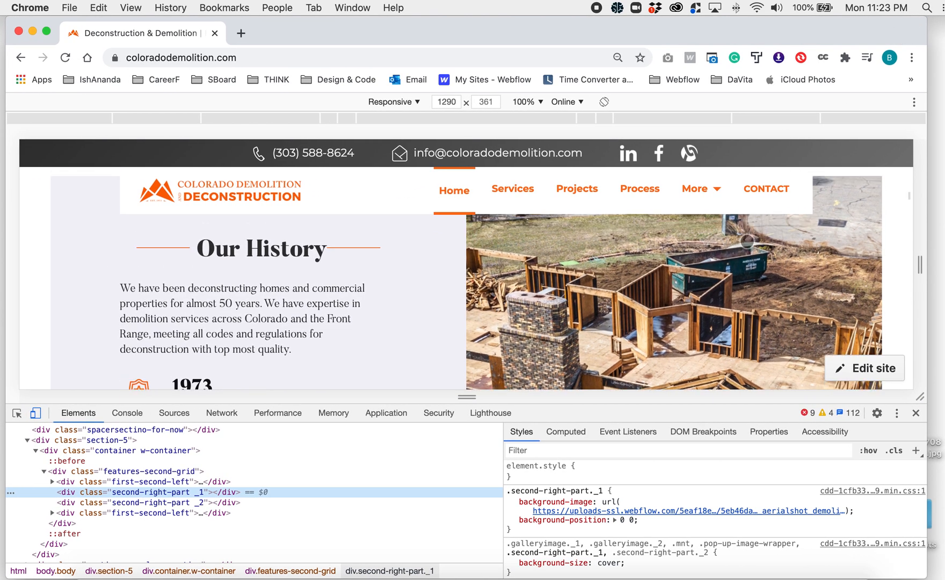
scroll(748, 241, "down", 5)
scroll(750, 243, "up", 5)
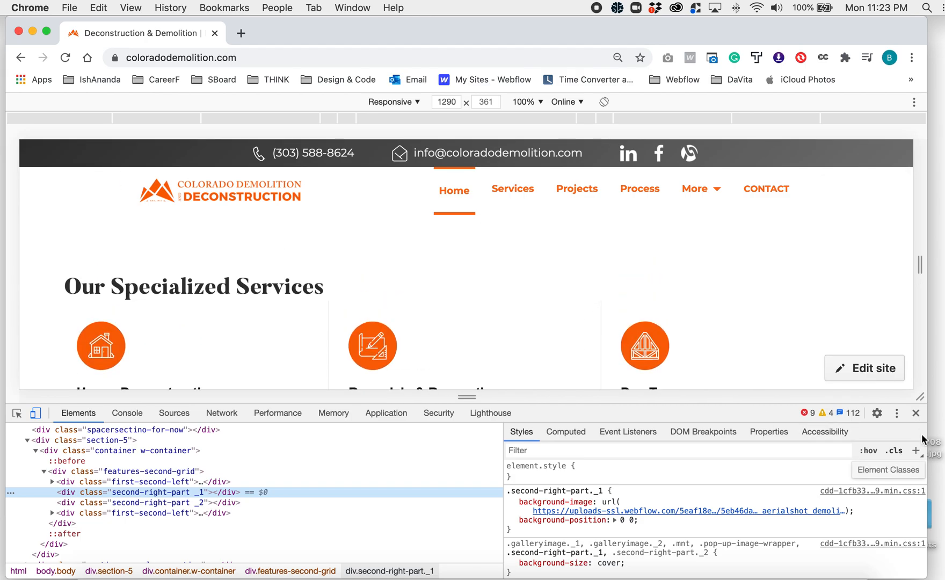
left_click(916, 416)
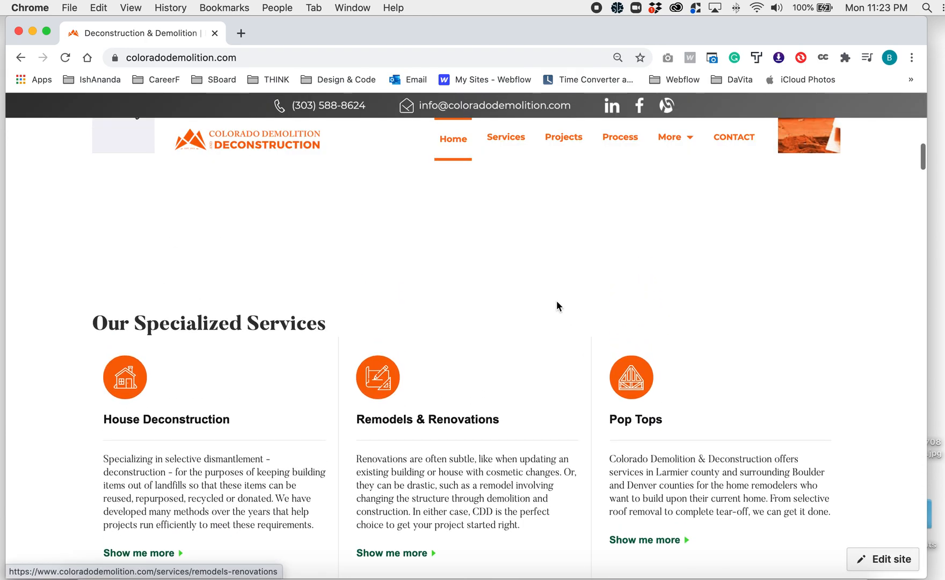
- Save the Pop Tops service icon to the Desktop as an SVG image
right_click(632, 383)
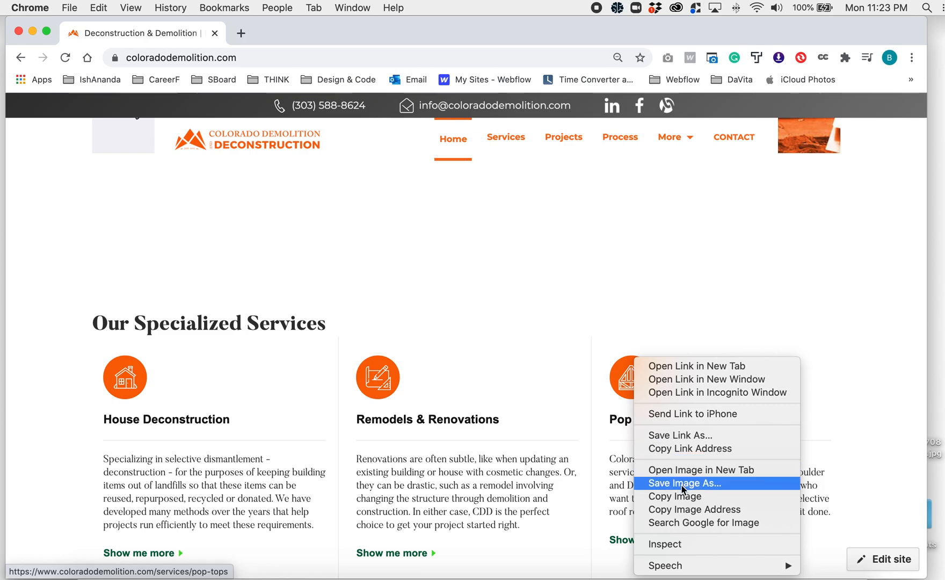
left_click(697, 484)
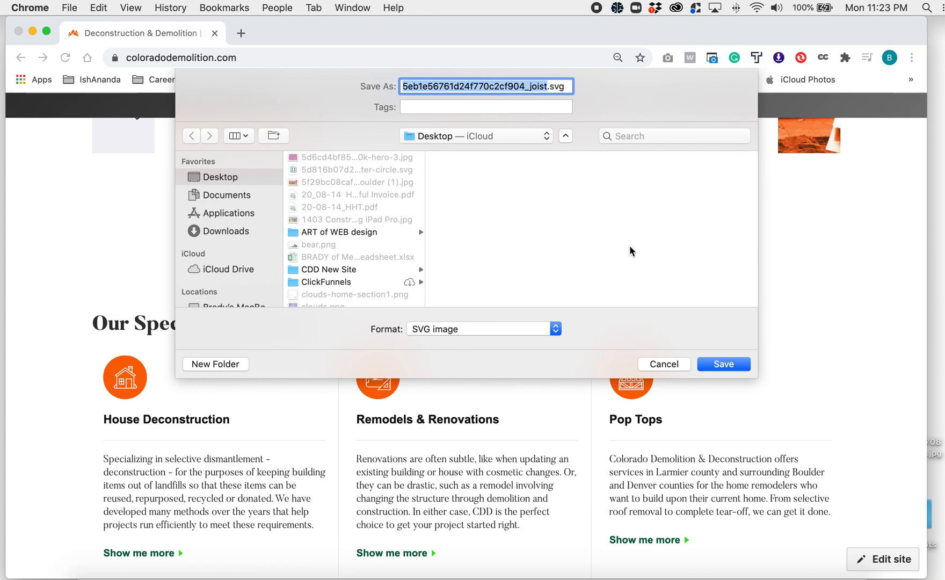
left_click(733, 364)
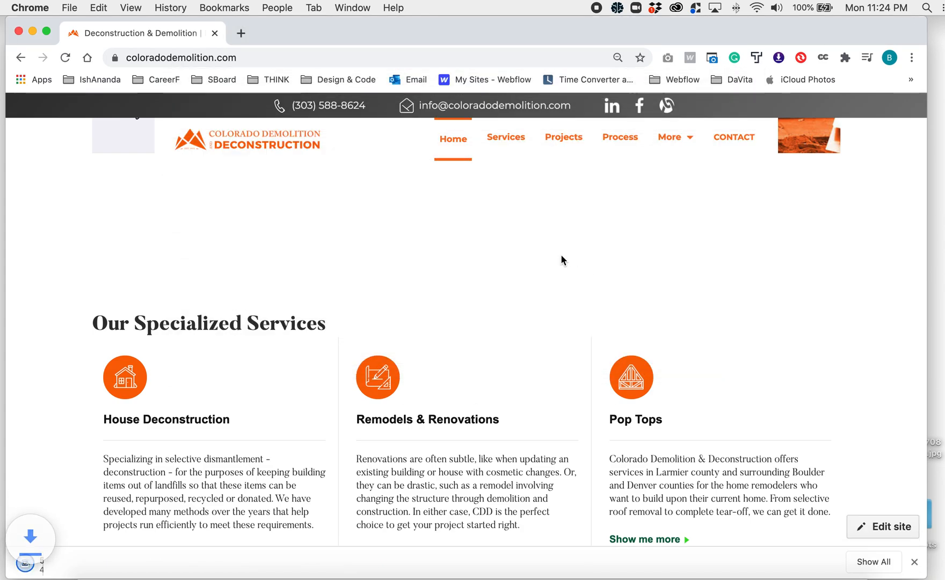
- Open the saved joist SVG file from the Desktop, and close the Brackets window
key("super+h")
left_click_drag(885, 63, 768, 114)
double_click(767, 110)
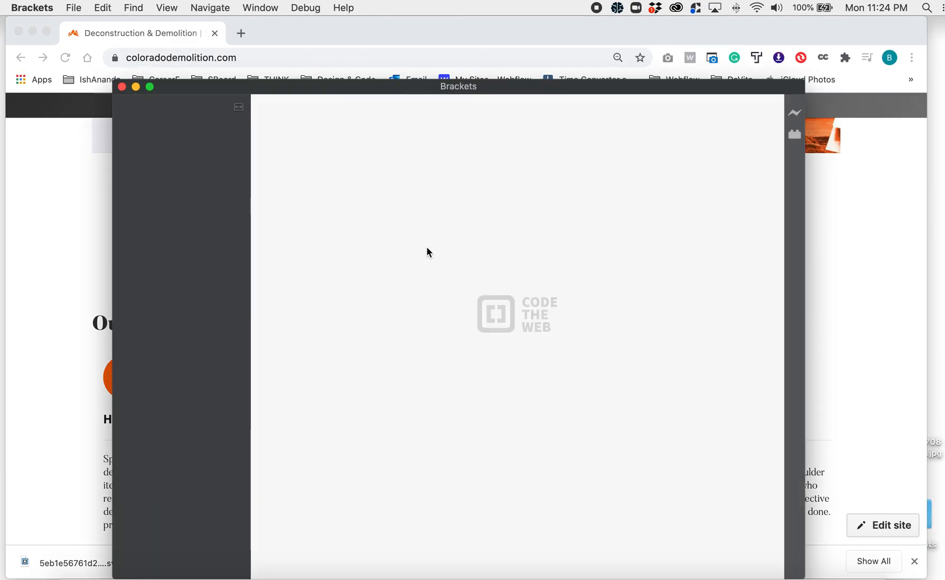
left_click(122, 86)
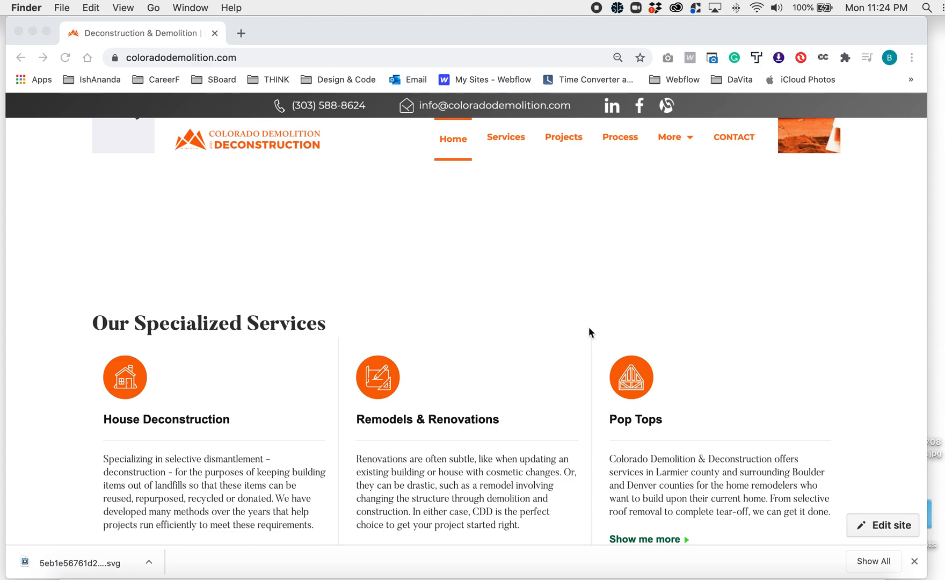
- Save the white company logo in the Half a Century of Experience section to the Desktop as a PNG image
scroll(585, 322, "up", 5)
scroll(577, 319, "up", 3)
right_click(616, 324)
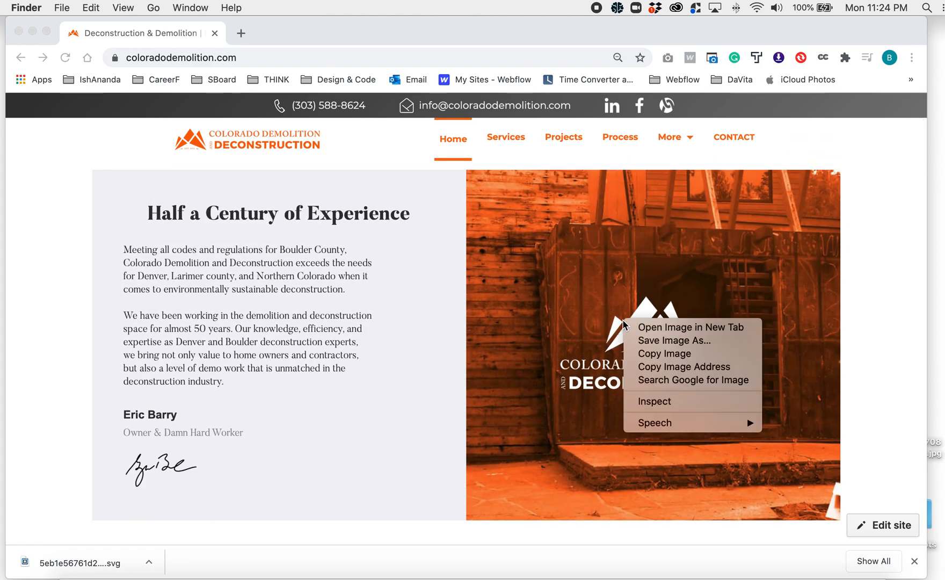
left_click(665, 340)
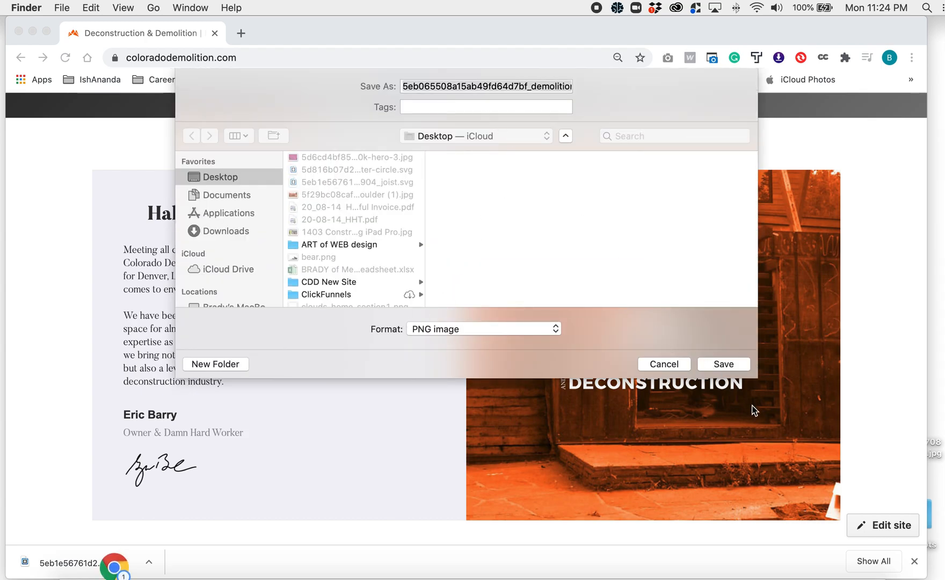
left_click(723, 364)
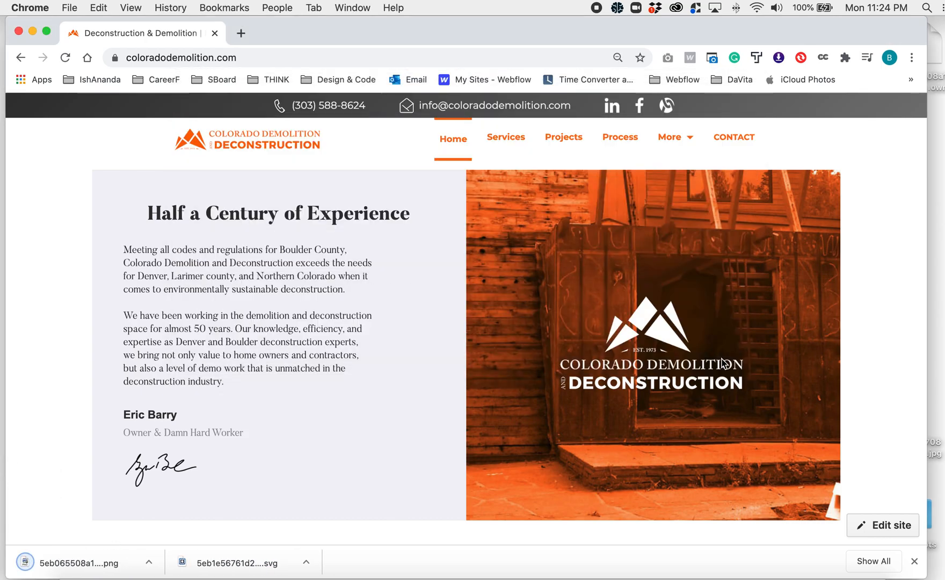
- View the saved demolition-logo-square PNG in Preview and close it
key("F11")
double_click(921, 44)
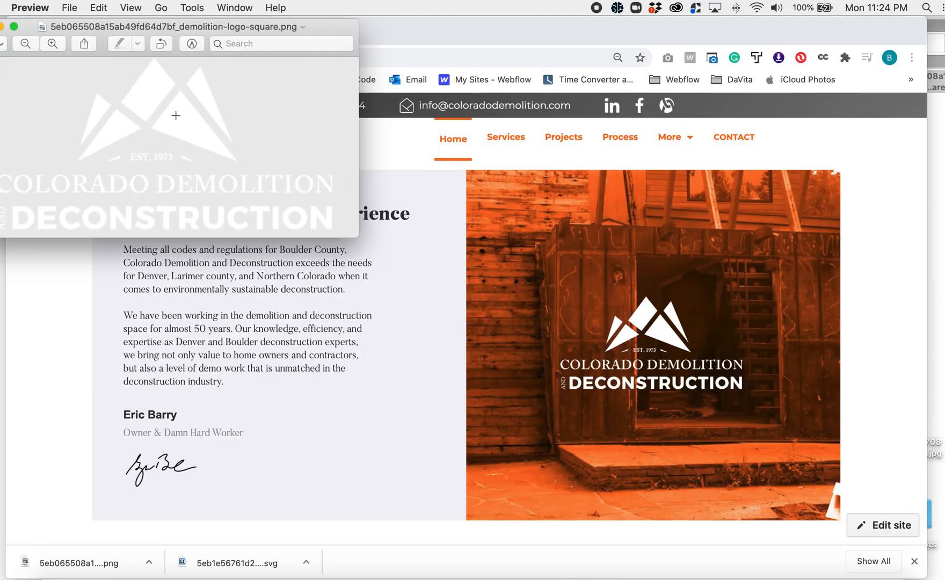
left_click(0, 26)
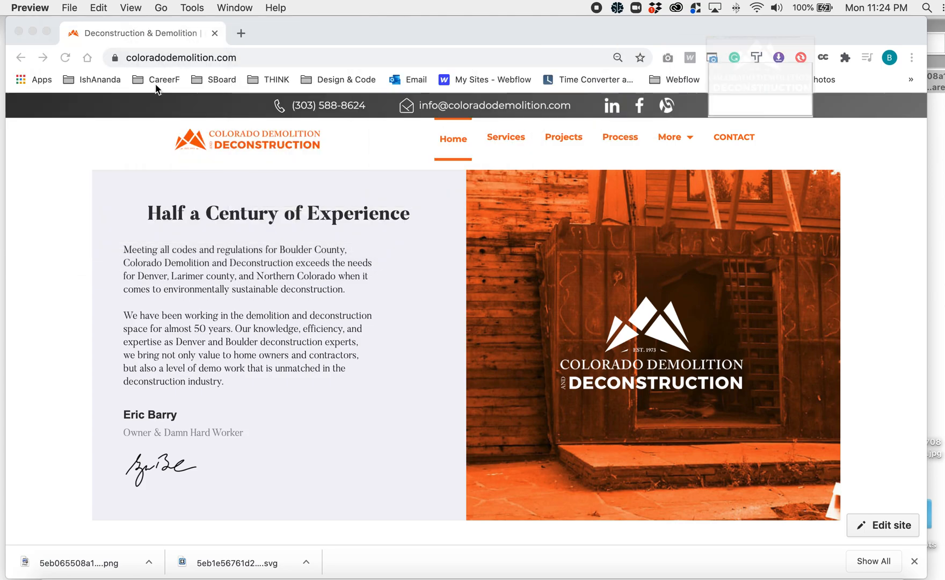
- Try to save the Our History background photo, check the available file formats, and cancel the save
scroll(598, 303, "down", 12)
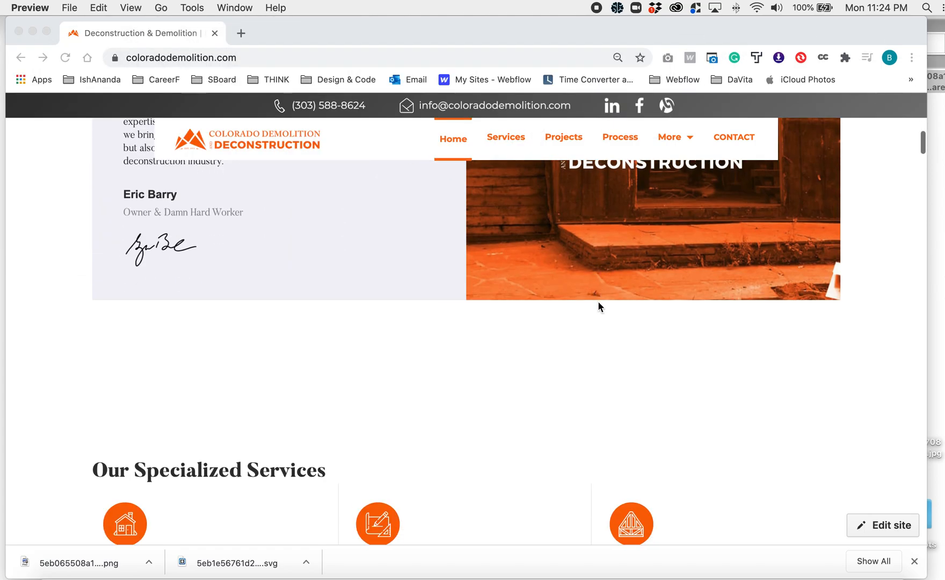
scroll(598, 302, "down", 5)
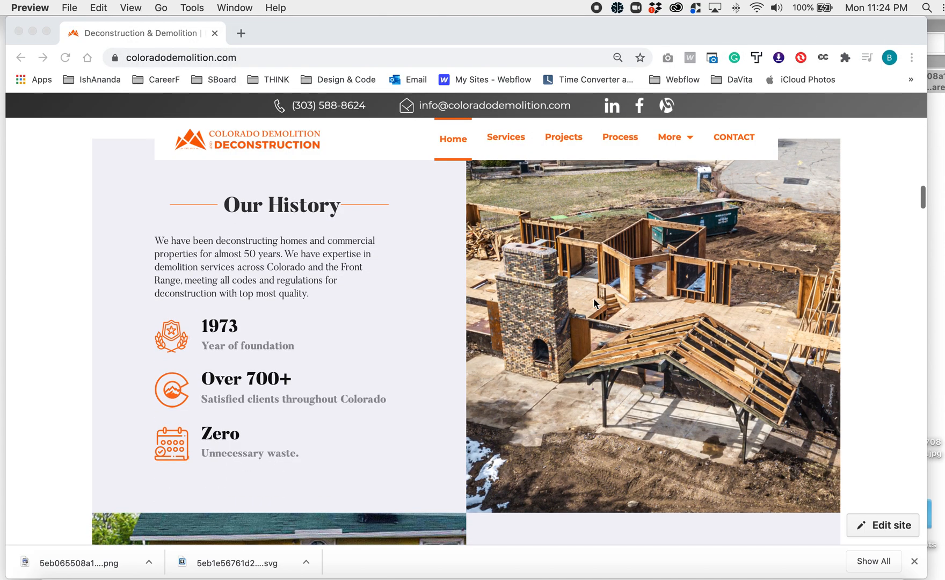
right_click(561, 276)
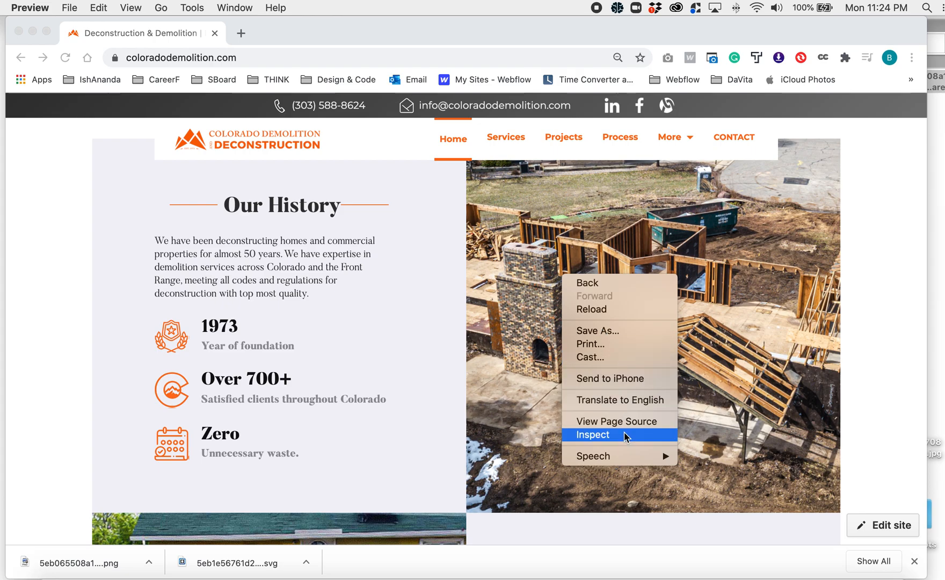
left_click(515, 370)
right_click(553, 351)
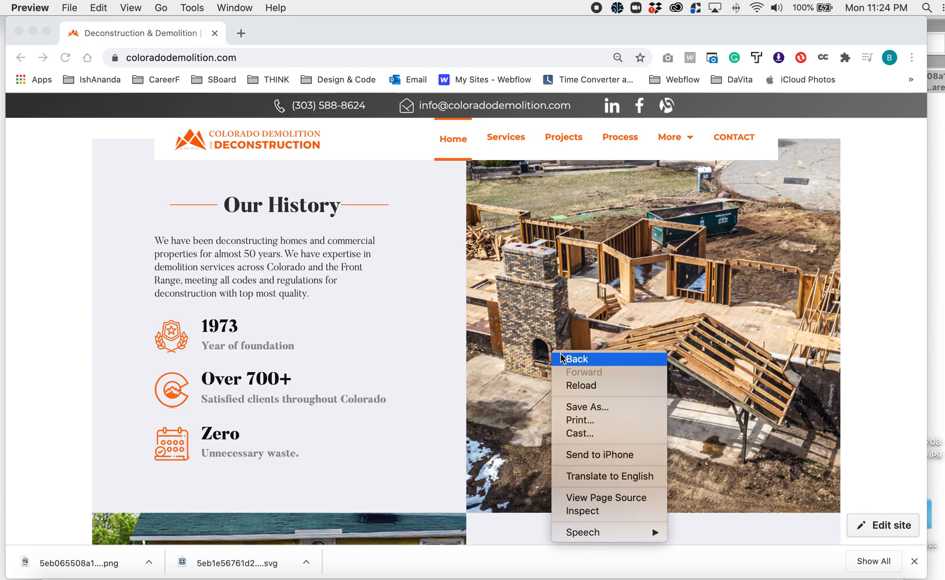
left_click(585, 410)
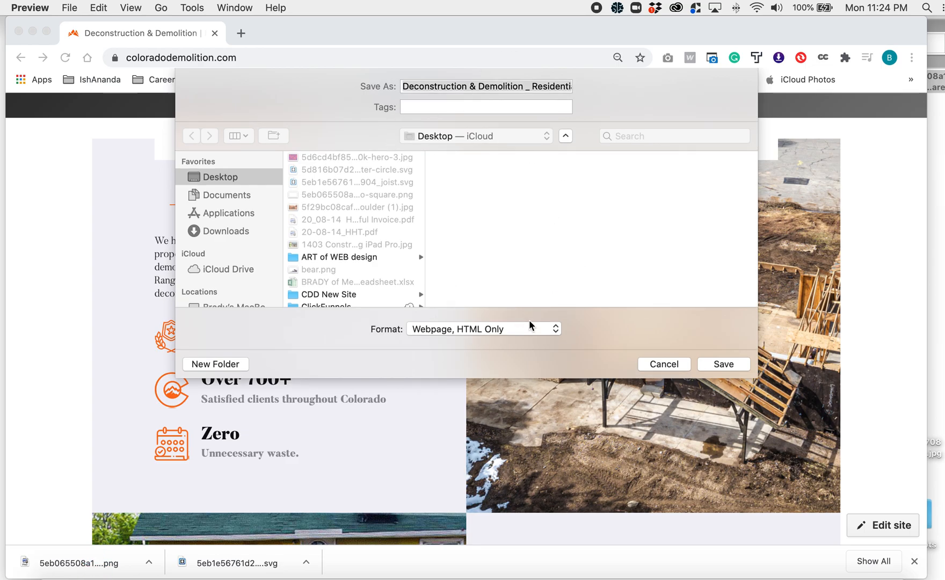
left_click(491, 330)
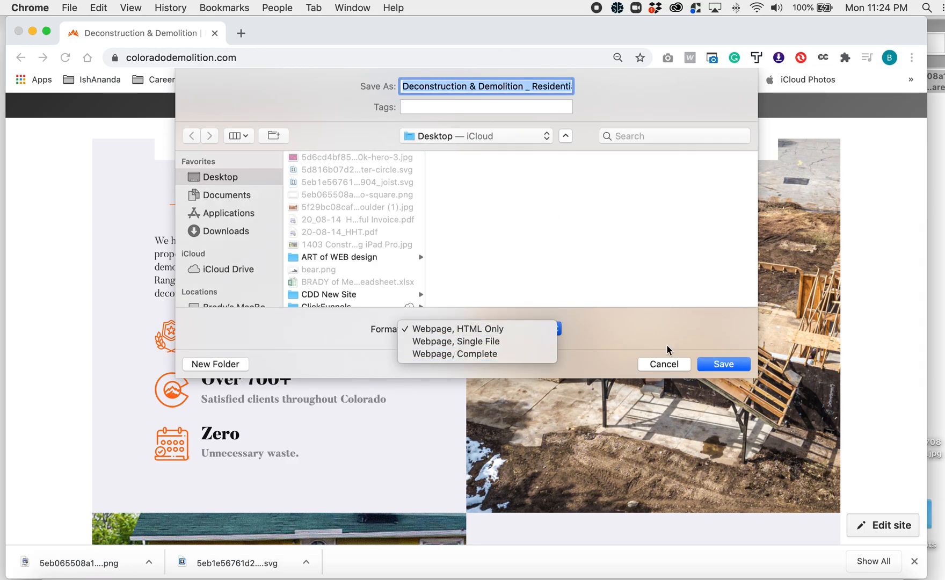
left_click(663, 365)
- Inspect the Our History photo and select its div.second-right-part._1 element on the page
right_click(580, 301)
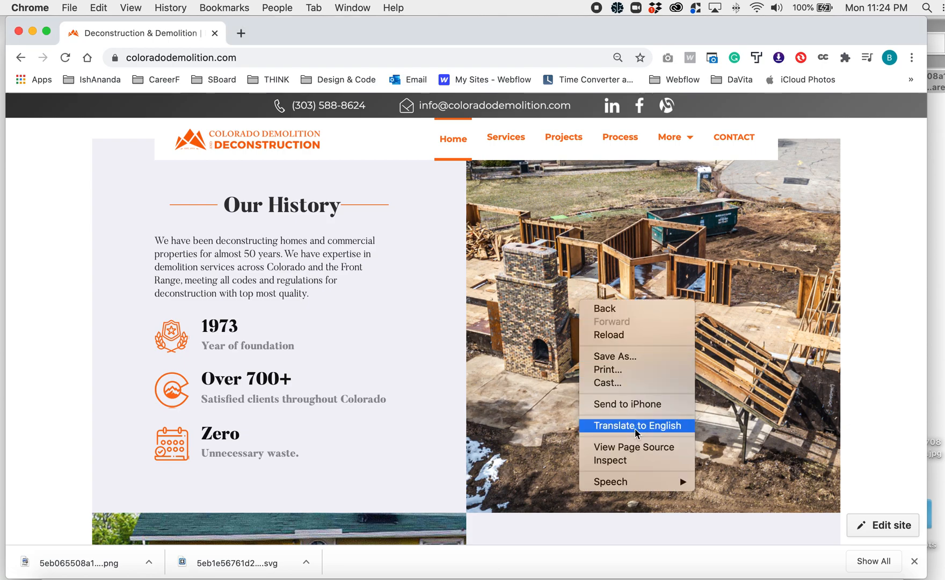
left_click(610, 460)
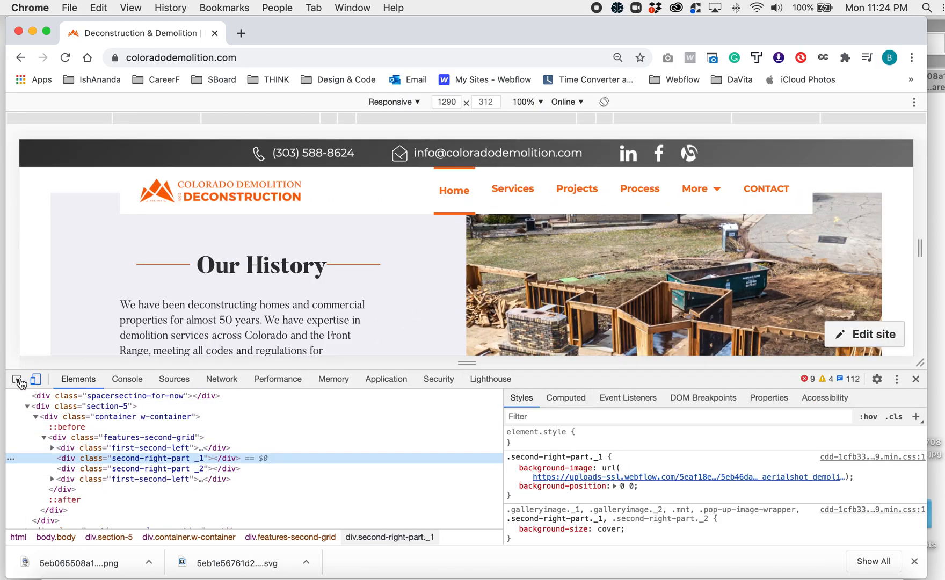
left_click(18, 380)
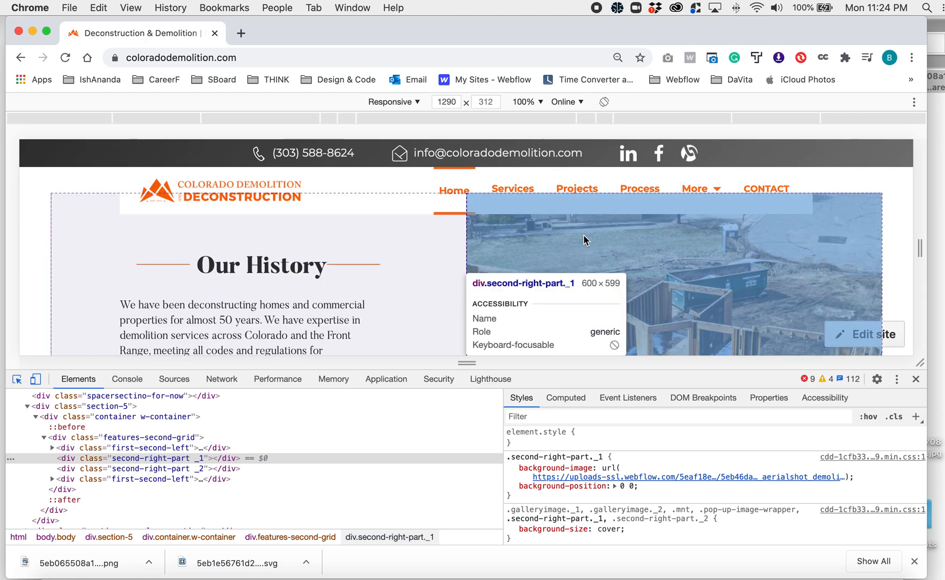
left_click(648, 242)
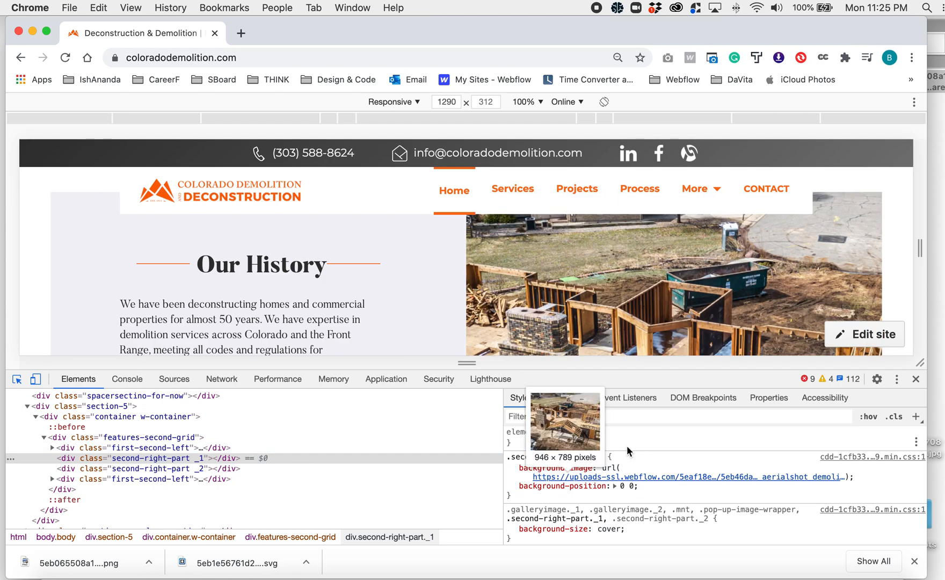
- Copy the background-image URL value from the .second-right-part._1 style rule
mouse_move(620, 477)
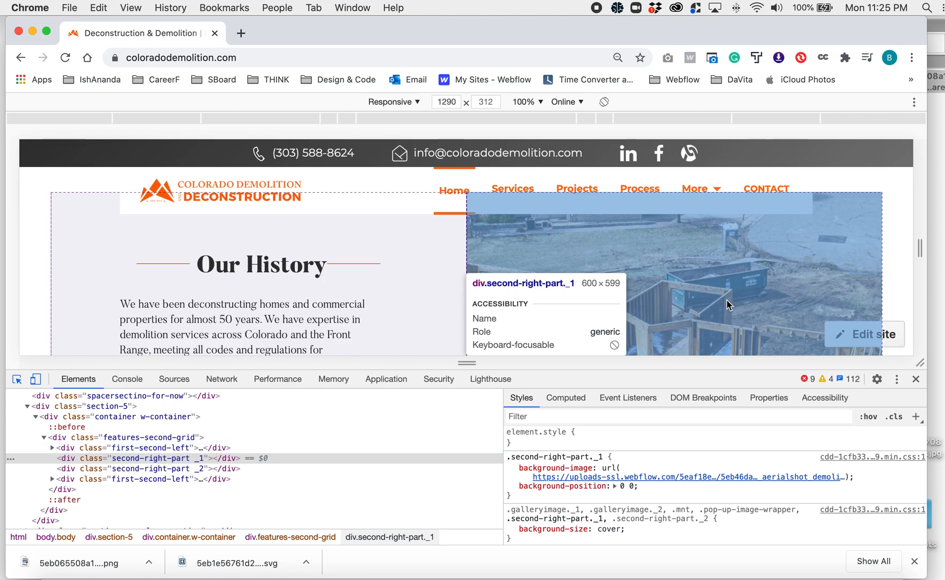
mouse_move(663, 479)
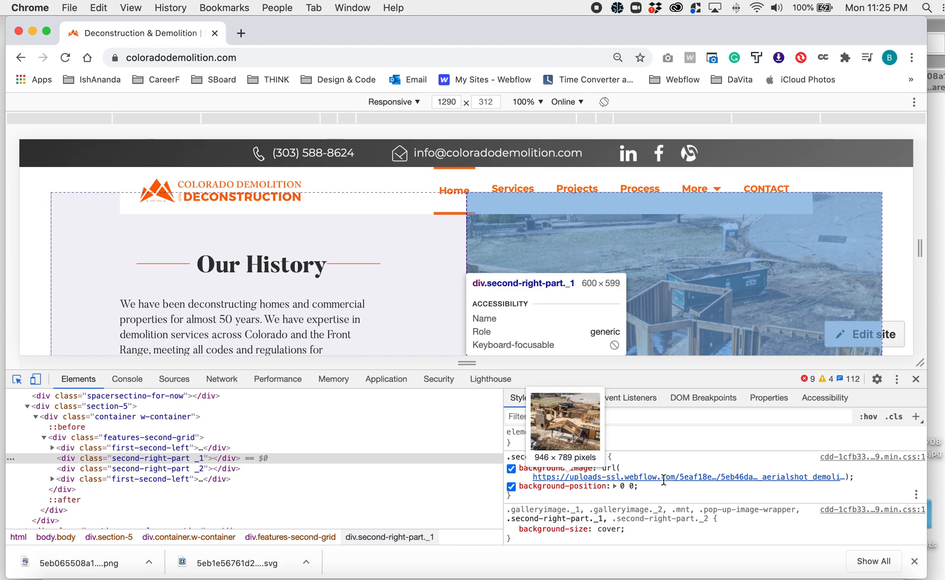
left_click(539, 477)
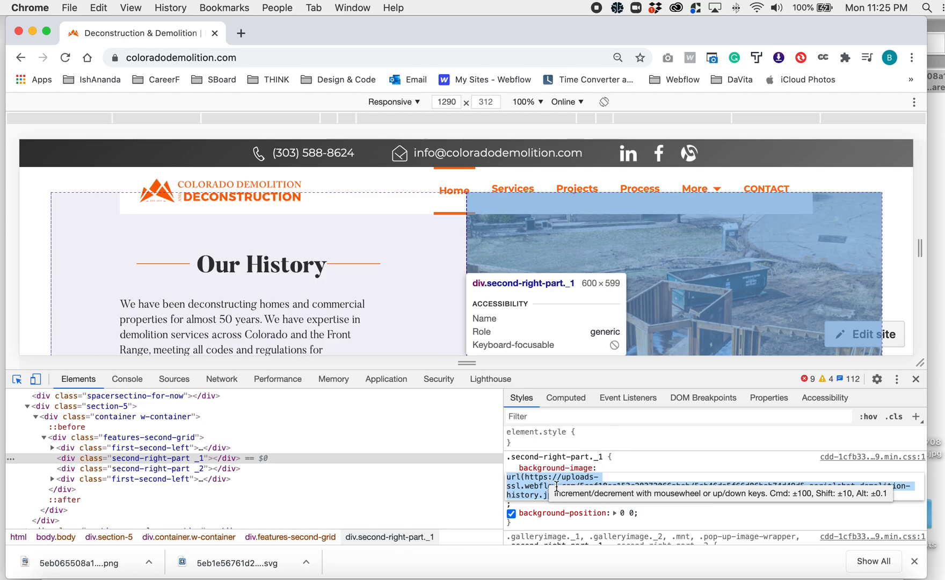
key("super+c")
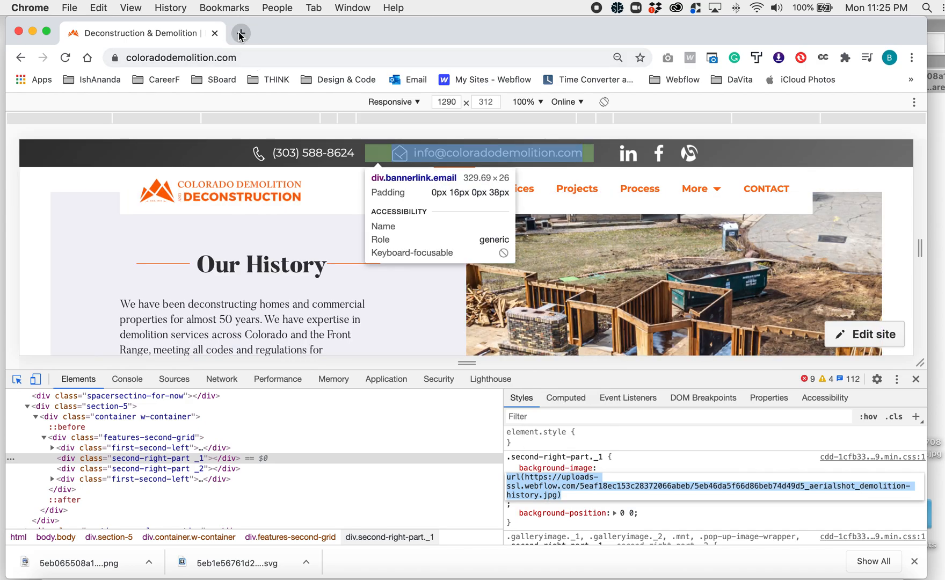
- Open the copied a-frame-house-deconstruction-demolition-boulder JPG address in a new tab, removing the trailing quotation mark
left_click(240, 34)
key("super+v")
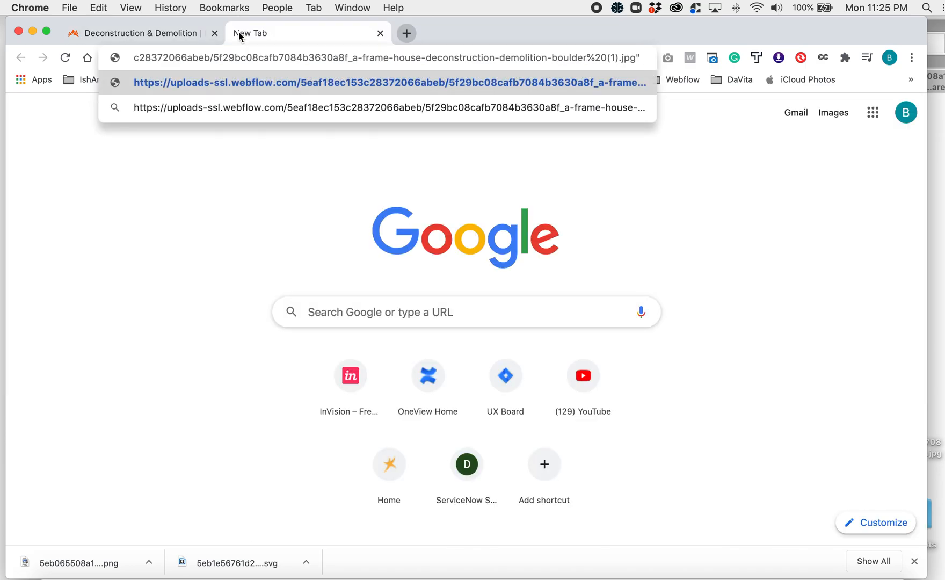
key("BackSpace")
key("super+Left")
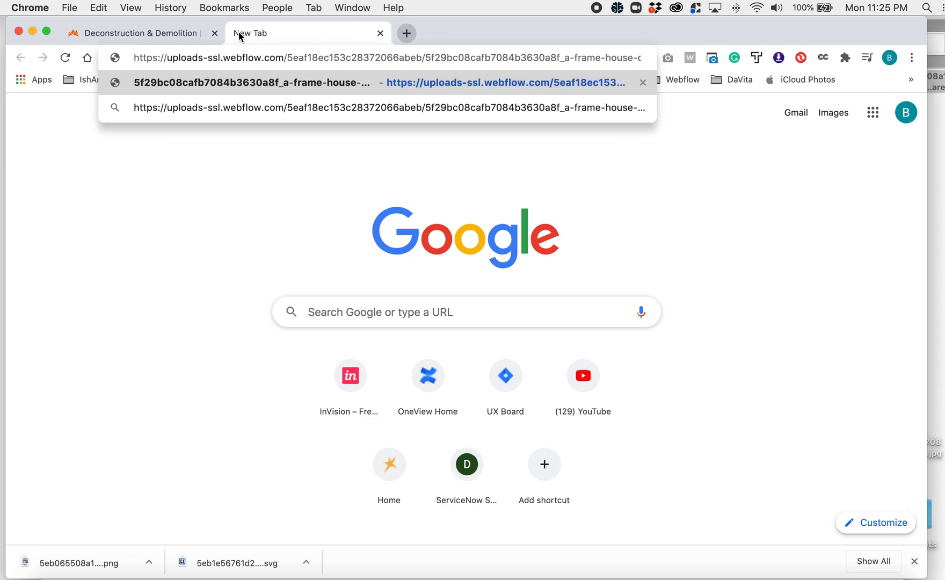
key("super+Right")
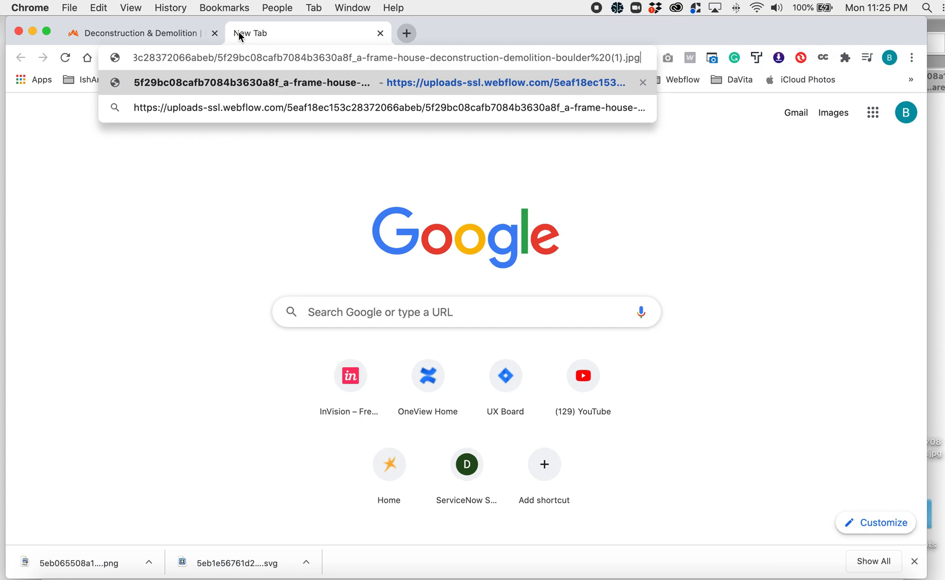
key("Return")
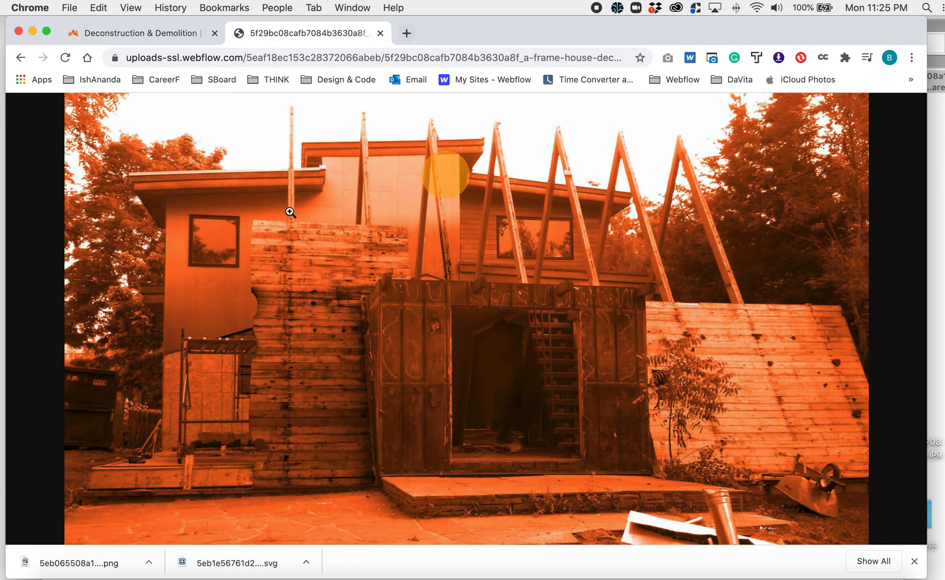
- View the a-frame house image at full size and save it to the Desktop as a JPEG image
left_click(365, 239)
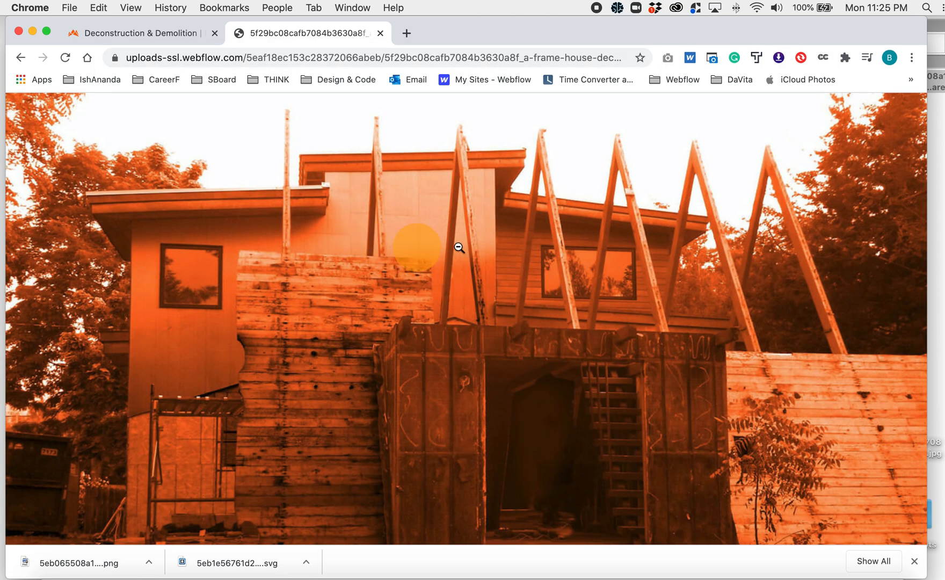
left_click(472, 249)
left_click(506, 266)
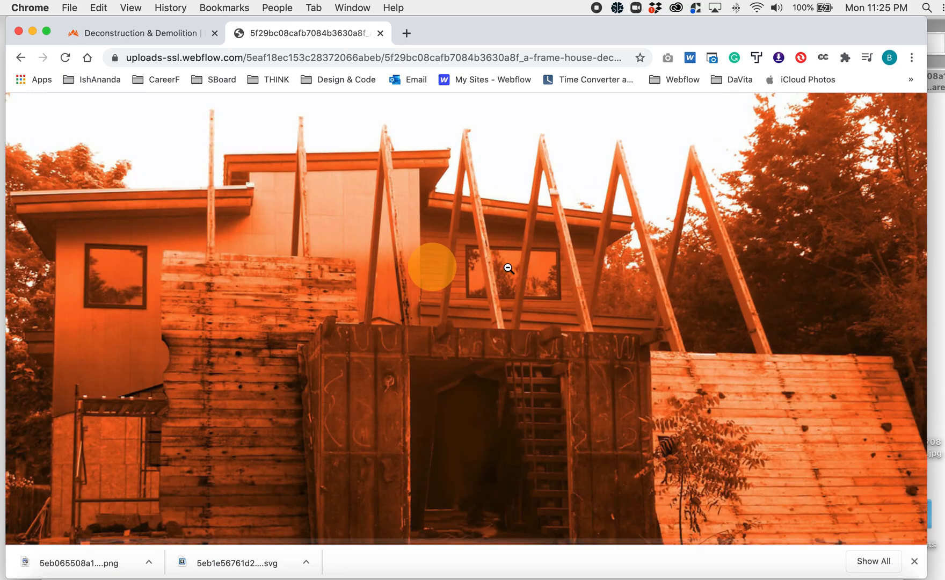
right_click(508, 266)
left_click(539, 286)
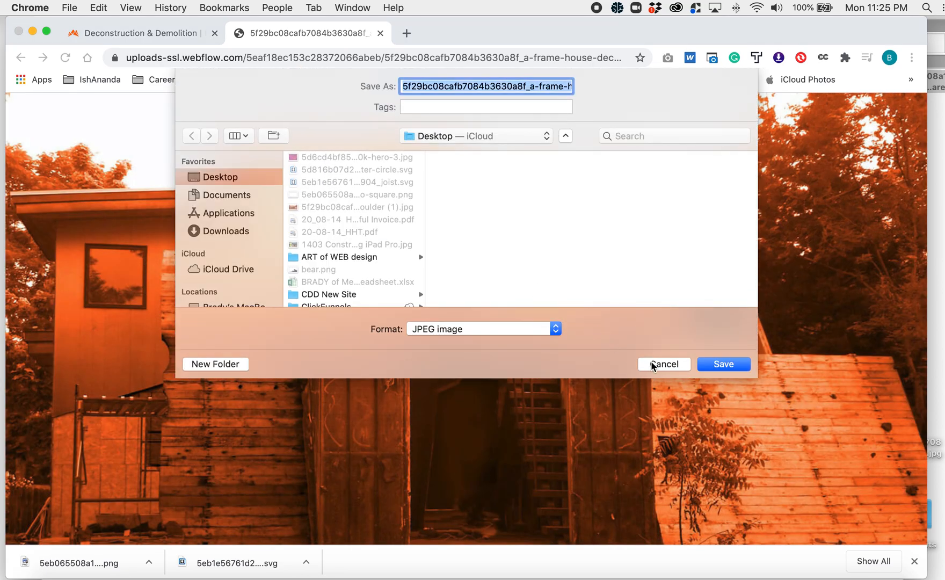
left_click(734, 365)
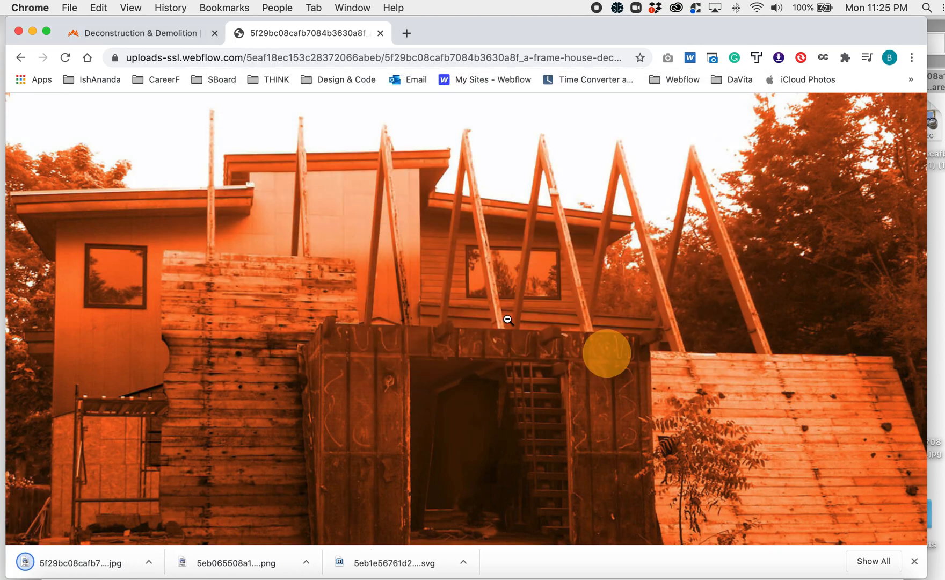
- Show the desktop and move the older a-frame house JPG and the joist SVG to the trash
key("F11")
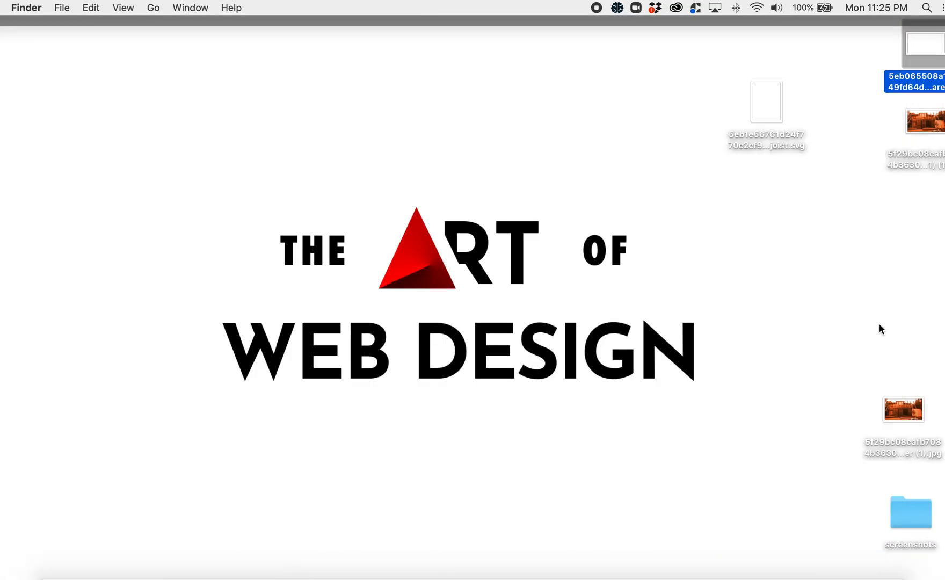
left_click(906, 427)
key("super+BackSpace")
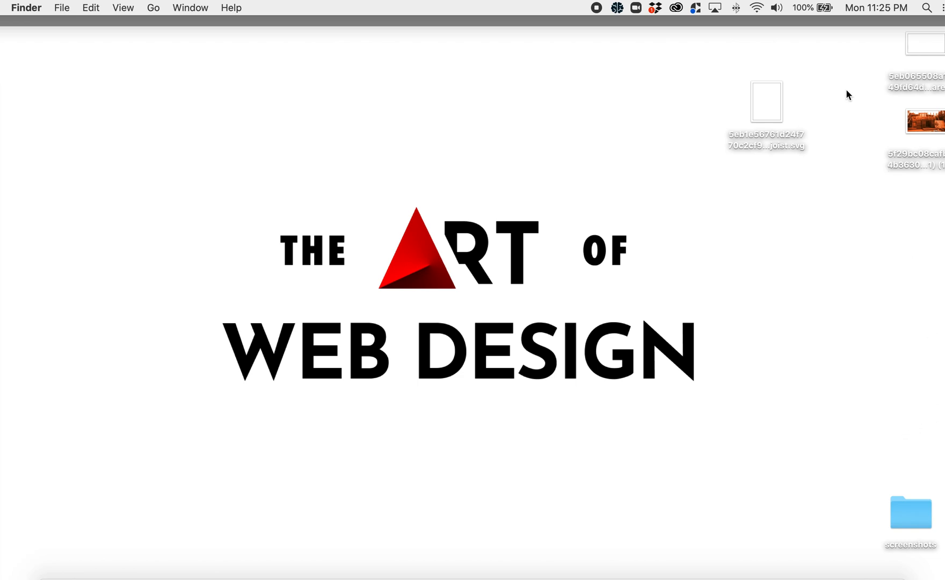
left_click(767, 110)
key("super+BackSpace")
- Check the file size and dimensions of the newly saved a-frame house JPG in its info window and close it
right_click(817, 115)
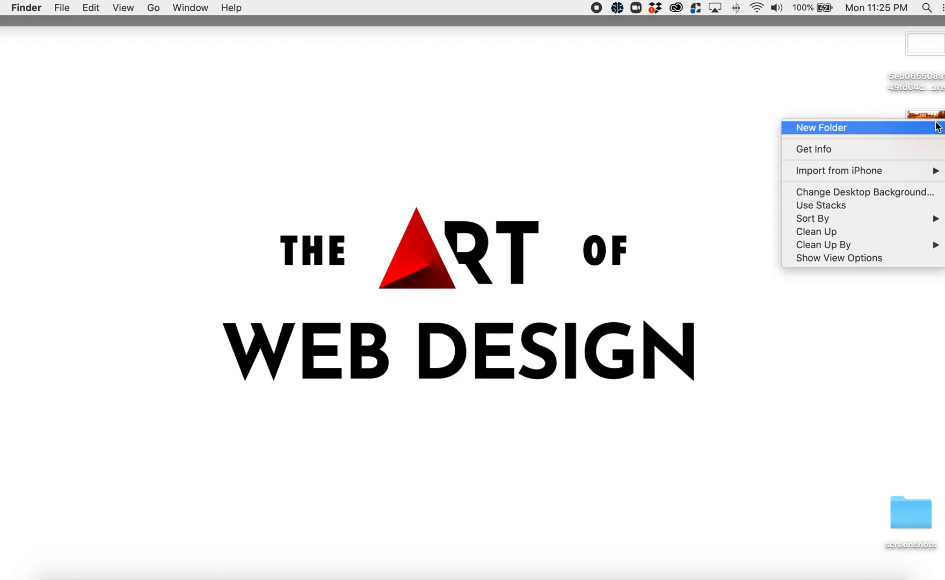
left_click(892, 112)
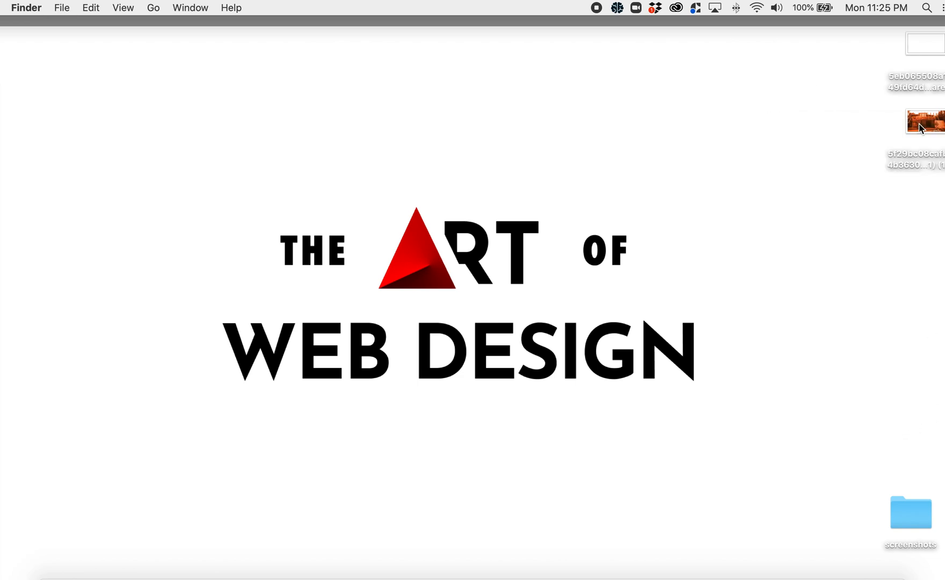
right_click(919, 126)
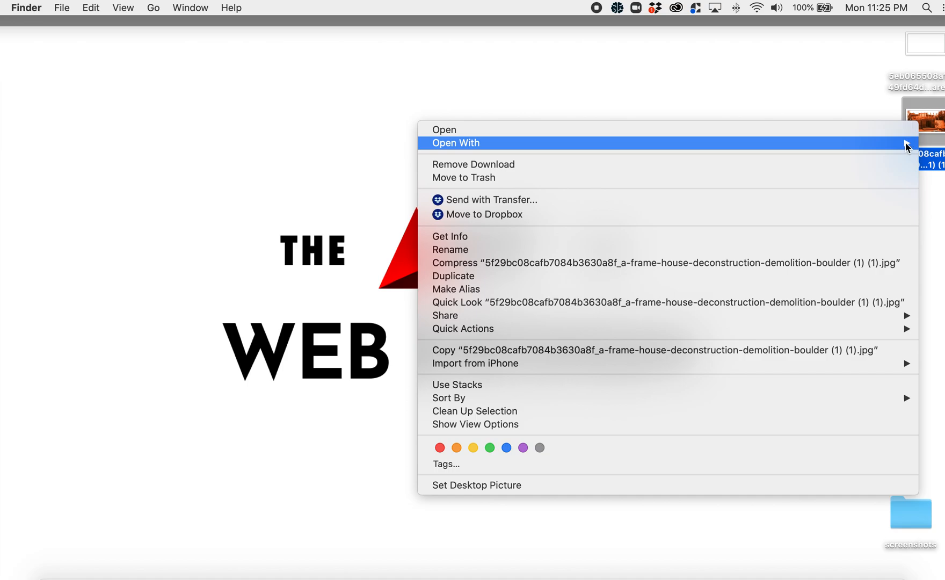
left_click(534, 241)
left_click_drag(100, 38, 283, 34)
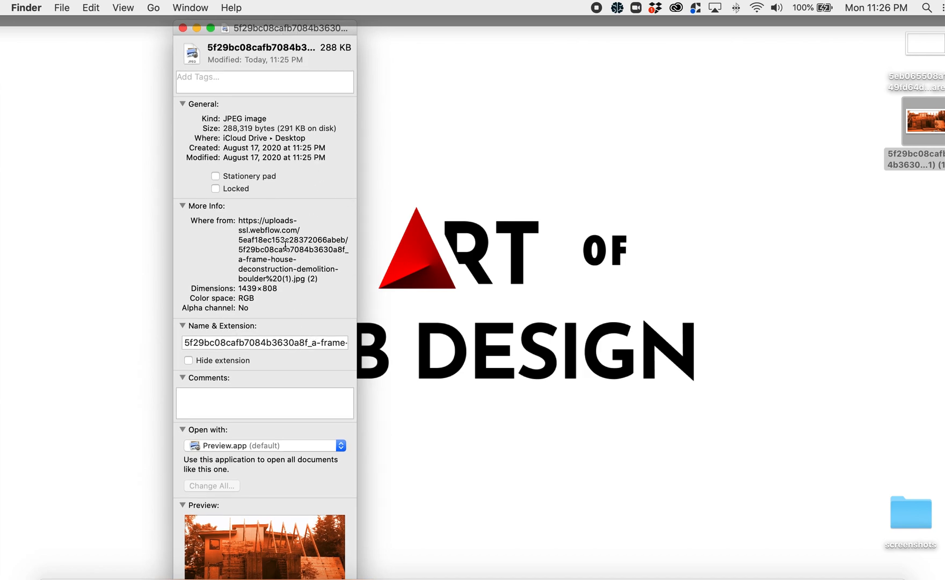
scroll(285, 247, "down", 3)
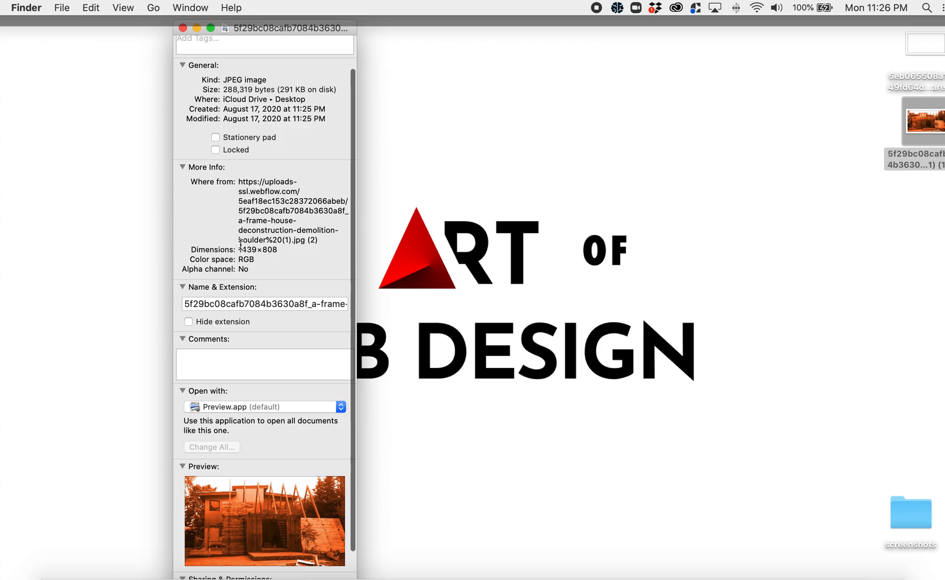
left_click(185, 29)
- Return to Chrome and close the image tab and the developer tools
left_click(447, 124)
key("F11")
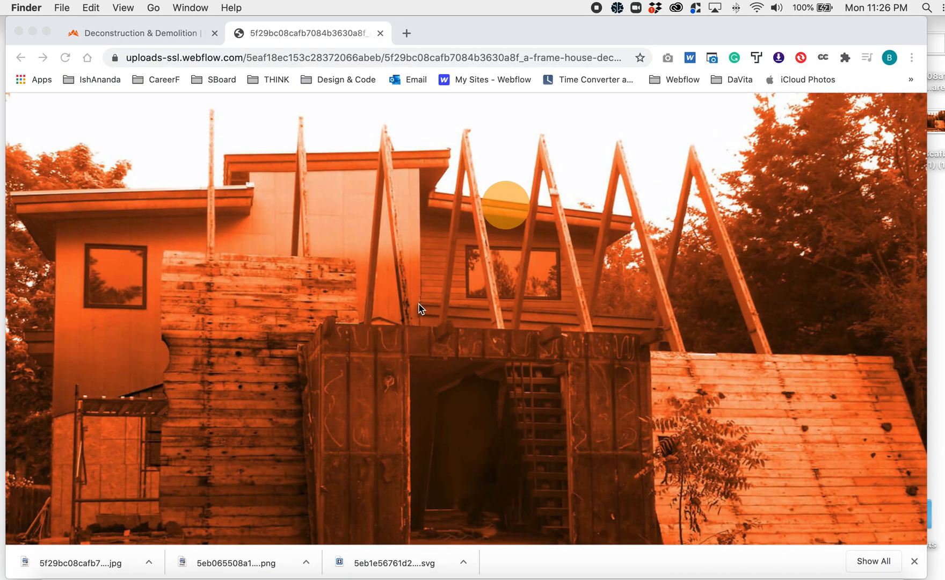
left_click(381, 35)
left_click(382, 34)
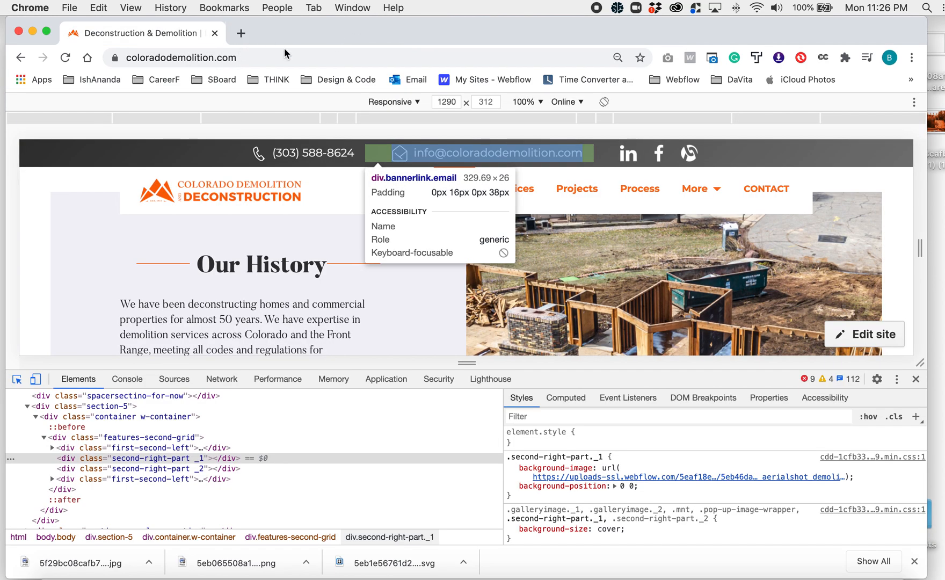
key("super+alt+i")
- Try to save the aerial roof photo above the Experience a Total House Deconstruction section, and cancel the save
scroll(644, 343, "down", 4)
scroll(644, 343, "down", 10)
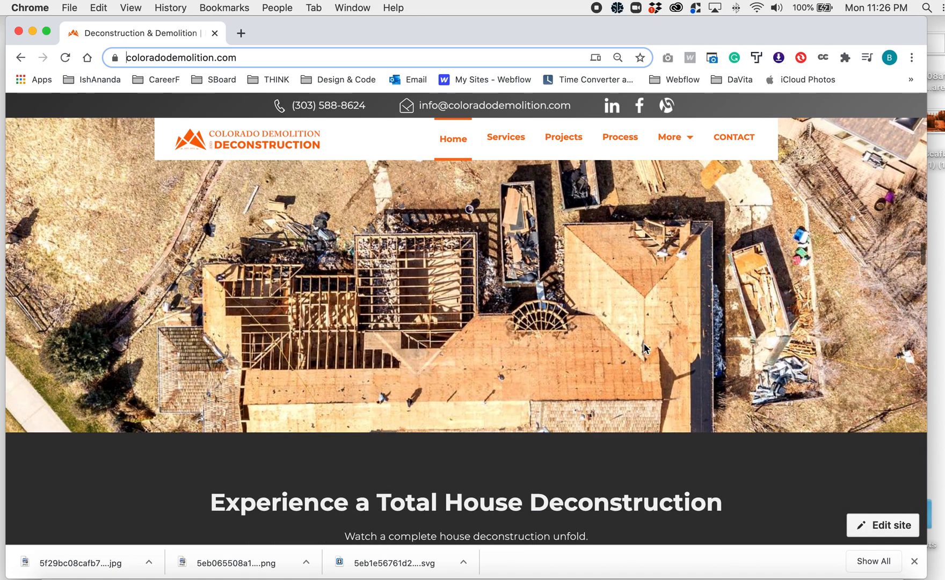
scroll(644, 343, "up", 3)
scroll(644, 343, "down", 3)
scroll(644, 343, "up", 1)
right_click(420, 274)
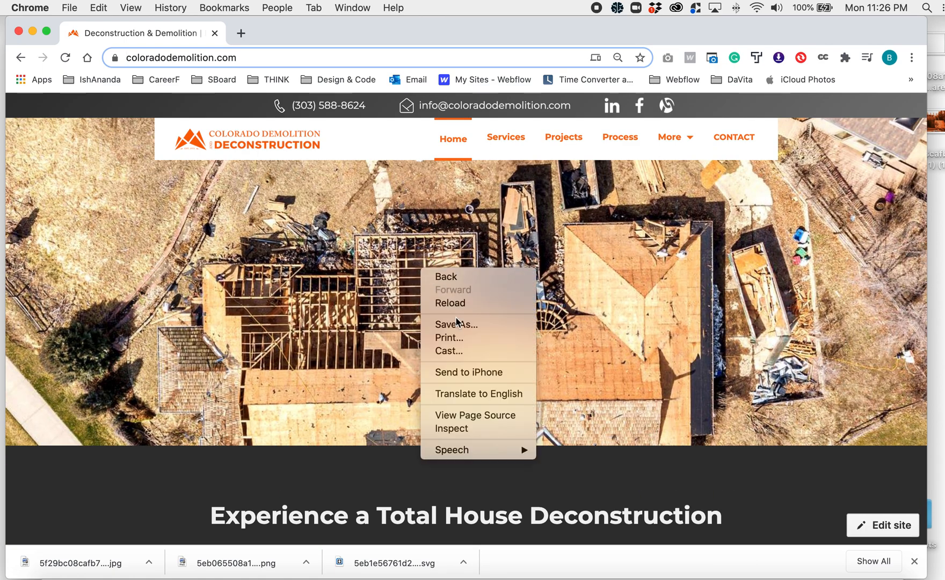
left_click(455, 324)
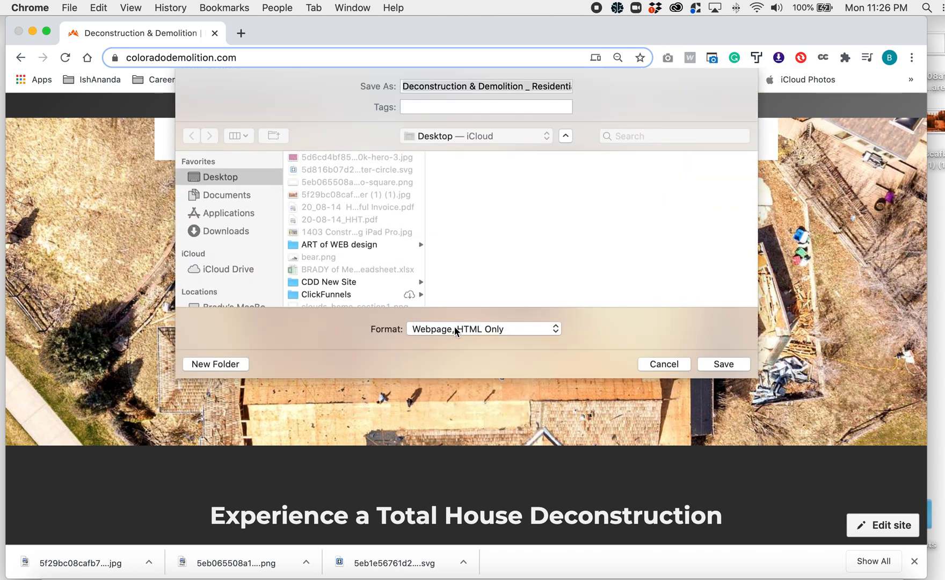
left_click(664, 364)
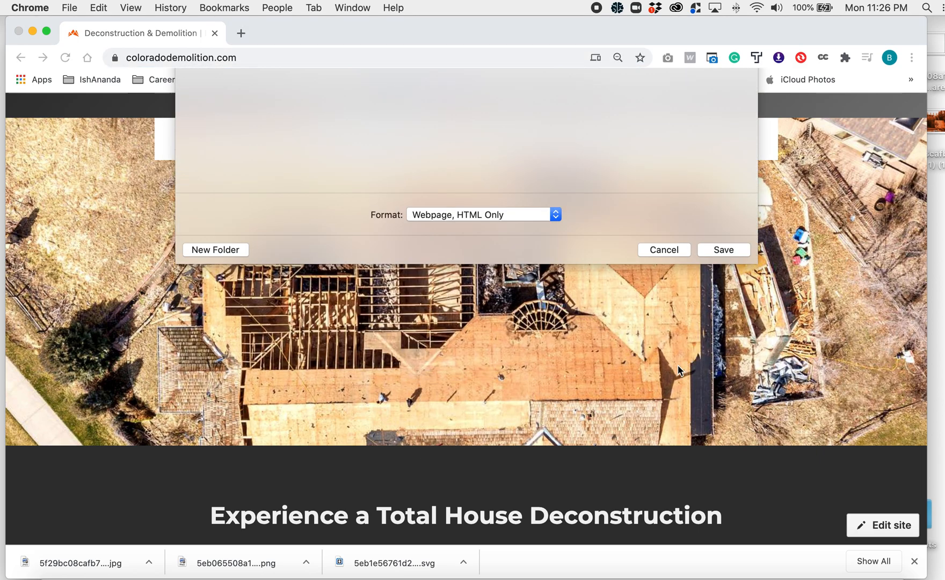
- Inspect the aerial roof photo and select its div.container-3.w-container element on the page
right_click(605, 330)
left_click(662, 490)
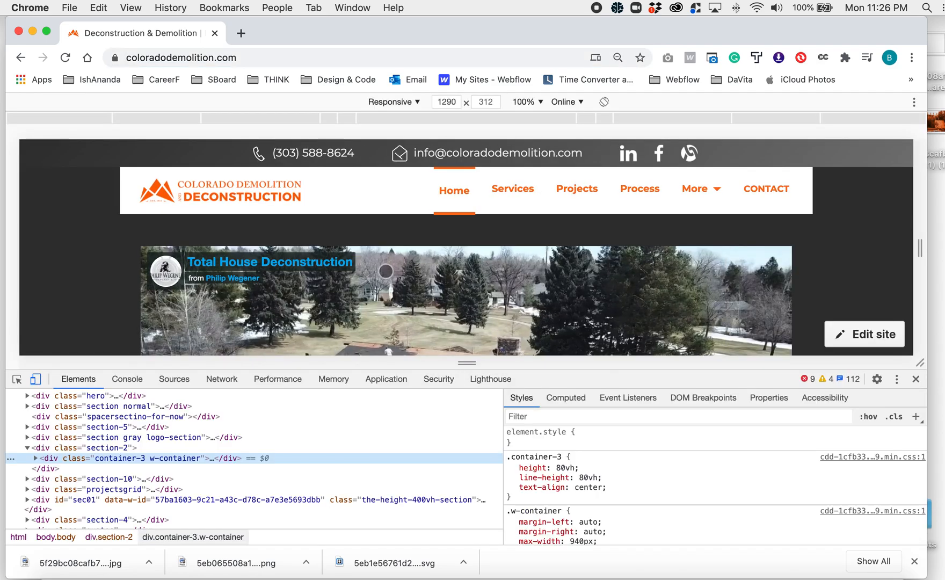
scroll(388, 279, "down", 10)
scroll(389, 279, "up", 10)
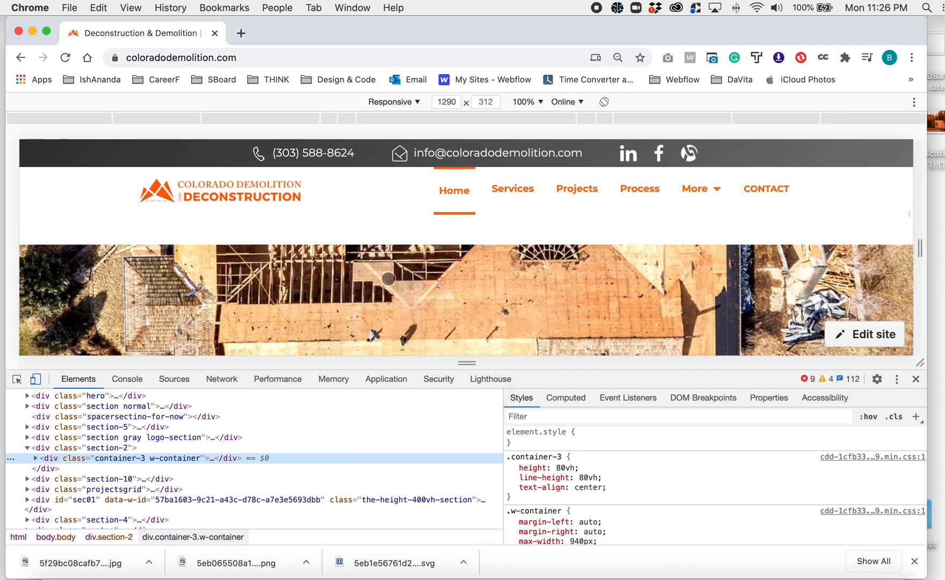
left_click(17, 378)
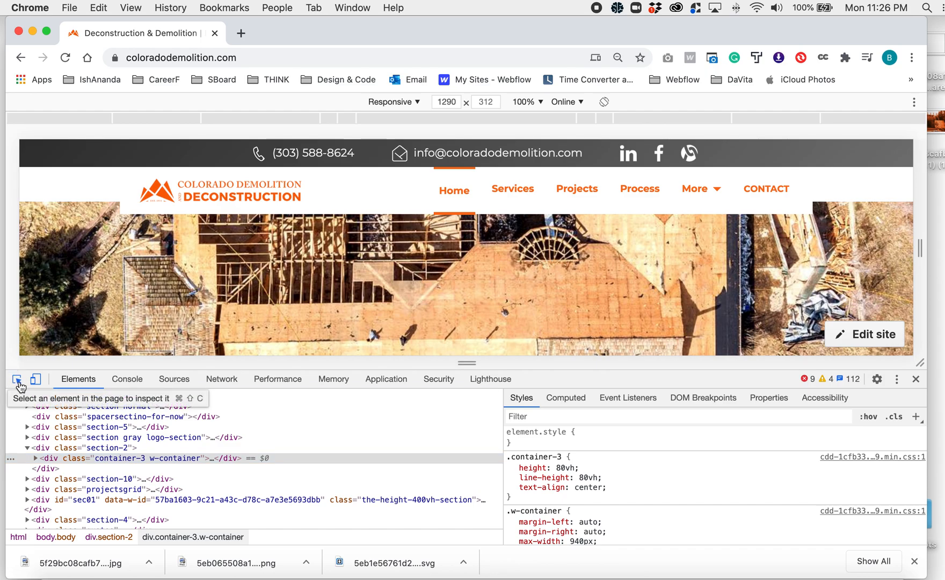
left_click(333, 271)
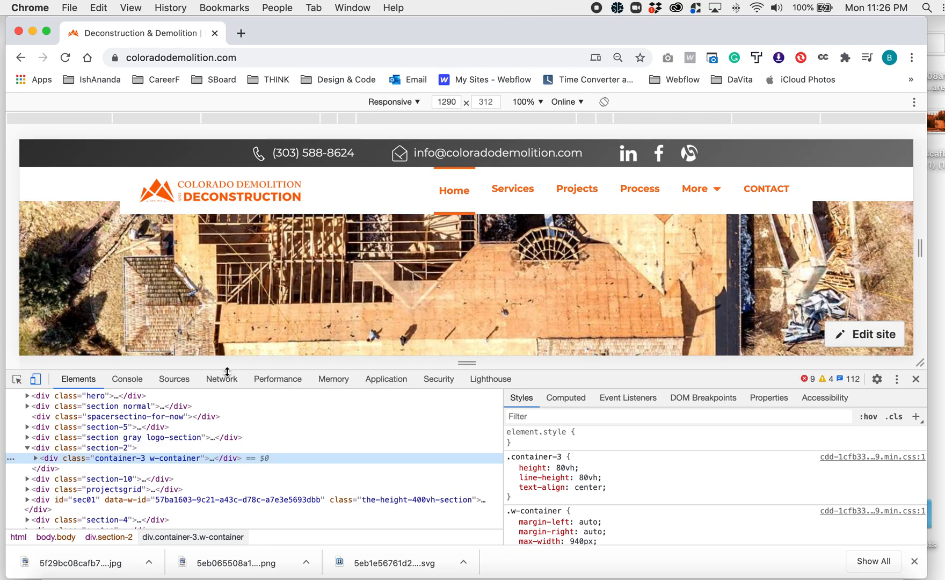
- Expand the container-3 element, select its parent div.section-2, and preview the background image in the .section-2 style rule
left_click(35, 458)
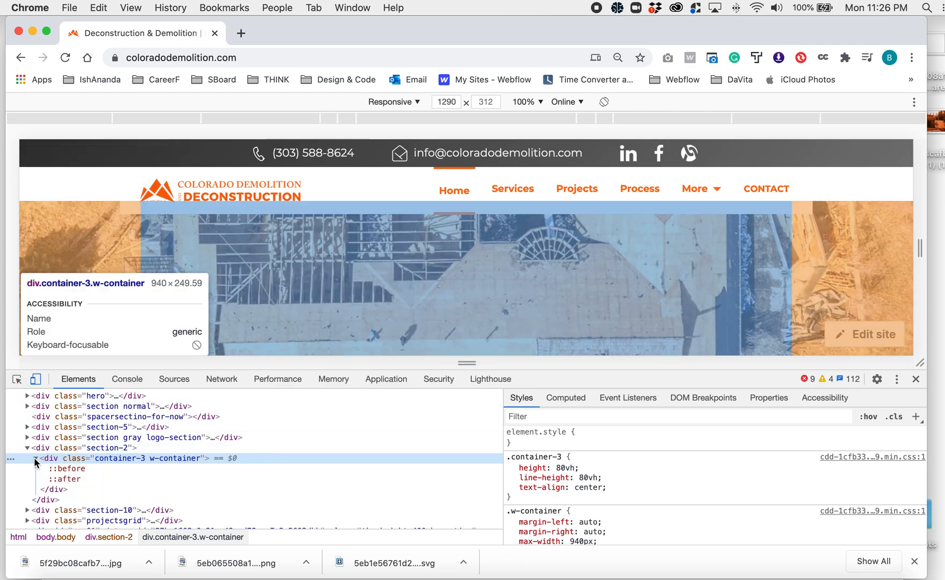
left_click(95, 452)
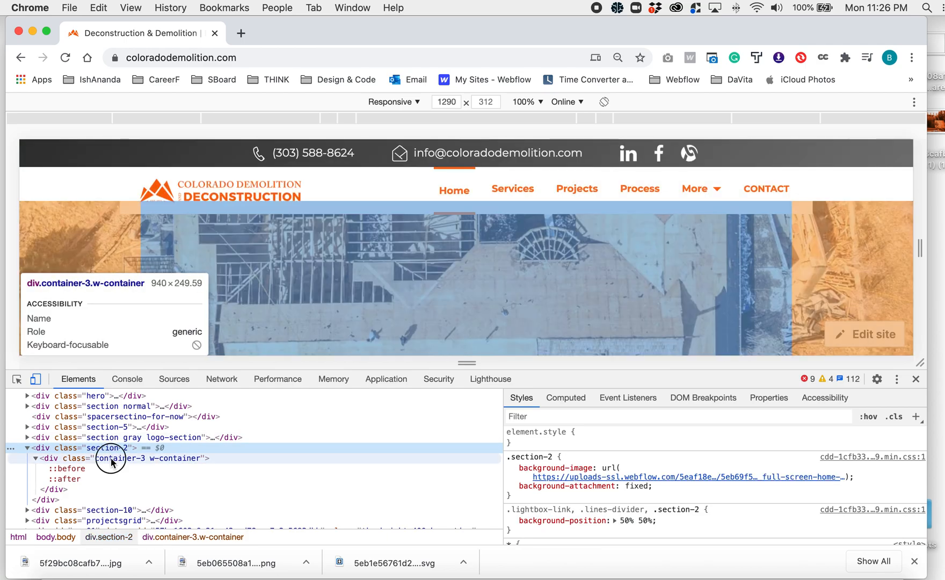
left_click(43, 457)
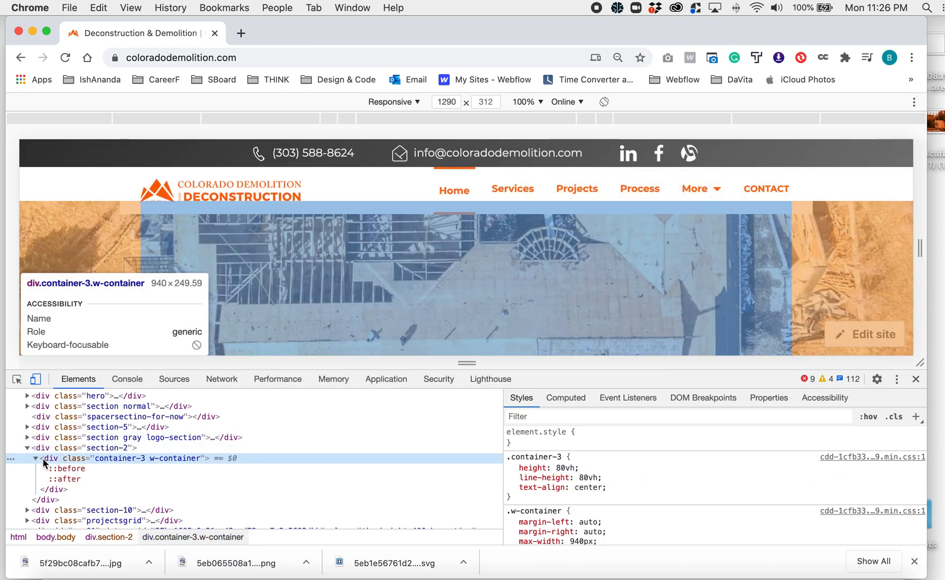
left_click(102, 448)
mouse_move(586, 472)
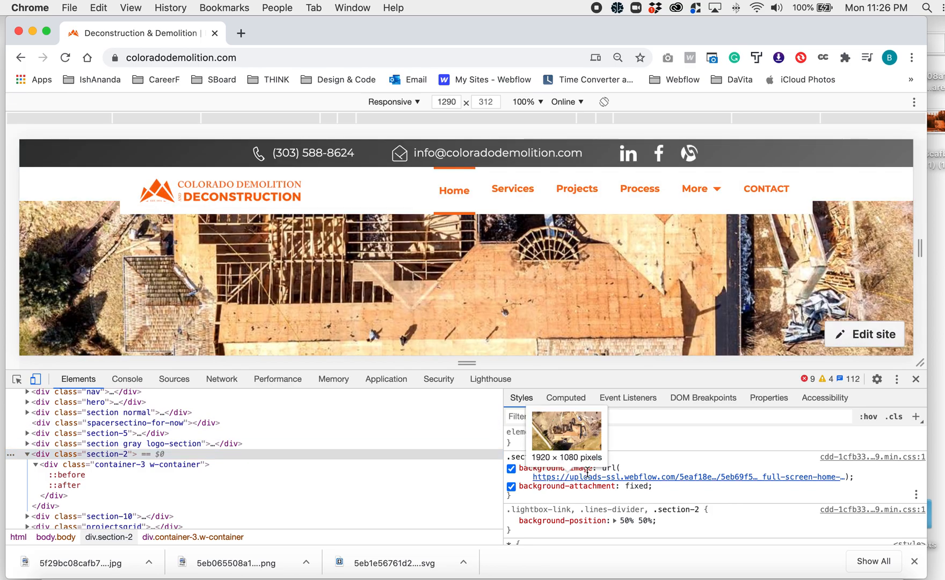
left_click(587, 472)
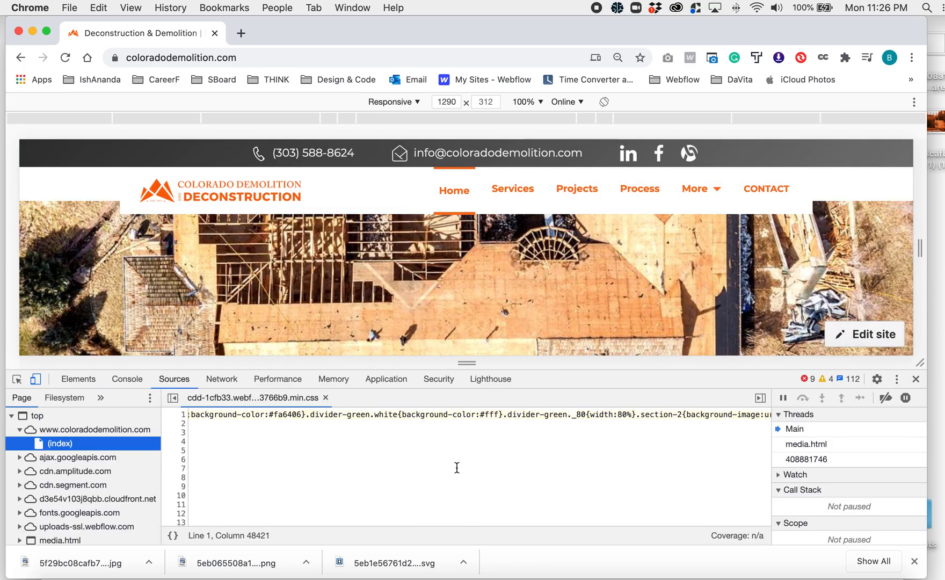
left_click(16, 380)
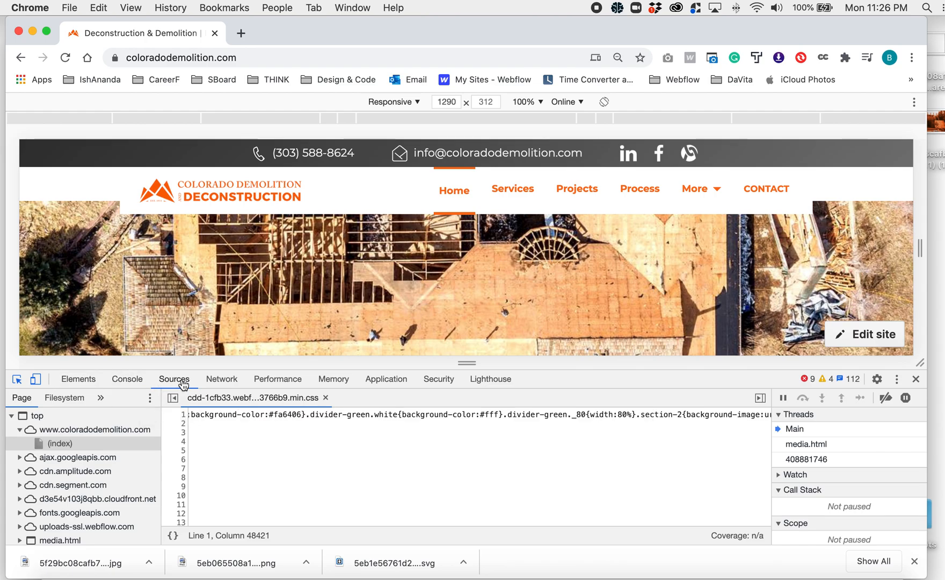
scroll(316, 467, "down", 3)
scroll(316, 467, "up", 3)
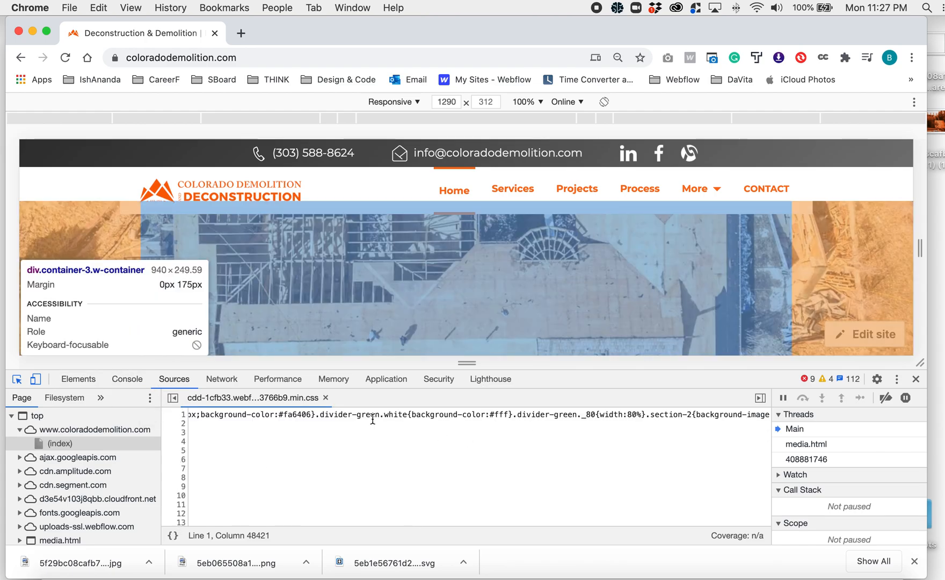
scroll(391, 422, "down", 1)
left_click(26, 400)
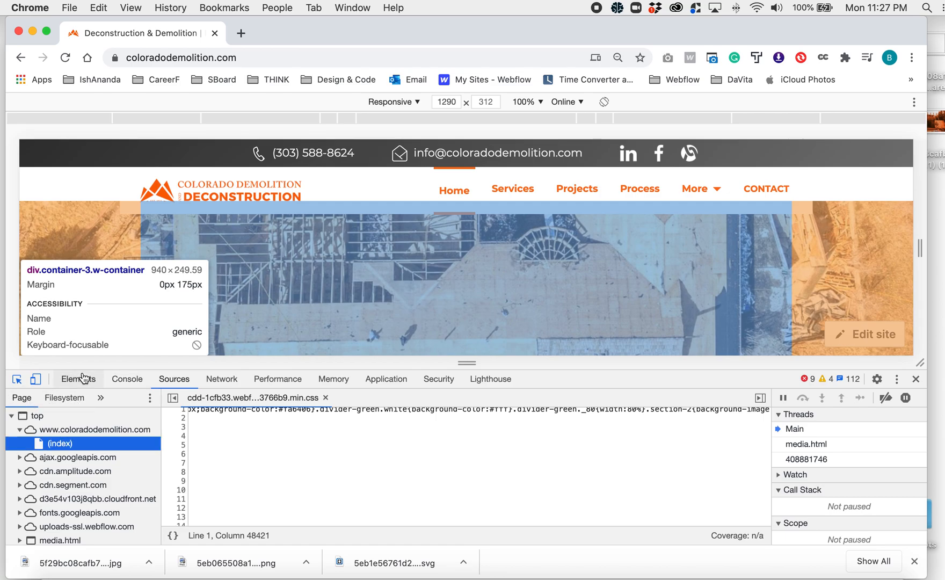
left_click(77, 378)
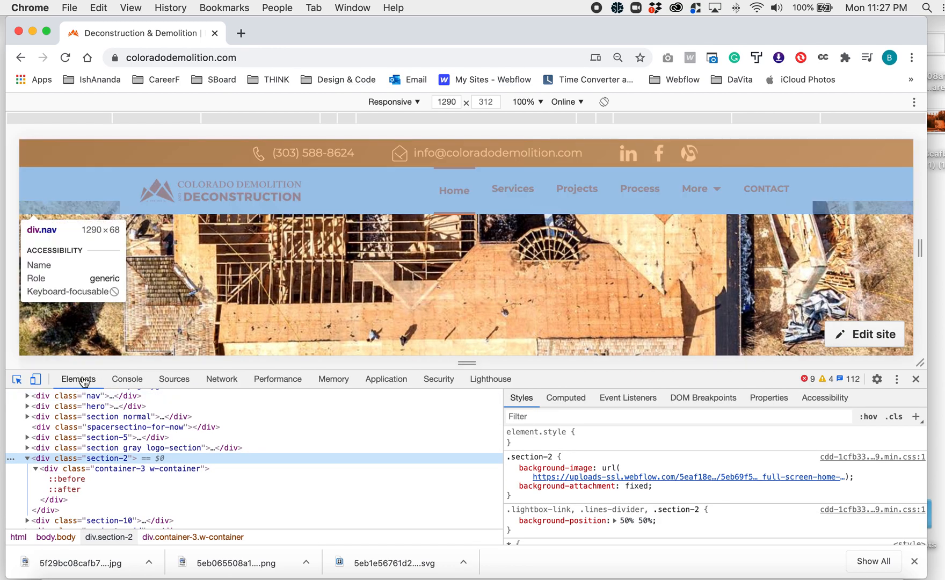
- Open the background-image value of the .section-2 style rule and copy the image URL inside the url() parentheses
mouse_move(533, 482)
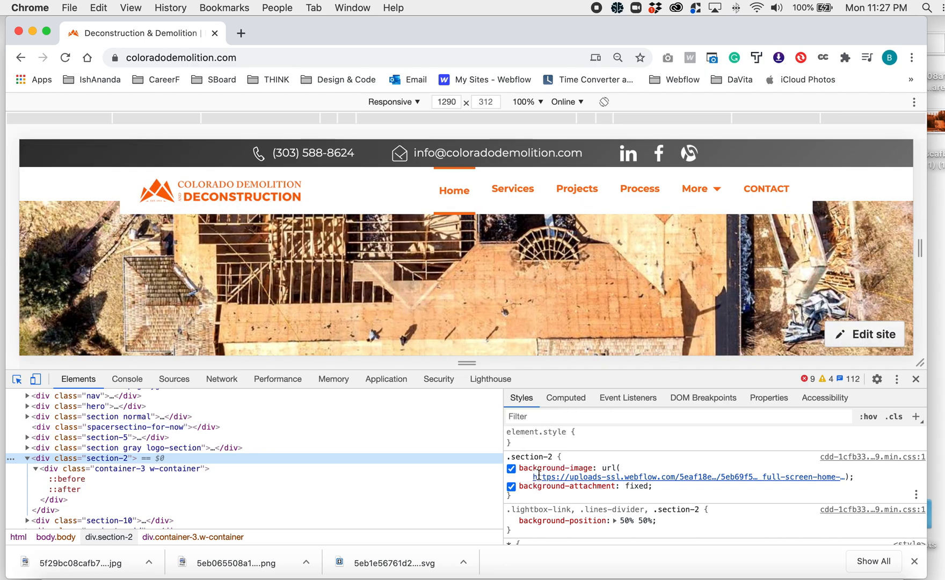
left_click(539, 475)
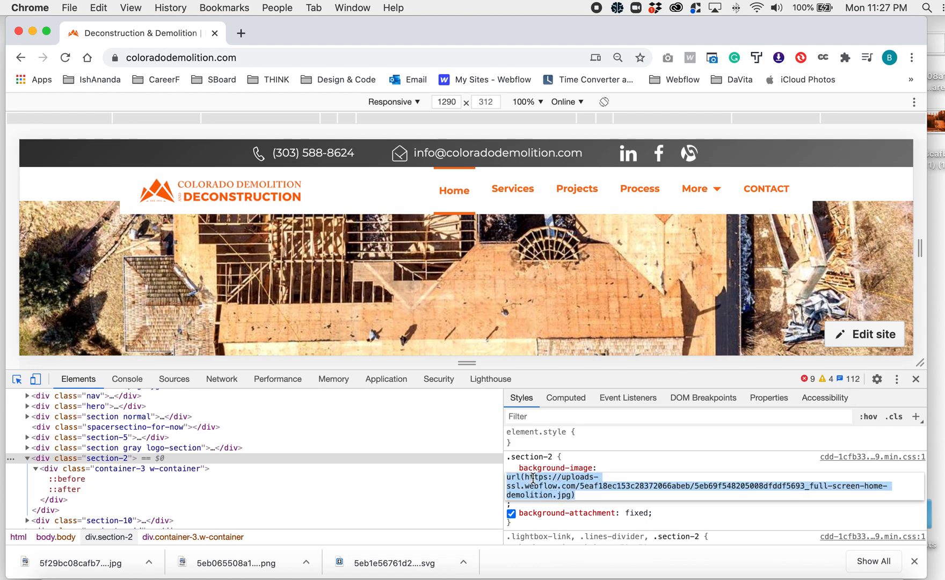
left_click_drag(525, 477, 574, 494)
key("super+c")
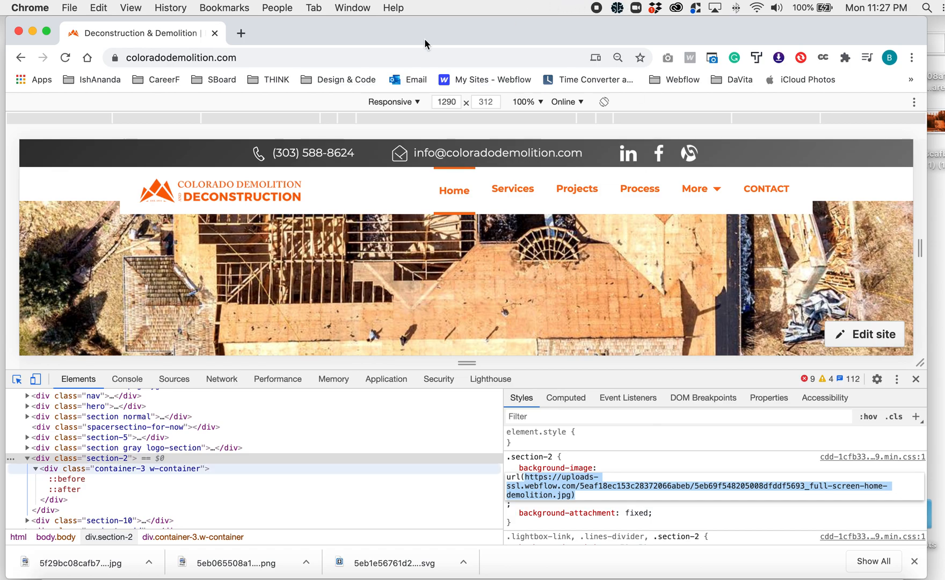
- Paste the copied image URL into a new browser tab, check that it is complete from start to end, and load it
left_click(241, 32)
key("super+v")
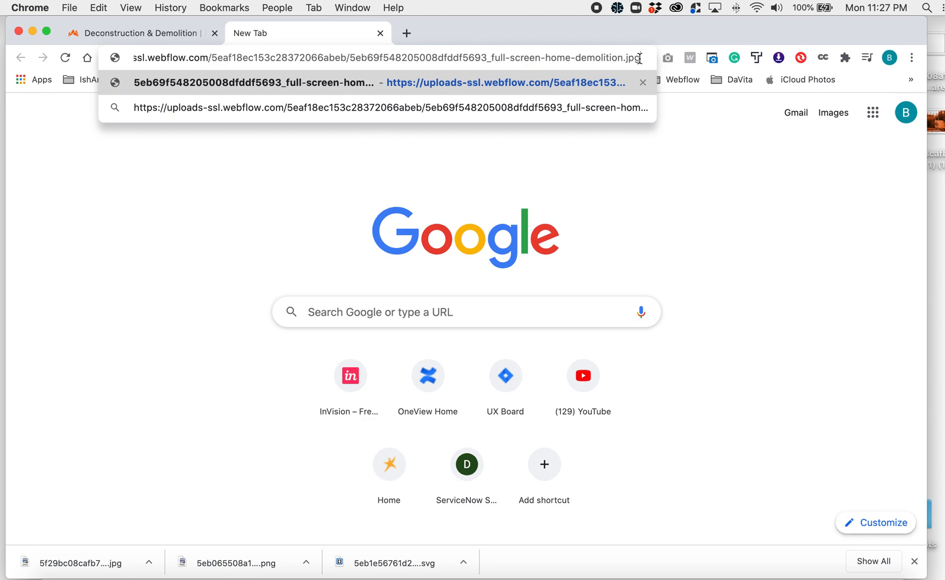
key("super+Left")
key("super+Right")
key("super+Left")
key("super+Right")
key("super+Left")
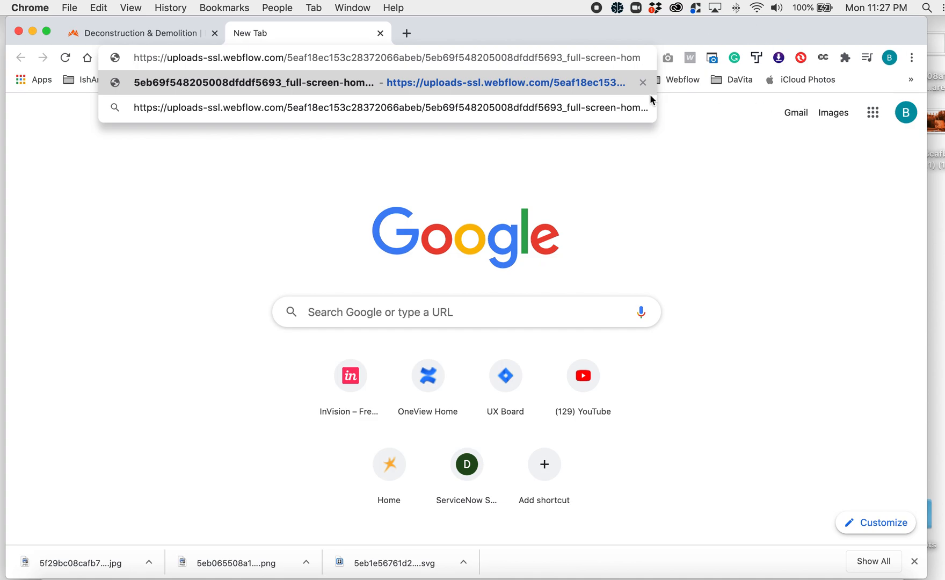
left_click(647, 80)
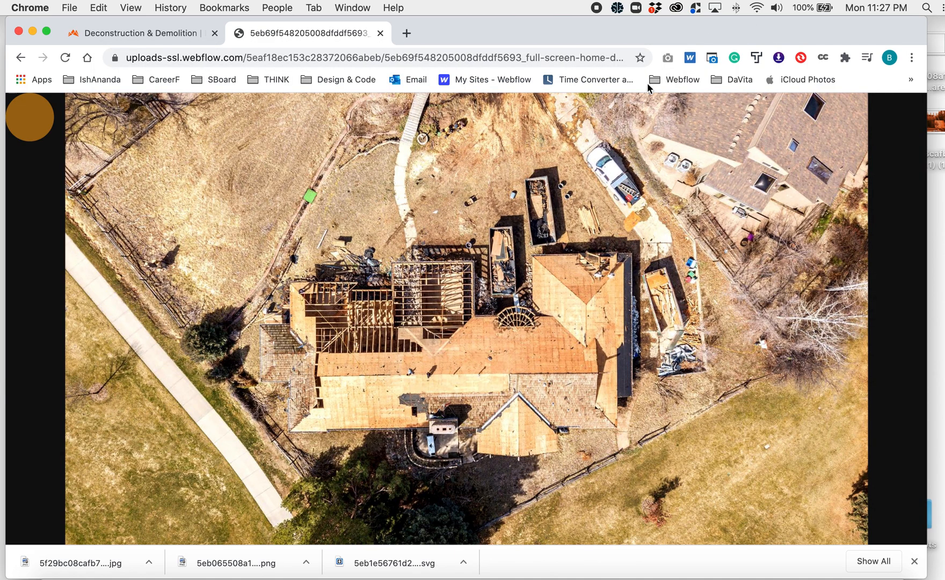
- Save the full-screen aerial roof photo to the Desktop as a JPEG image
right_click(327, 217)
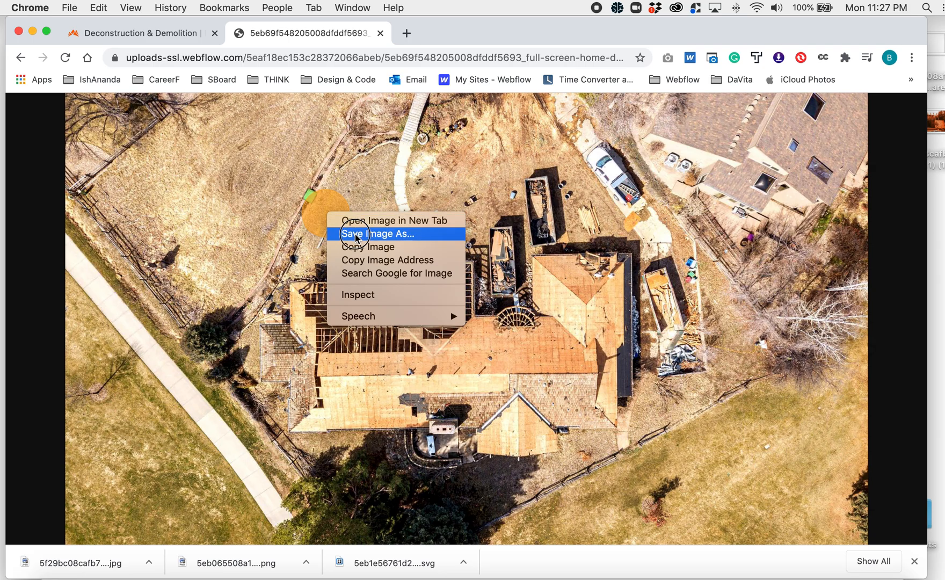
left_click(376, 235)
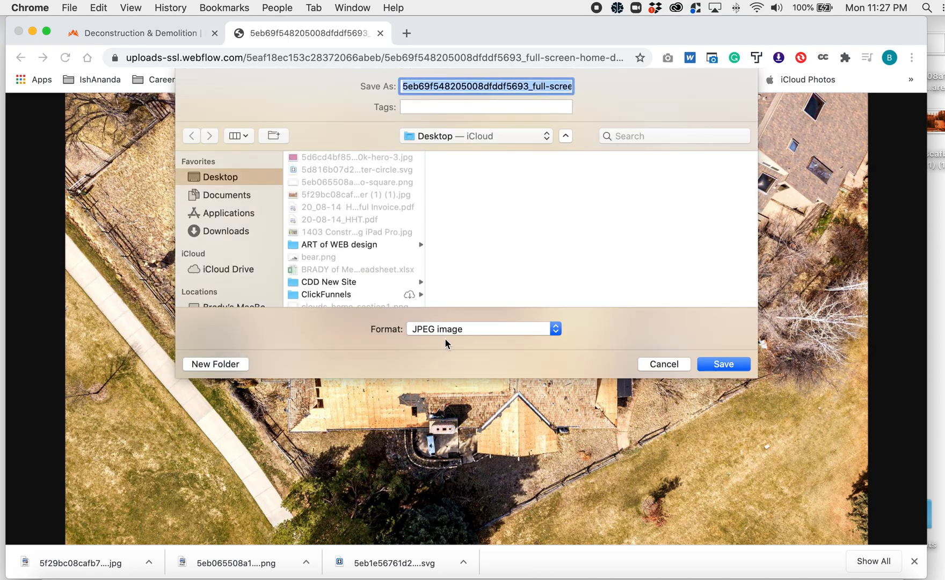
left_click(719, 369)
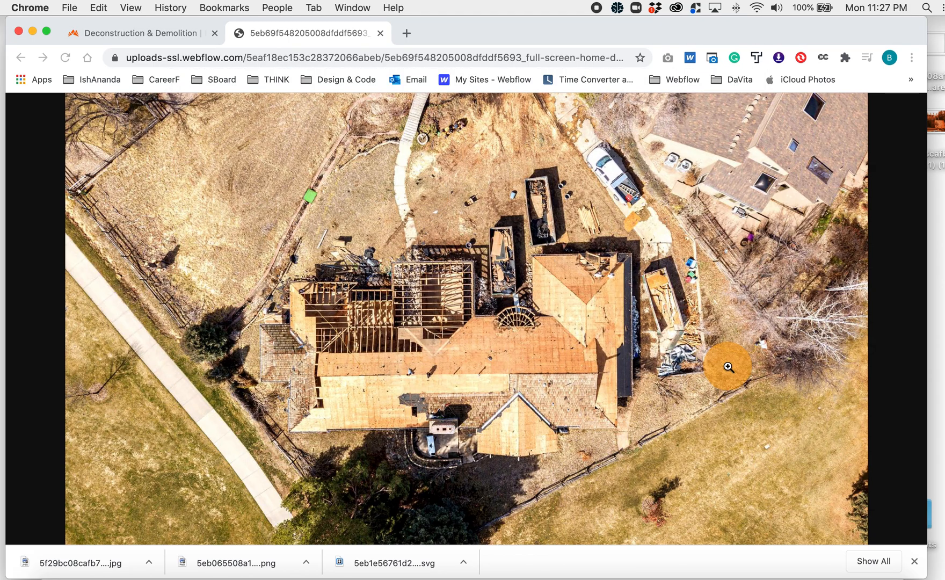
- Show the desktop, check the file info of the saved roof photo for size and dimensions, and return to Chrome
key("F11")
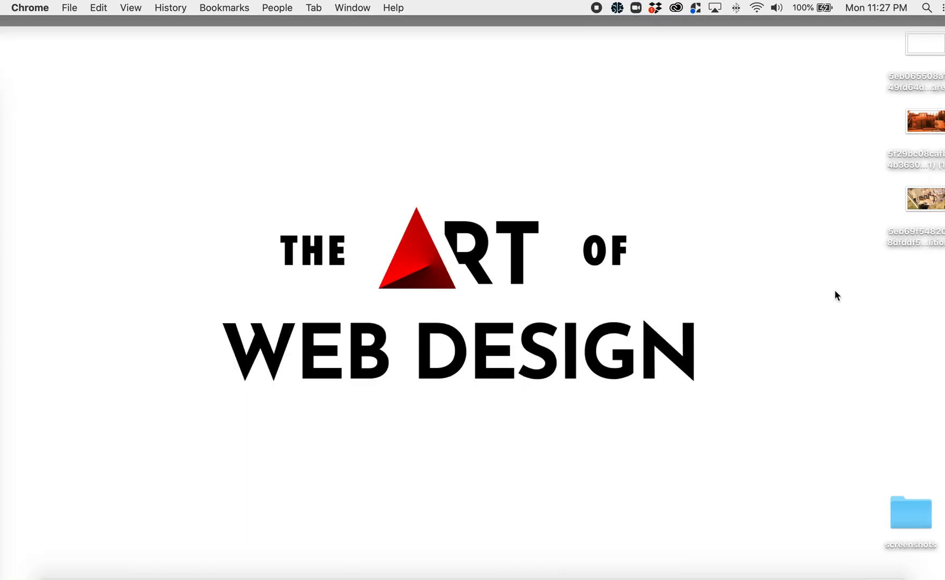
key("F11")
key("F11")
right_click(921, 206)
left_click(679, 316)
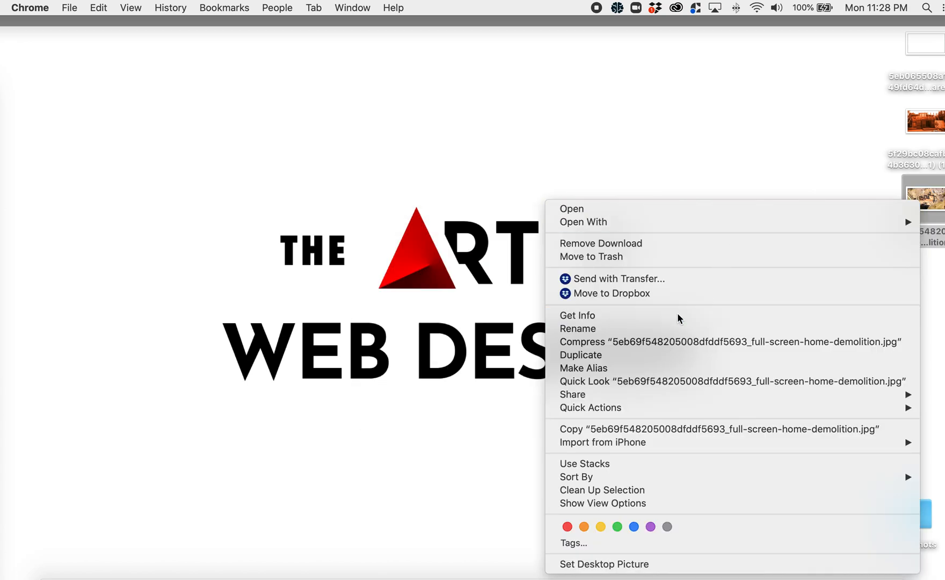
left_click_drag(63, 36, 112, 34)
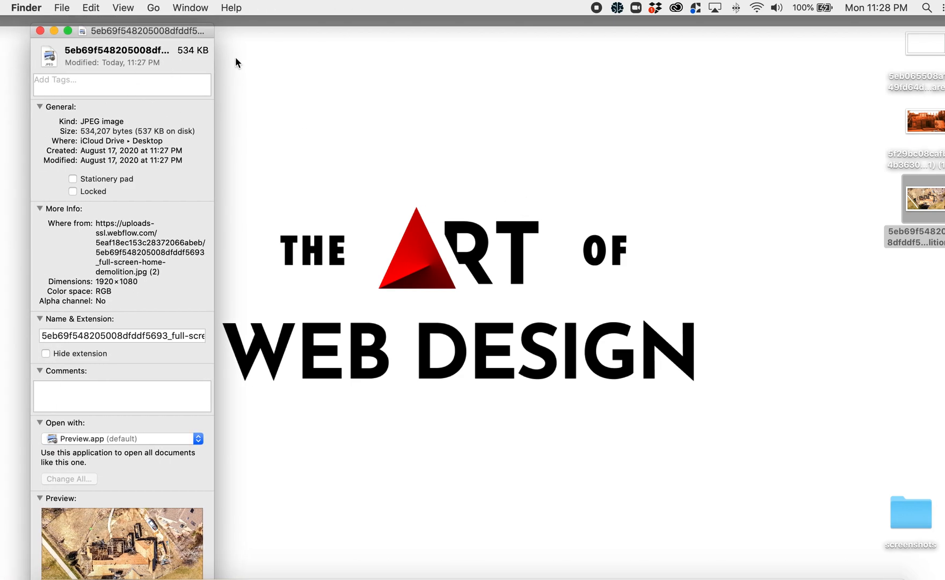
left_click(41, 31)
left_click(362, 163)
left_click(581, 251)
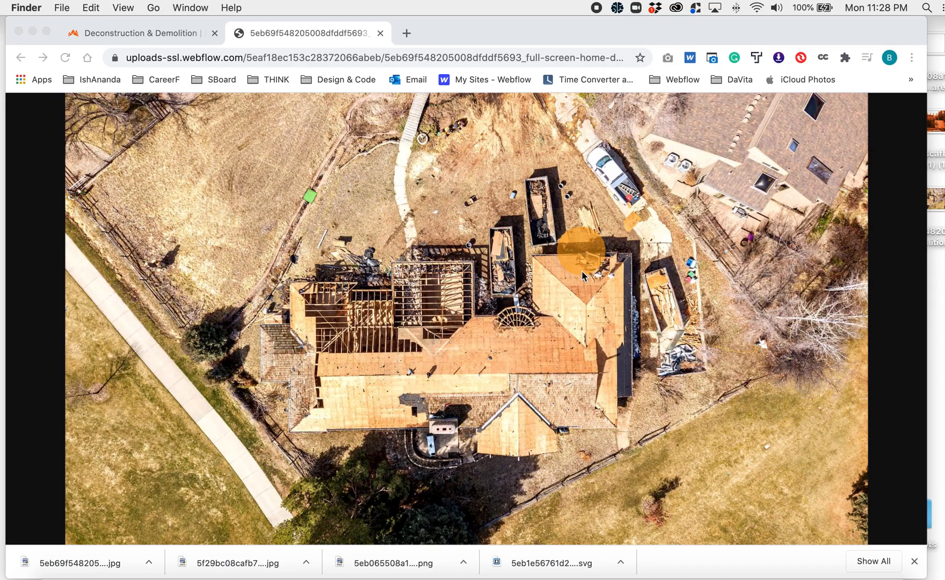
- Open tinyjpg.com in a new browser tab
left_click(404, 33)
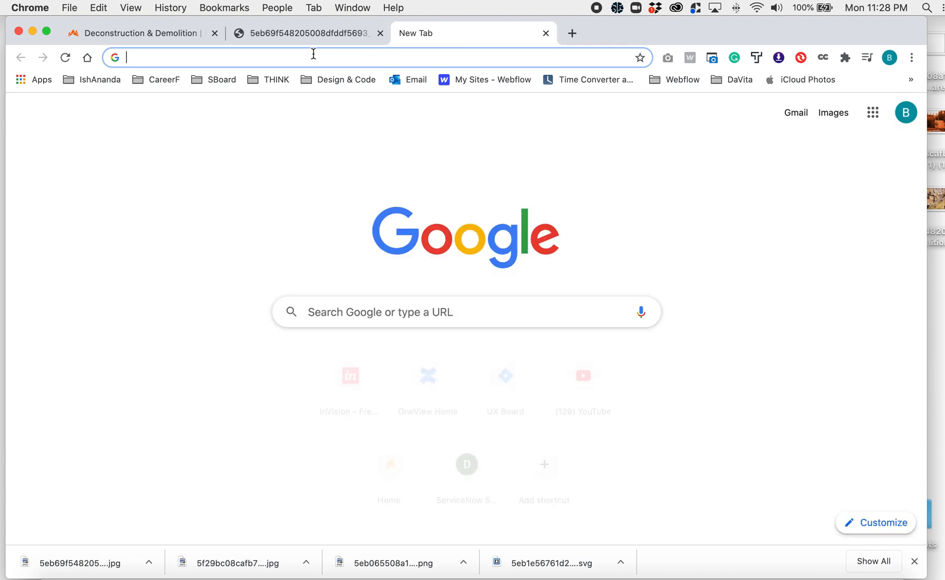
type("tiny")
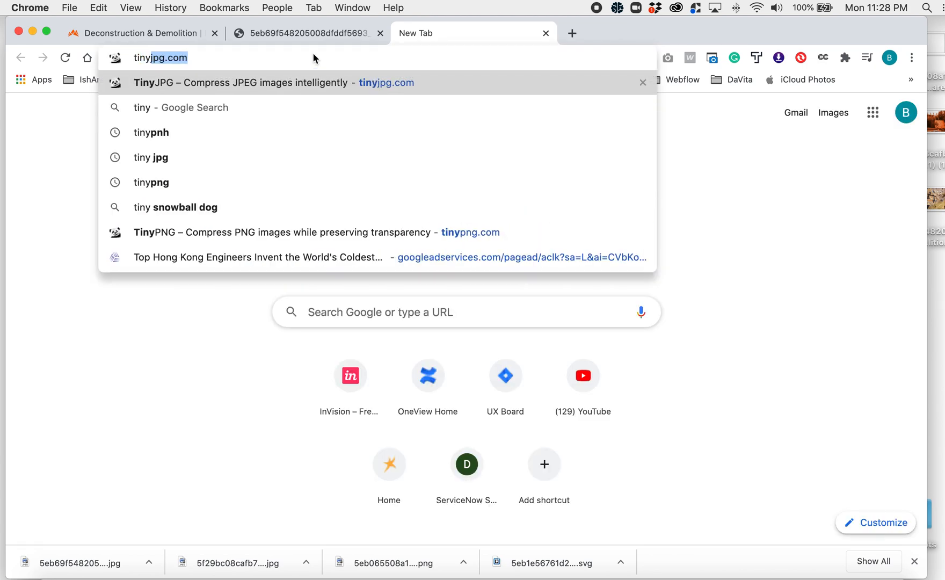
key("Right")
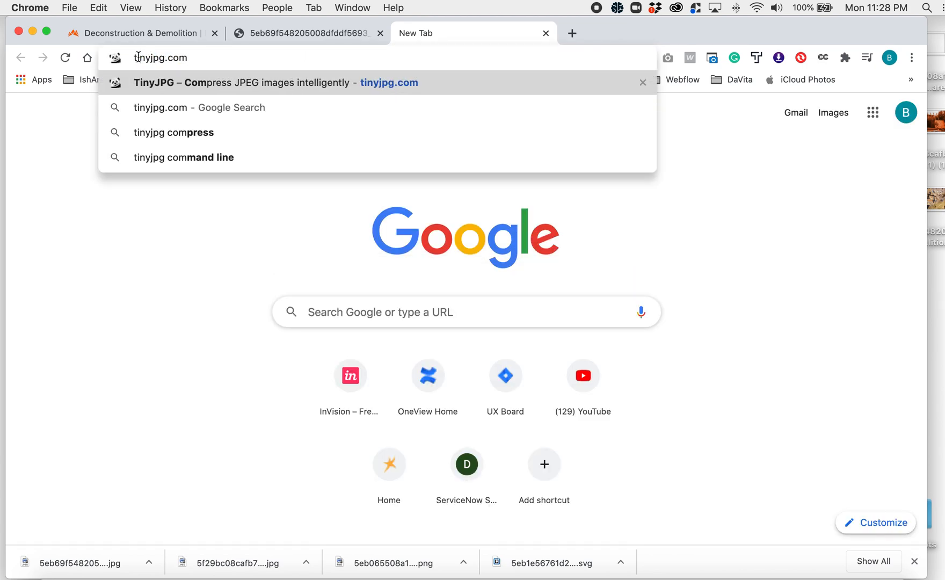
key("Return")
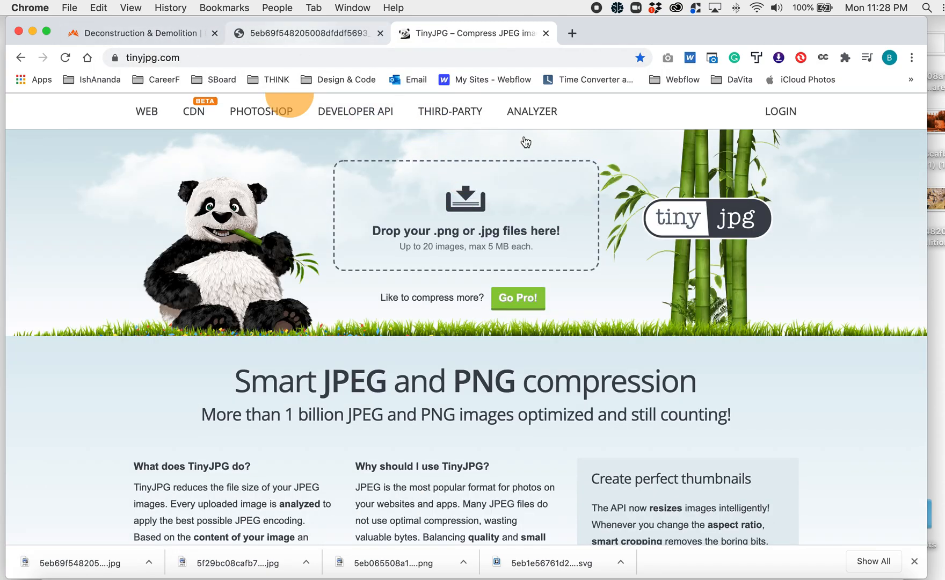
- Upload the saved roof photo from the desktop to TinyJPG and save the compressed JPEG to the Desktop
left_click_drag(938, 204, 510, 229)
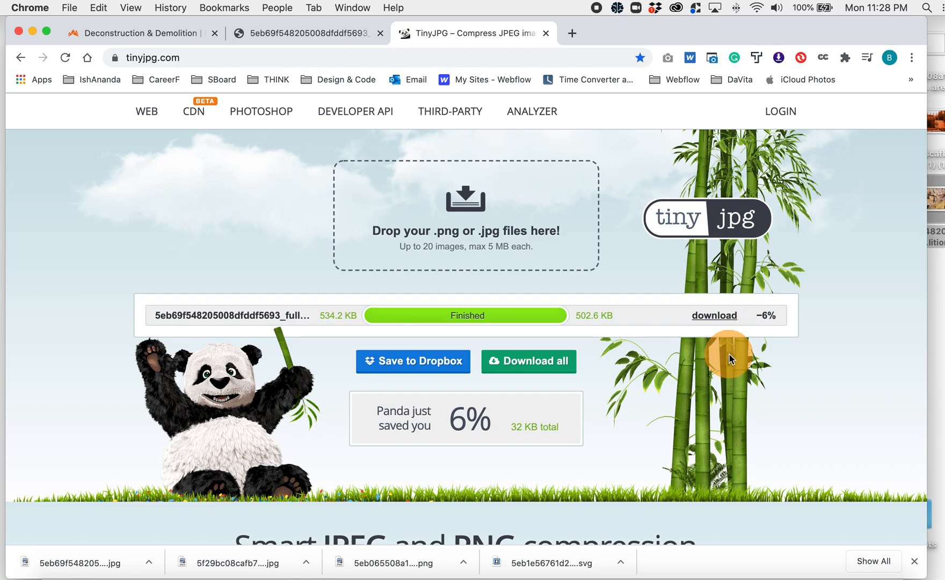
left_click(706, 318)
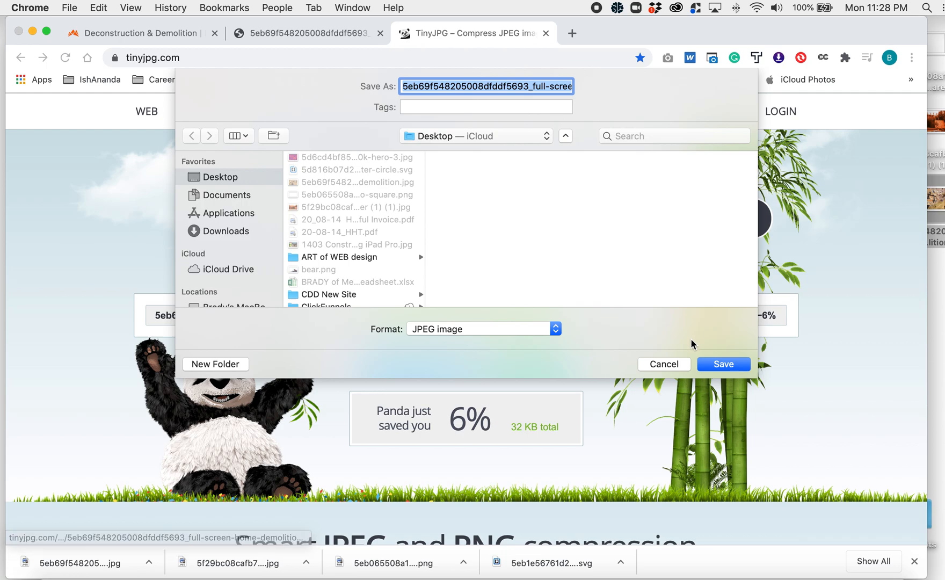
left_click(723, 365)
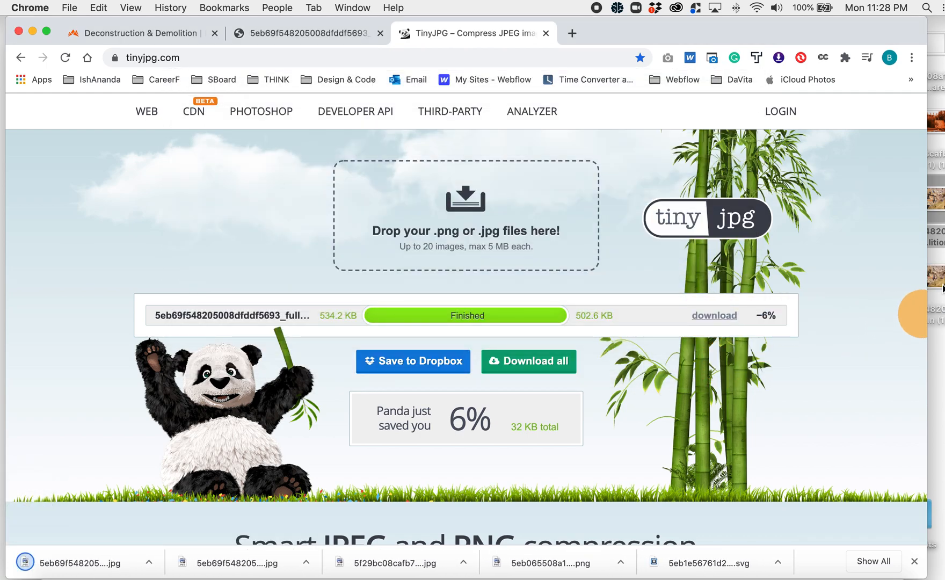
- Show the desktop, move the uncompressed roof photo to the Trash, and place the compressed copy nearer the middle of the desktop
left_click(940, 285)
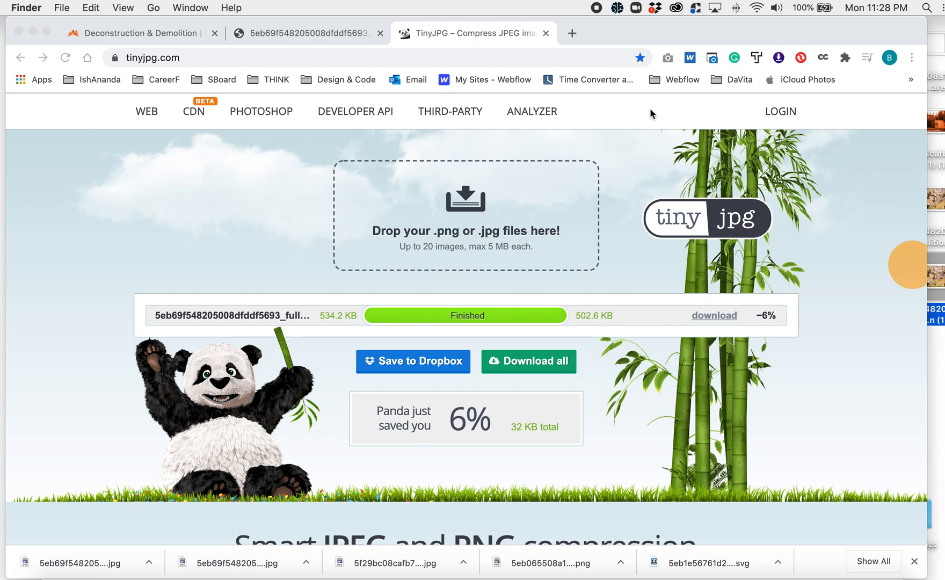
key("F11")
left_click(806, 184)
left_click(911, 200)
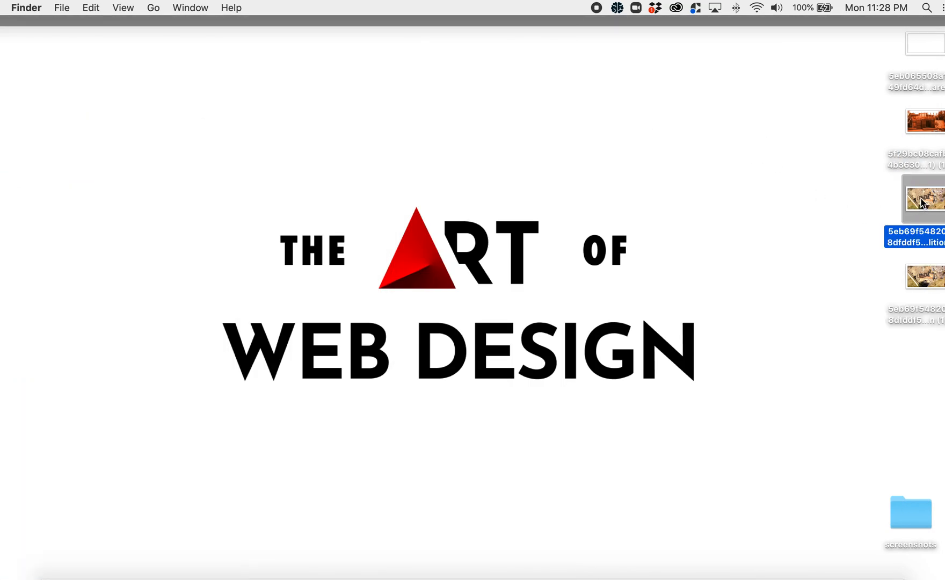
key("super+BackSpace")
left_click_drag(925, 276, 783, 246)
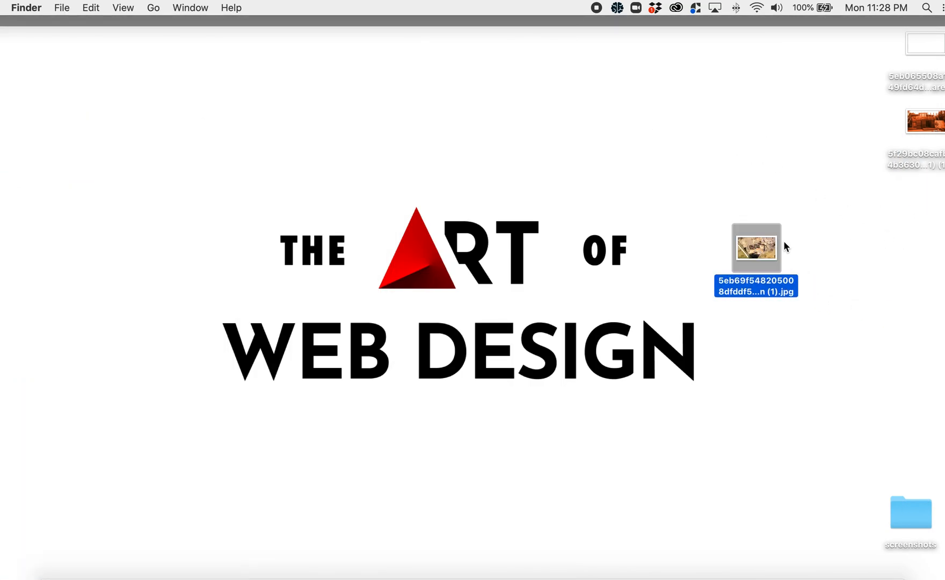
- Preview the compressed roof photo in Quick Look and close the preview
key("Return")
key("Return")
left_click(753, 211)
left_click(773, 249)
key("space")
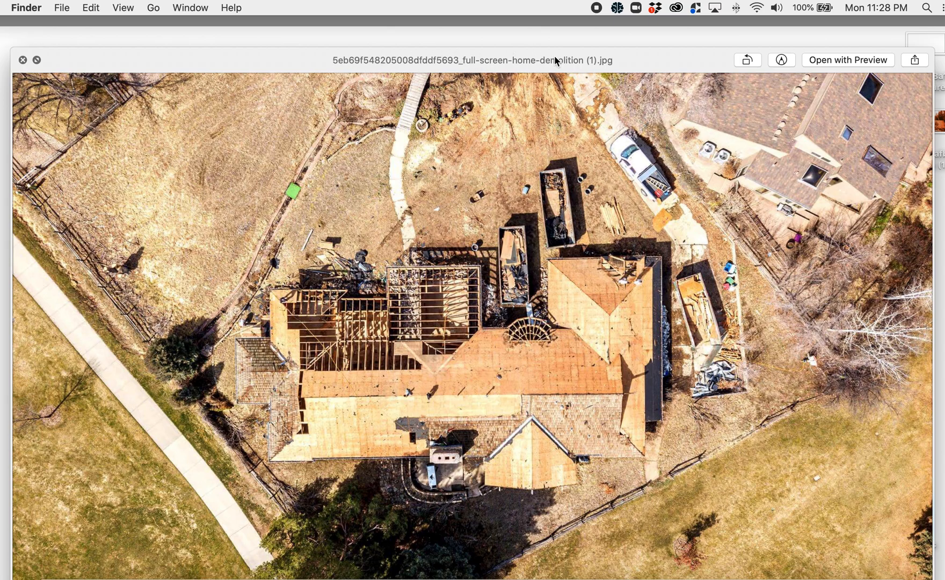
left_click(22, 60)
- Rename the compressed roof photo as deconstruction-house-framing_01.jpg
left_click(760, 250)
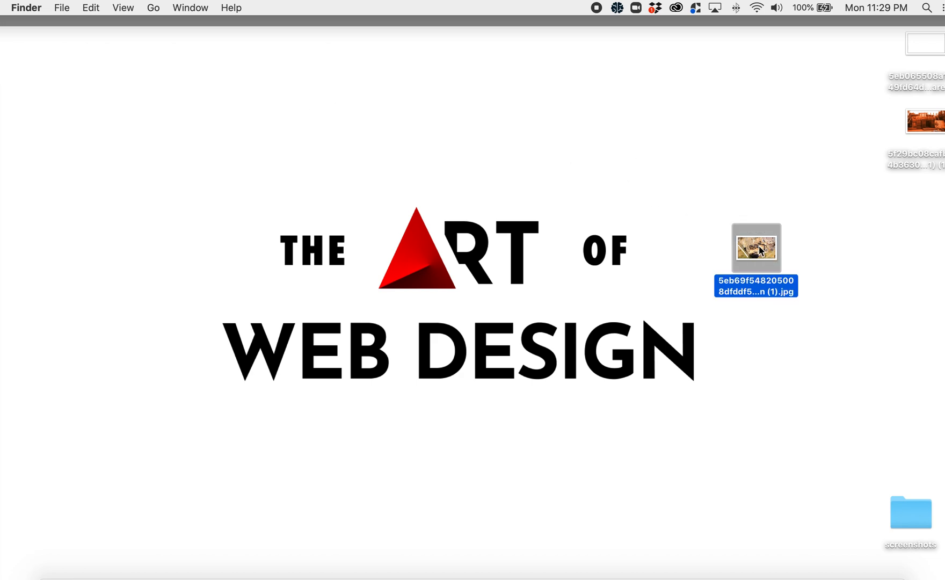
key("Return")
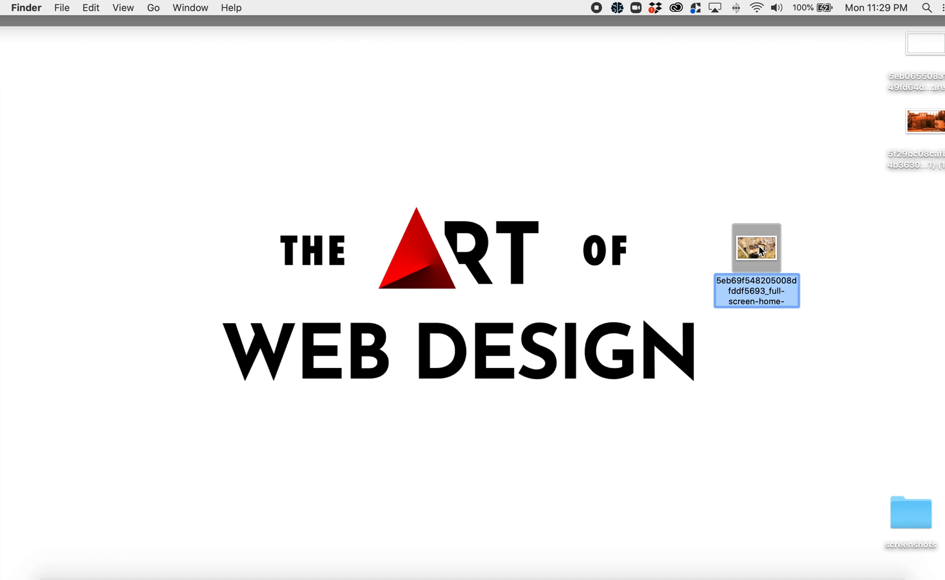
type("decp.jpg")
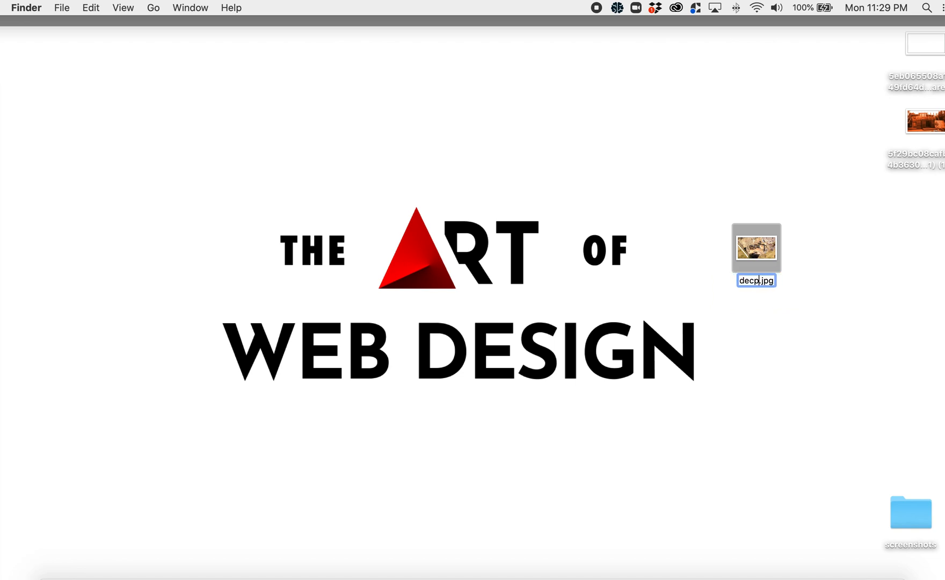
key("BackSpace")
type("onstruction-")
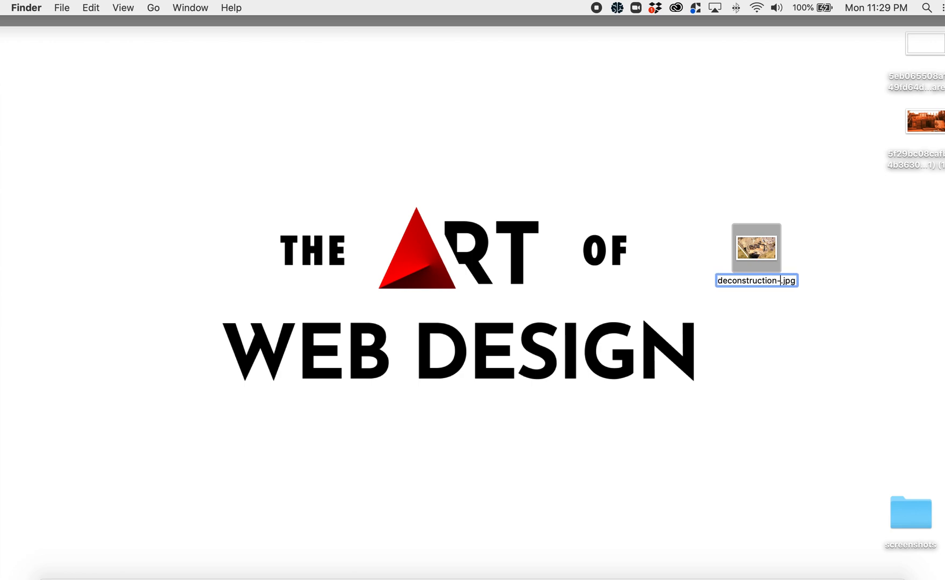
type("house-framin")
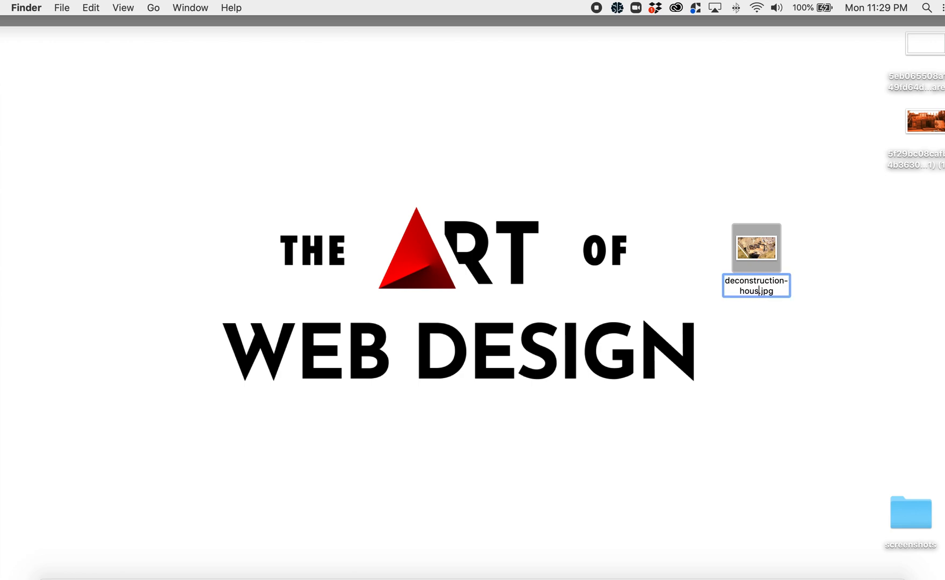
type("g")
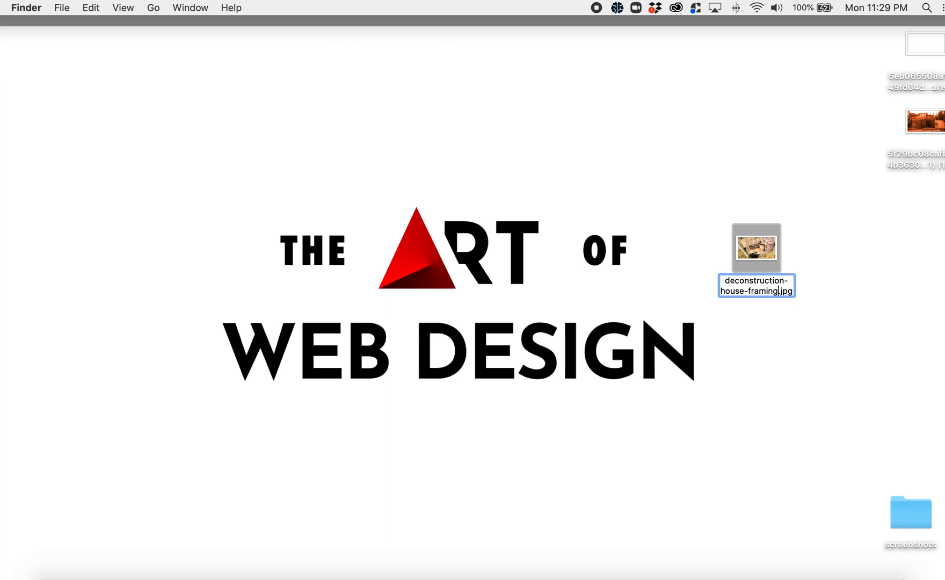
type("_01")
key("Return")
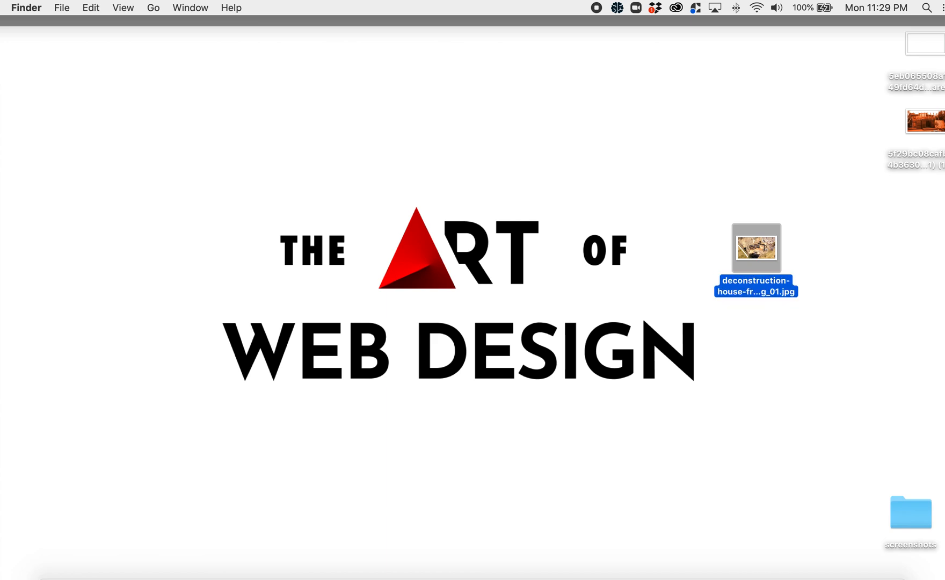
- Return to Chrome, switch to the Deconstruction & Demolition tab, and close its developer tools
left_click(622, 171)
left_click(749, 246)
left_click_drag(766, 249, 701, 220)
key("F11")
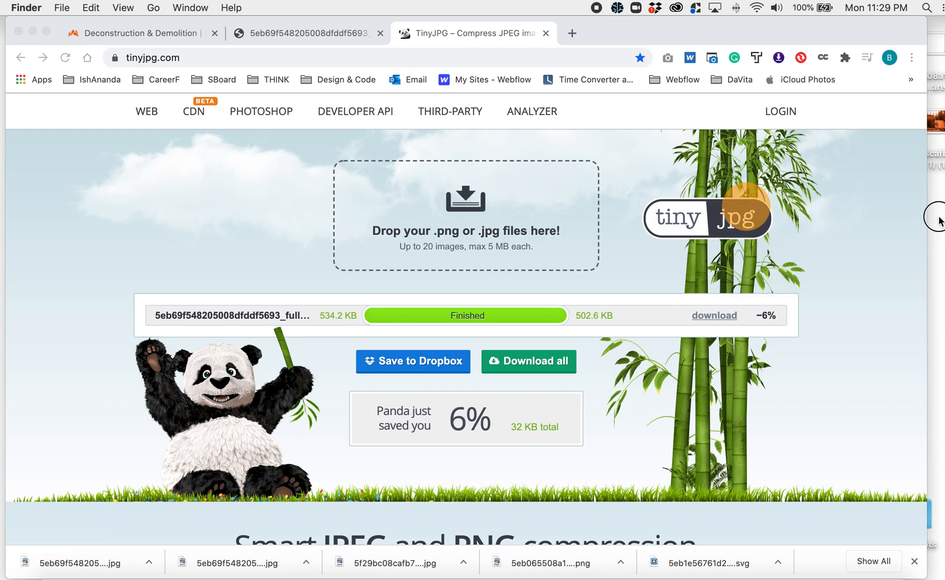
left_click(283, 36)
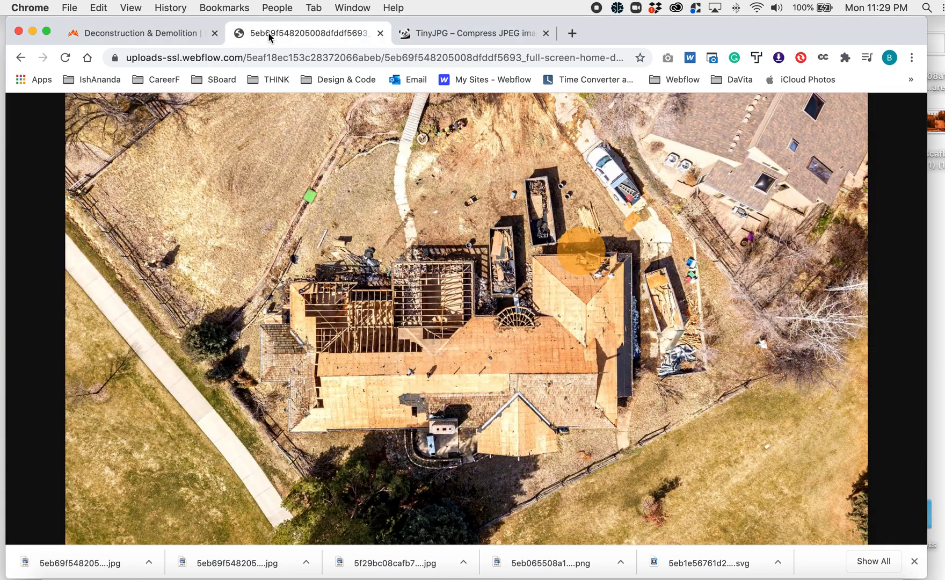
left_click(176, 34)
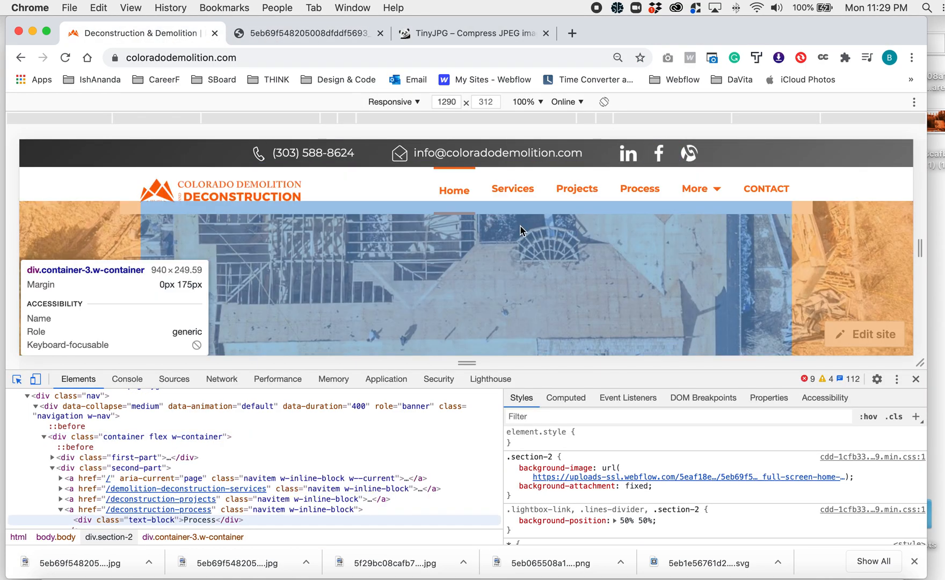
left_click(916, 379)
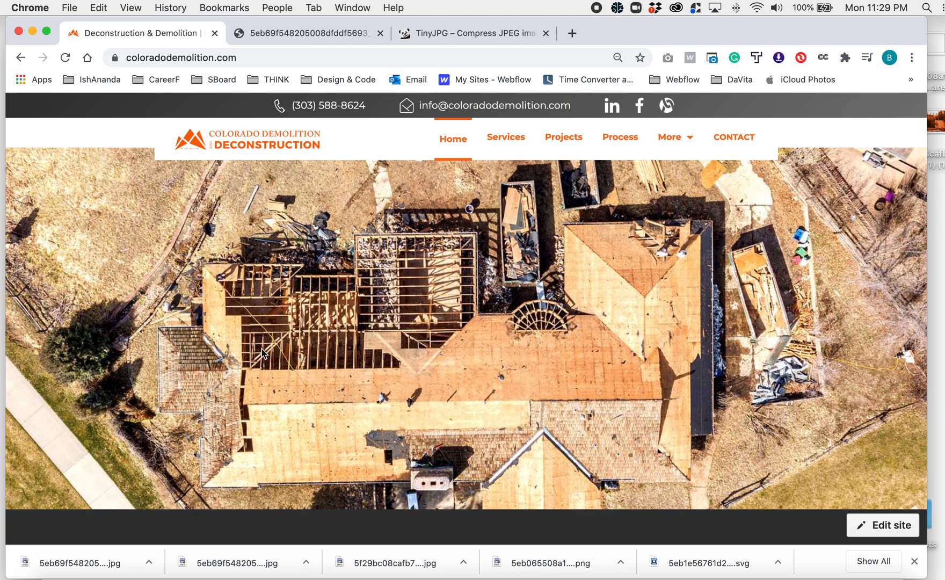
- Open the Deconstruction & Demolition home page in the Webflow Editor
scroll(262, 355, "up", 3)
scroll(263, 356, "down", 5)
scroll(270, 365, "up", 1)
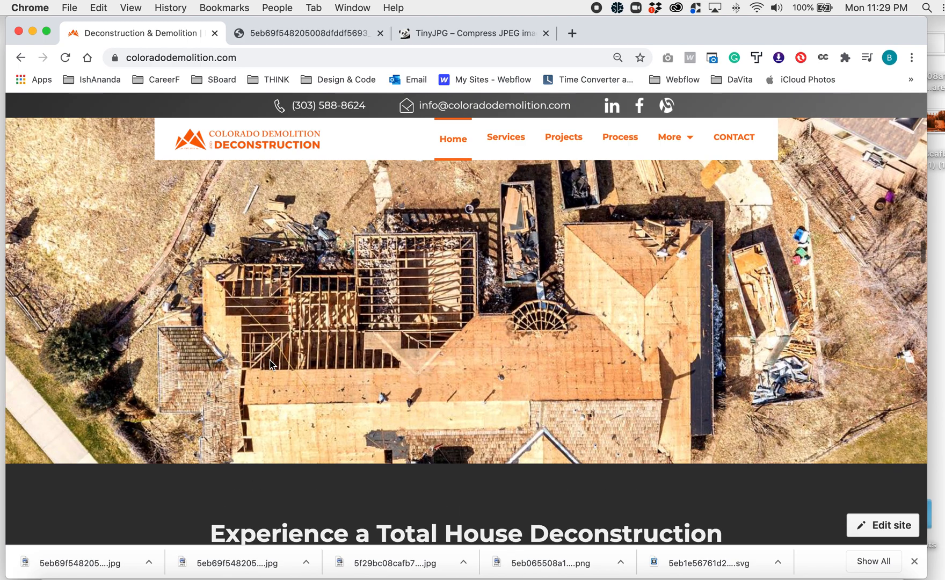
scroll(270, 366, "up", 2)
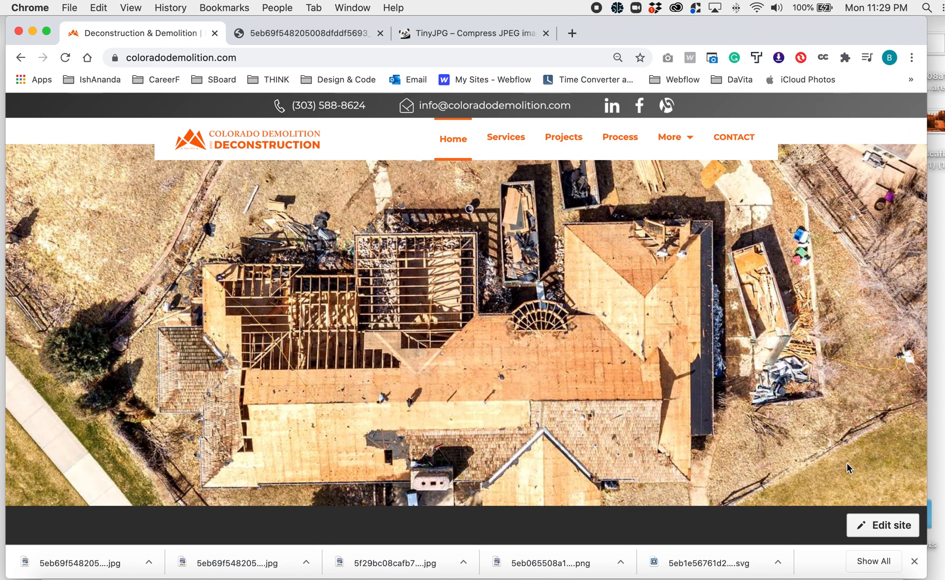
left_click(884, 529)
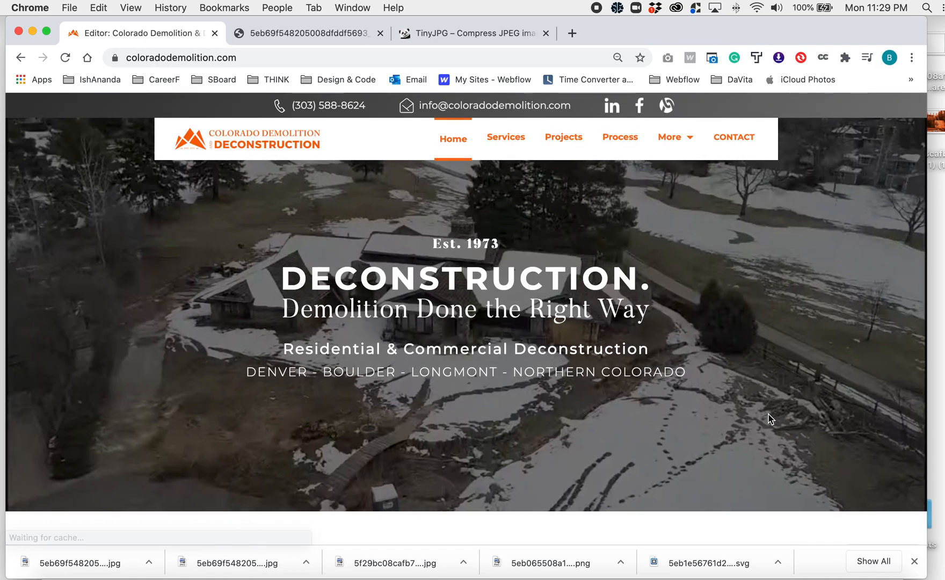
- Replace the full-width aerial roof background image with deconstruction-house-framing_01.jpg from the Desktop
scroll(769, 414, "down", 5)
scroll(768, 418, "down", 15)
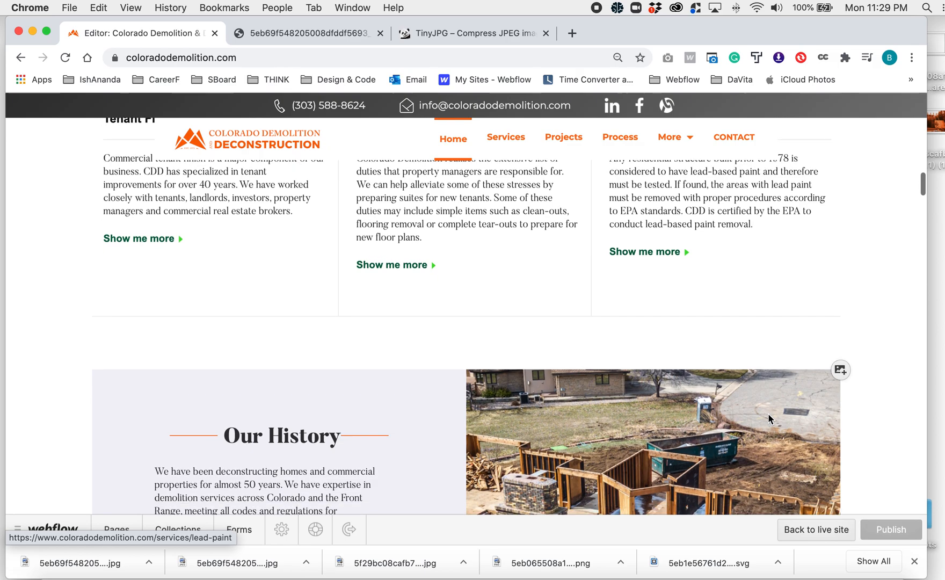
scroll(768, 418, "down", 3)
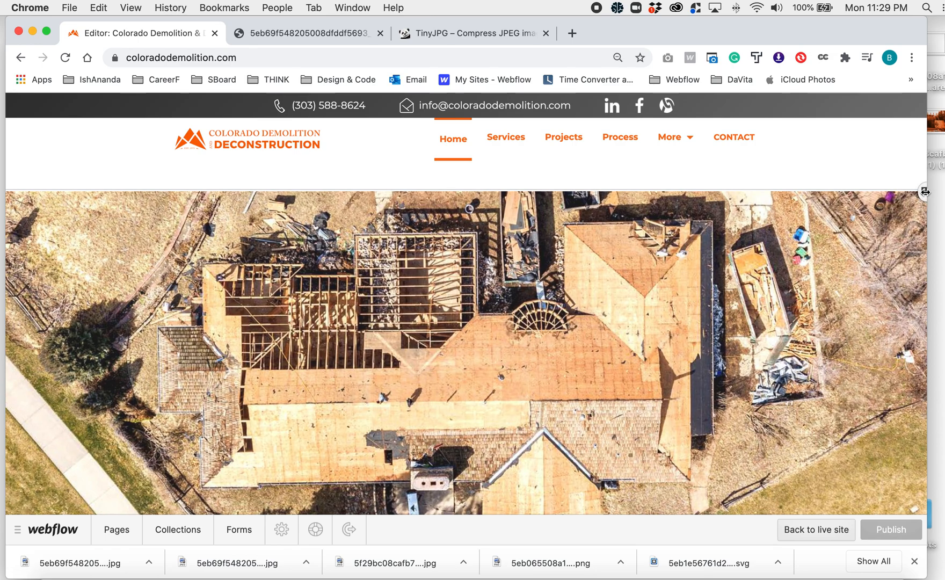
left_click(924, 192)
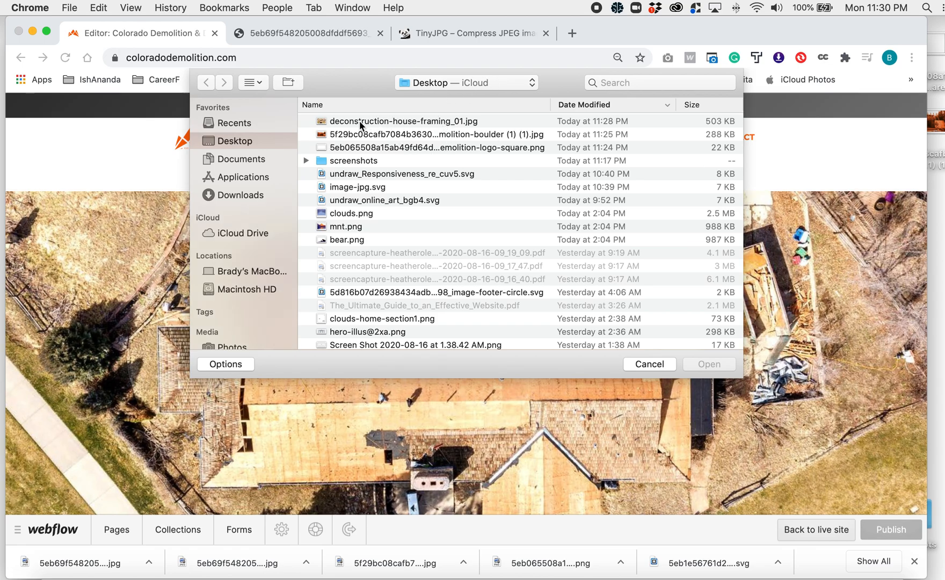
left_click(361, 125)
left_click(708, 365)
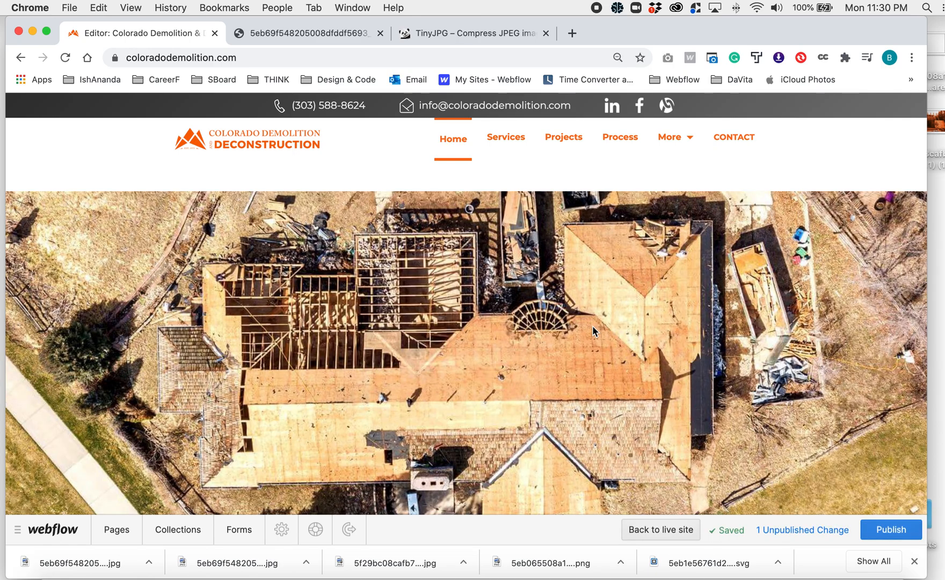
- Find the Half a Century of Experience section and preview the matching orange photo from the desktop in Quick Look
scroll(592, 325, "up", 3)
scroll(592, 325, "down", 5)
scroll(592, 325, "up", 4)
scroll(593, 326, "up", 10)
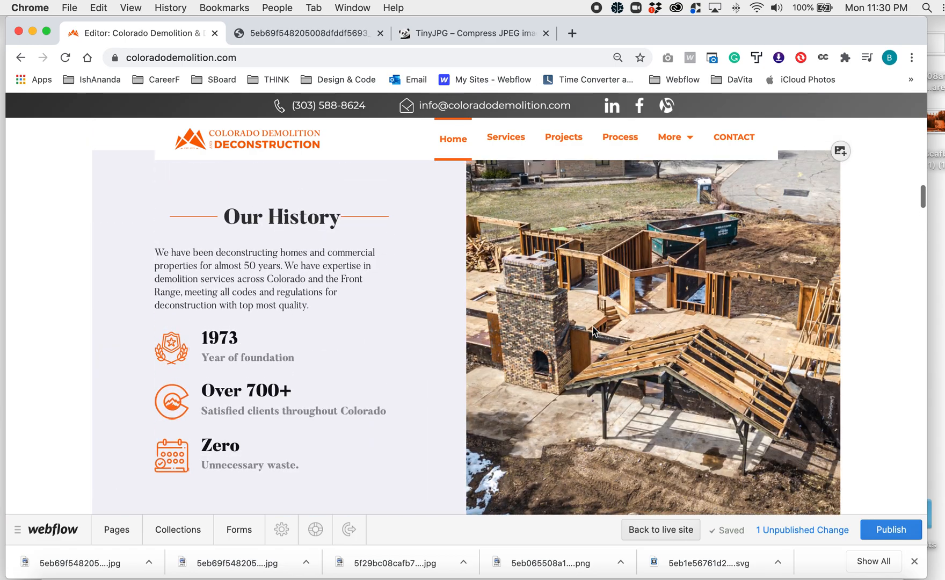
scroll(593, 330, "up", 10)
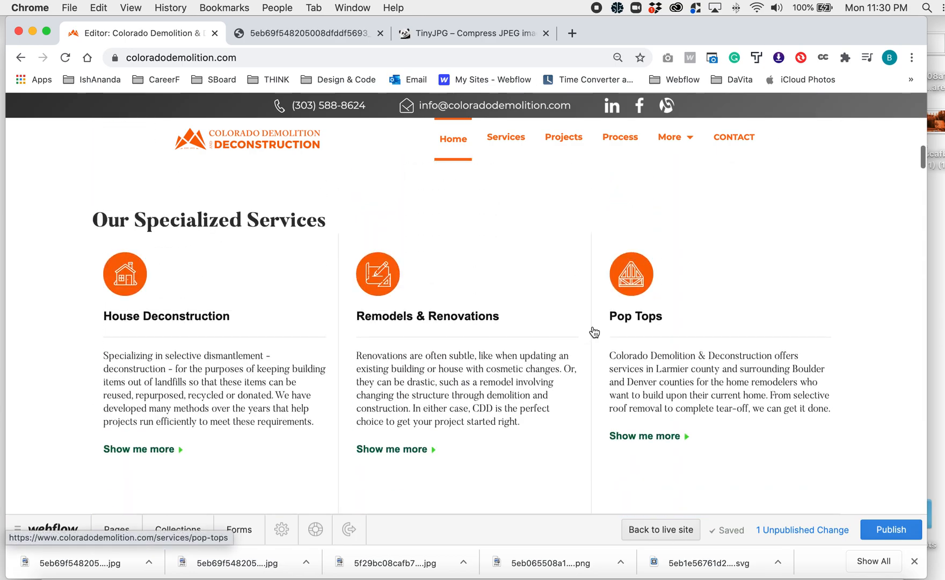
scroll(594, 329, "up", 2)
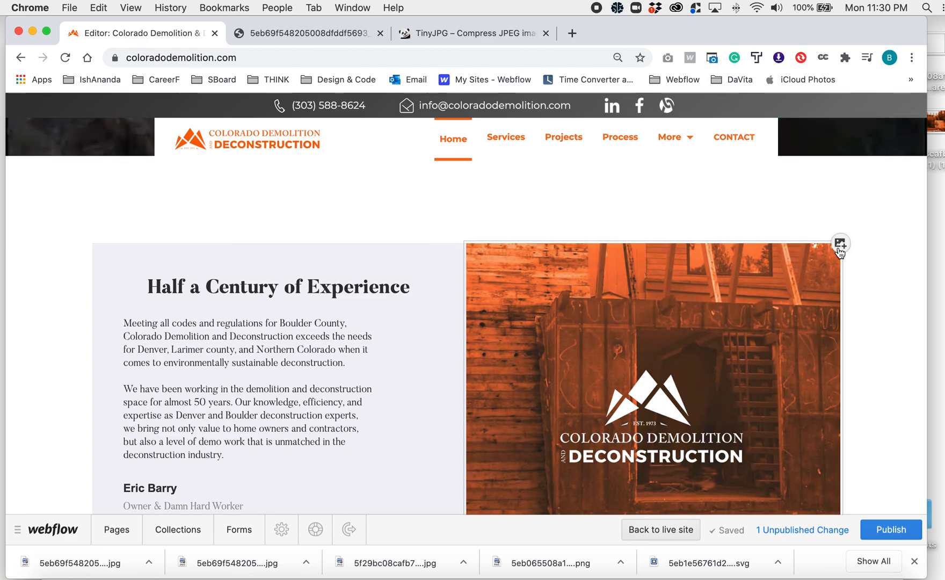
left_click(935, 128)
key("space")
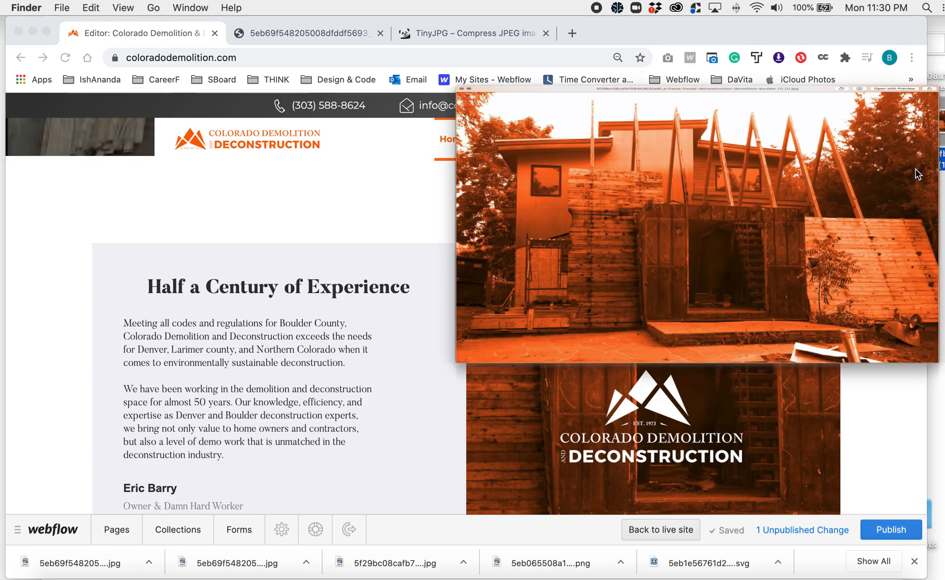
key("space")
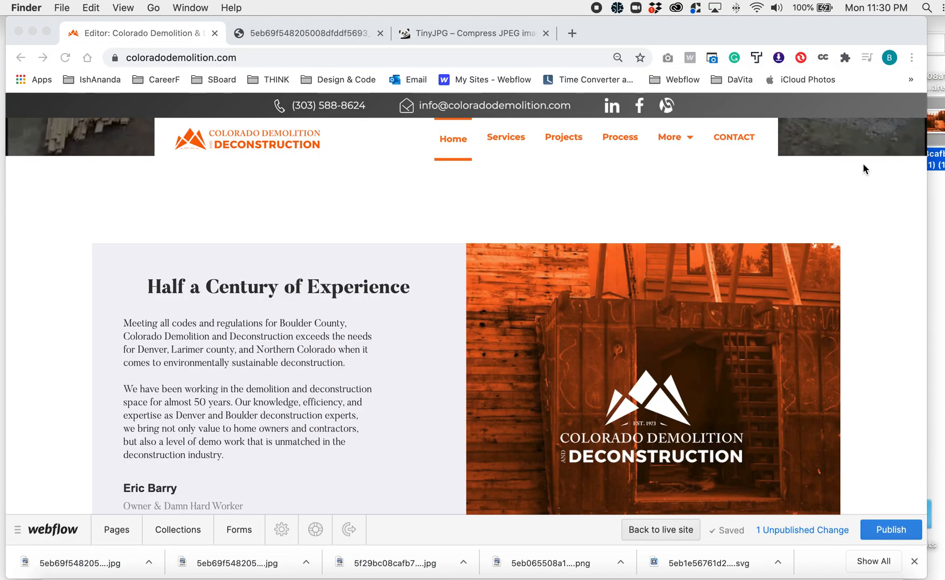
- Show the desktop, rename the orange photo as deconstruction-remodel.jpg, and place it nearer the middle of the desktop
key("F11")
left_click(907, 125)
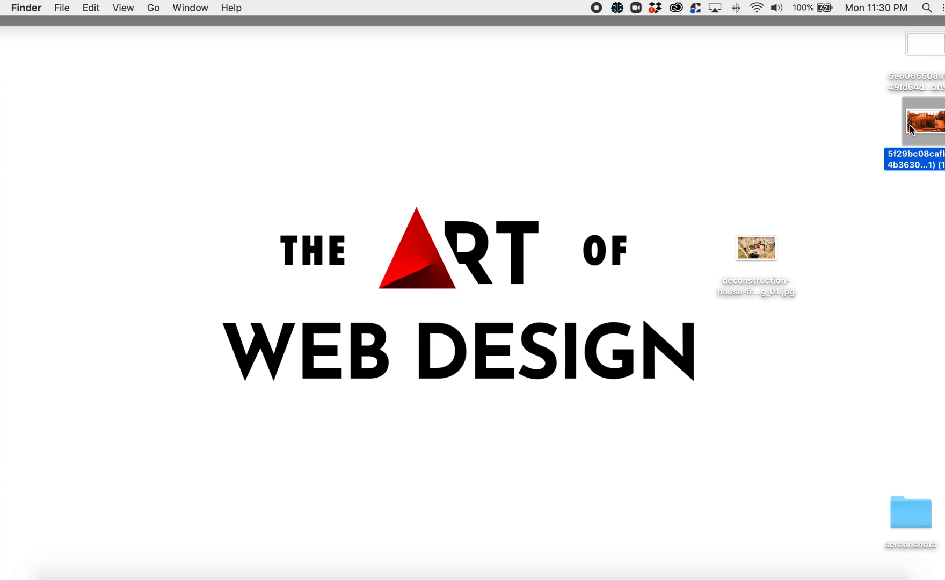
key("Return")
type("decpnstruction")
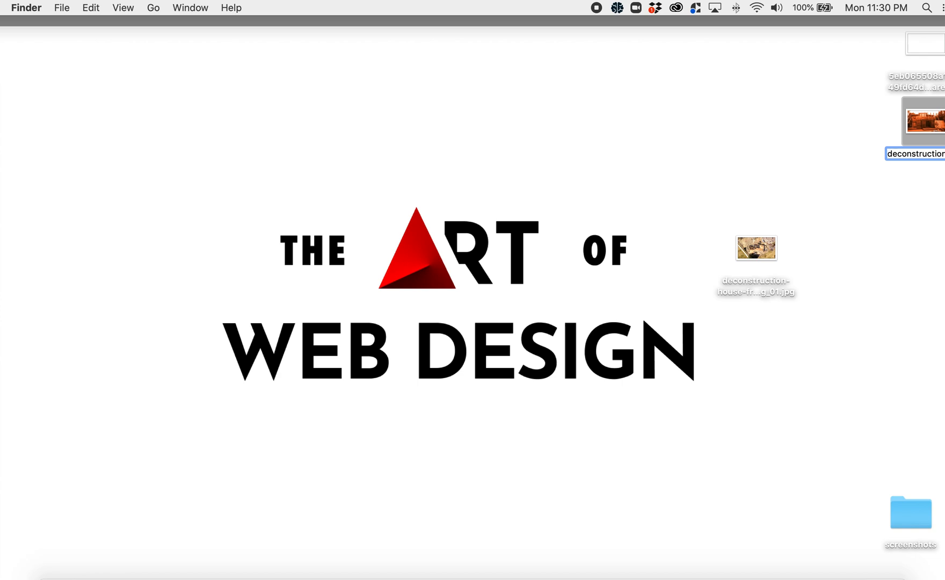
type("remodel.jp")
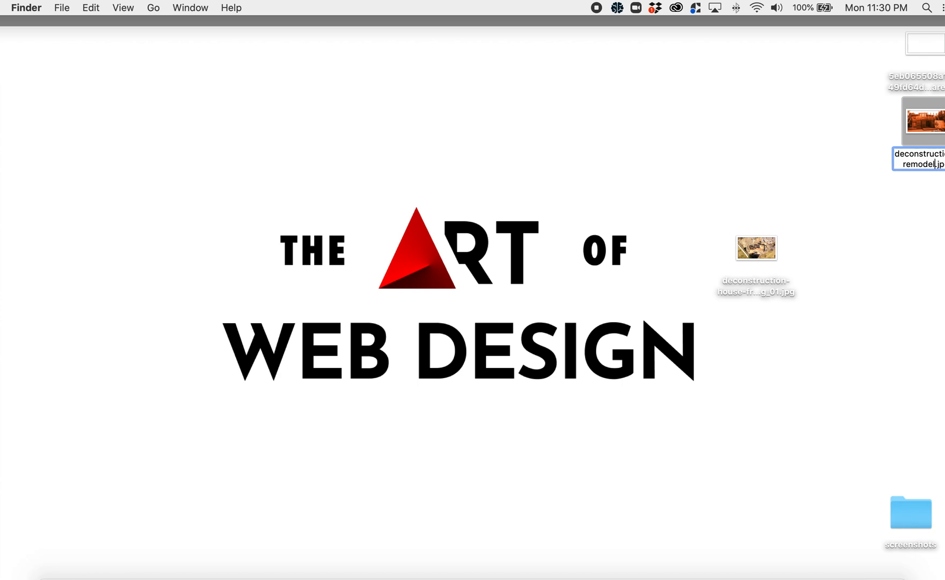
key("Return")
left_click_drag(923, 123, 692, 134)
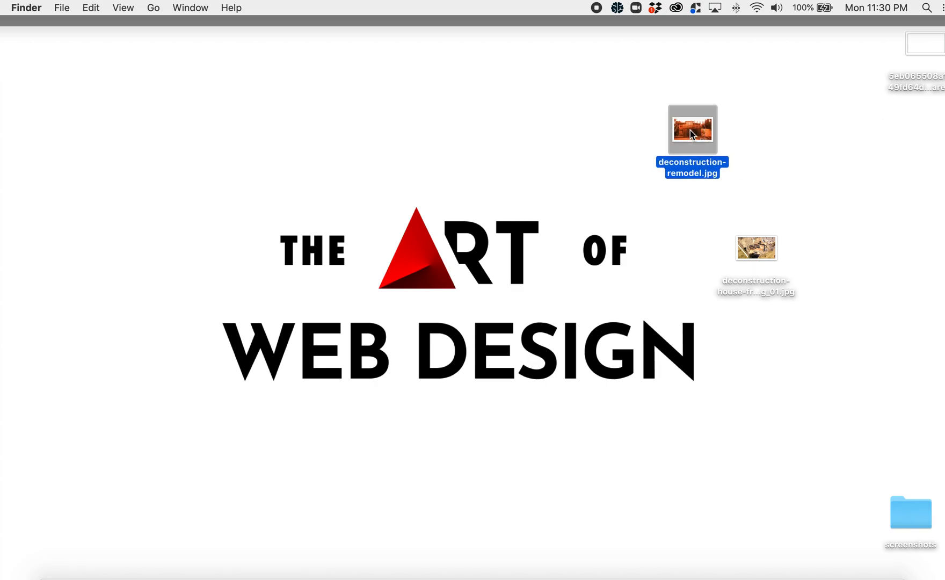
- Return to Chrome and close the TinyJPG and full-size roof image tabs
key("F11")
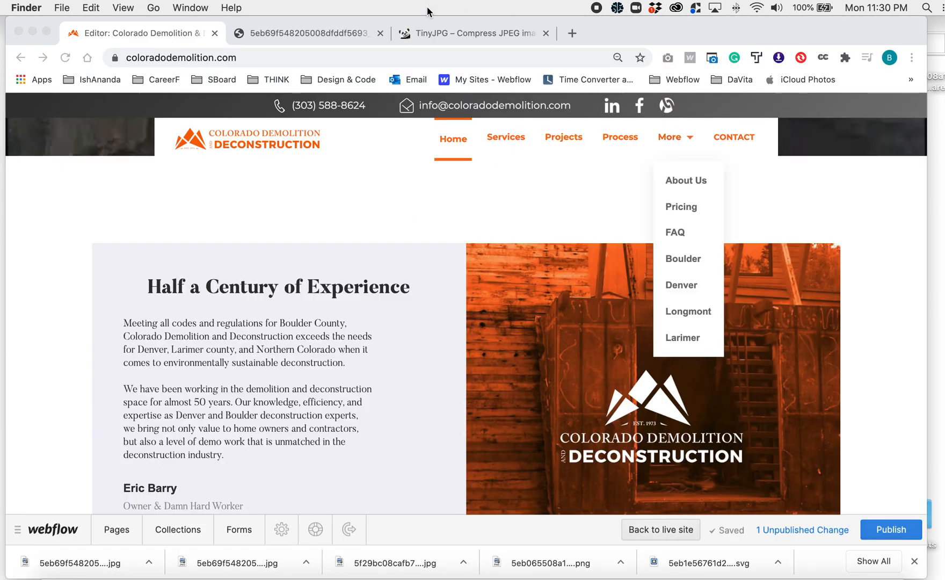
left_click(445, 35)
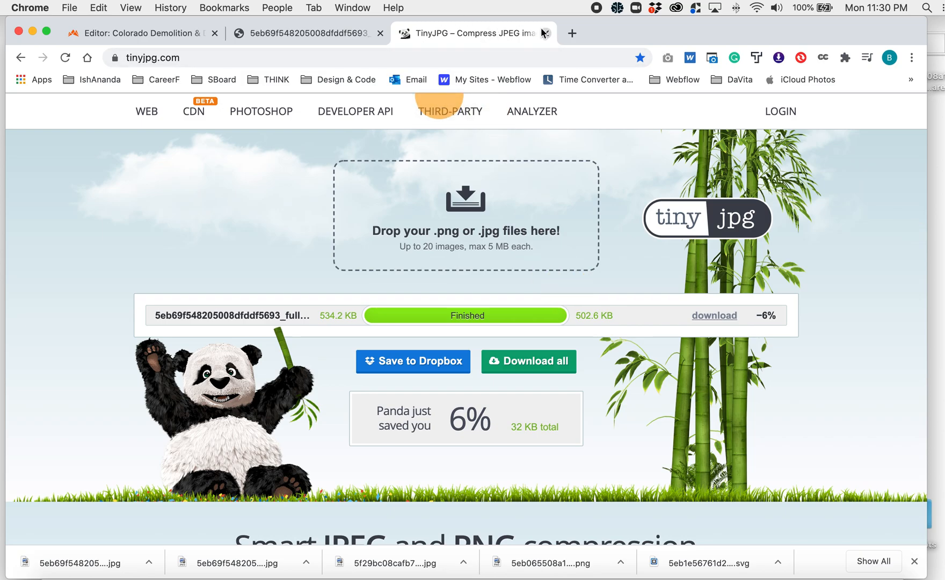
left_click(544, 33)
left_click(380, 33)
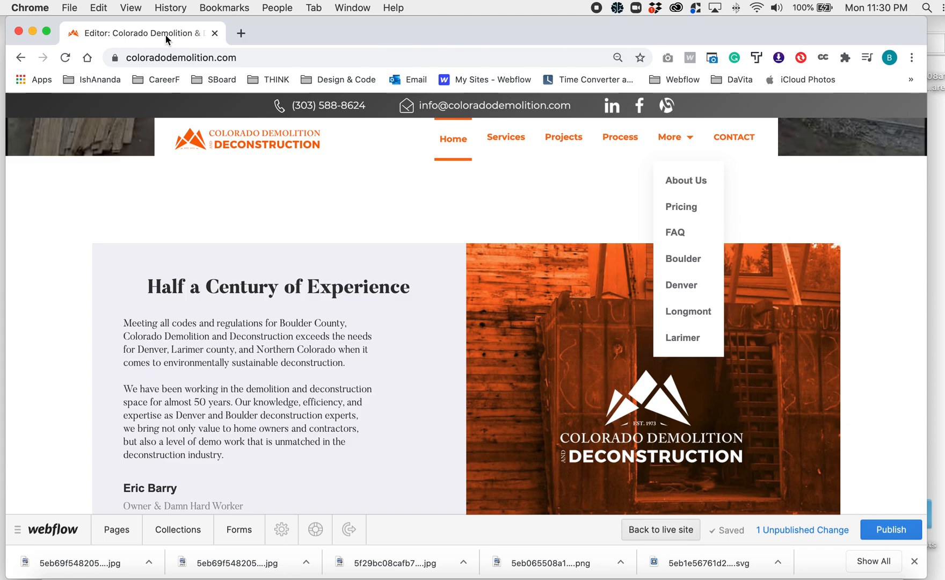
- Replace the orange background image beside Half a Century of Experience with deconstruction-remodel.jpg from the Desktop
mouse_move(810, 262)
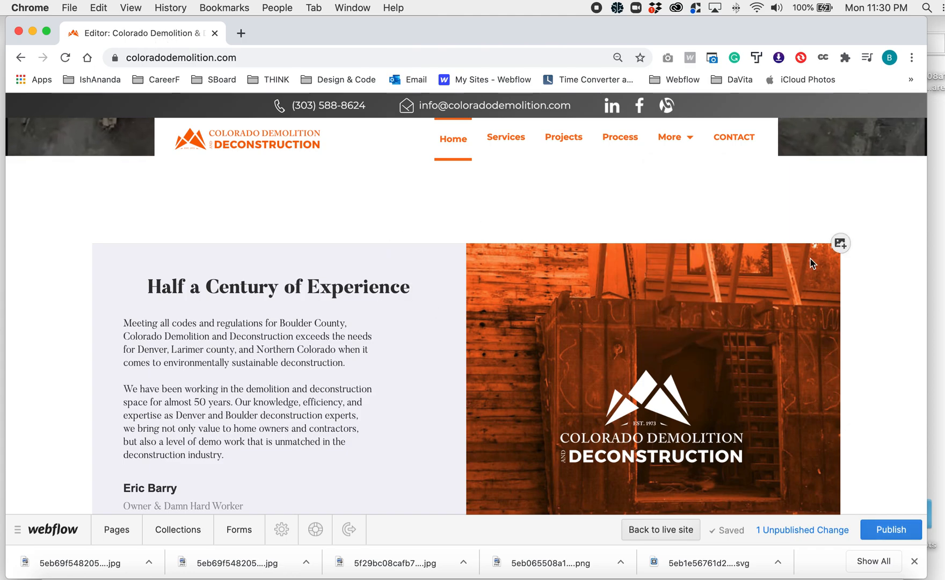
left_click(840, 244)
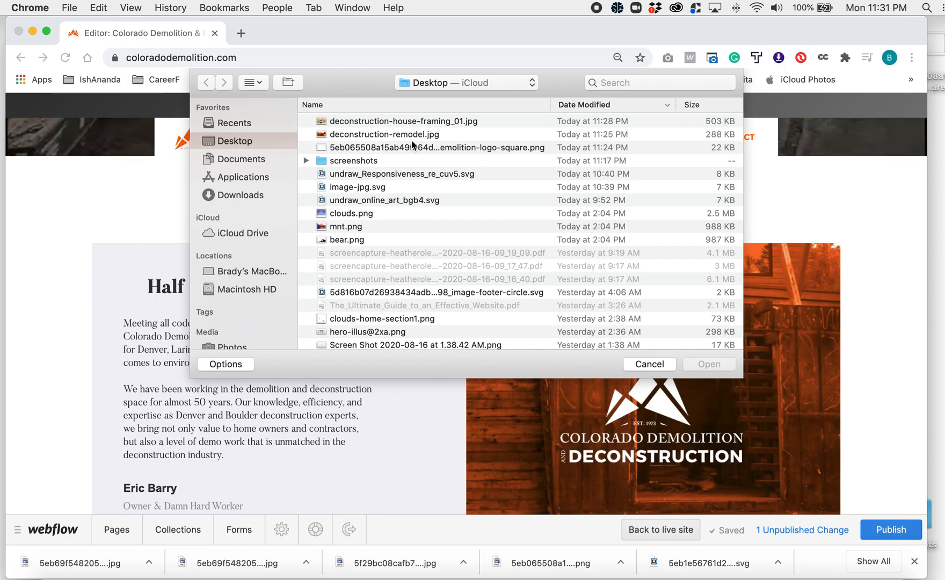
left_click(720, 134)
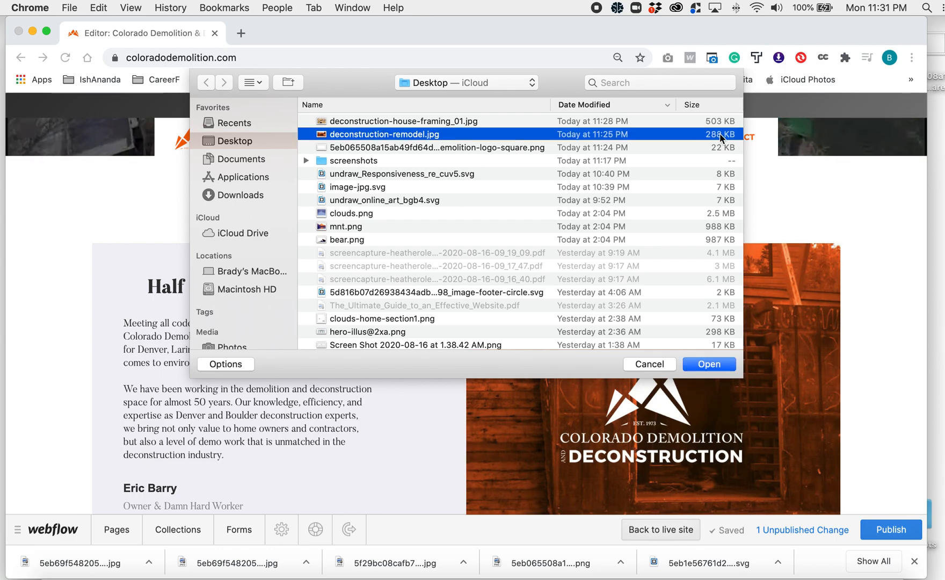
left_click(709, 363)
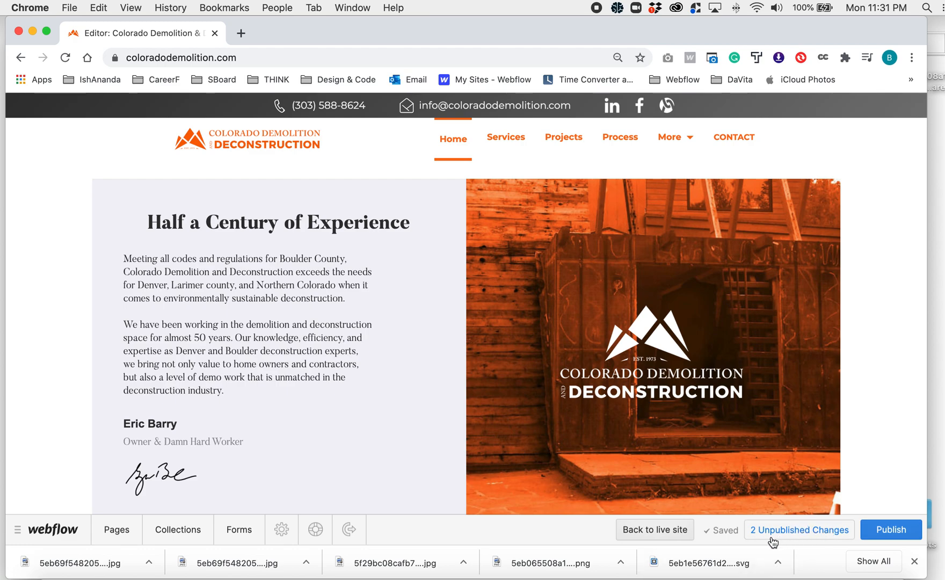
- Review the list of unpublished changes and publish the replaced background images to the site
left_click(801, 533)
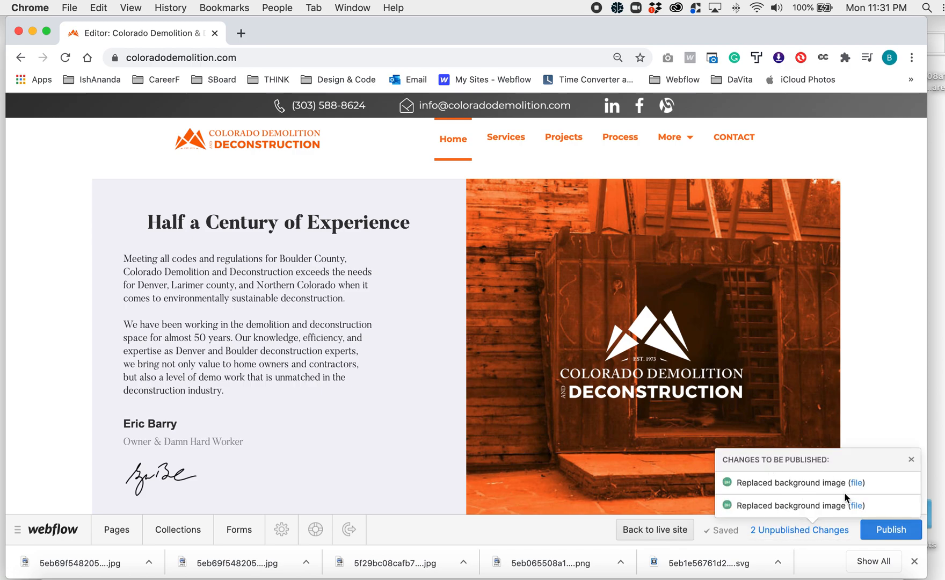
left_click(909, 459)
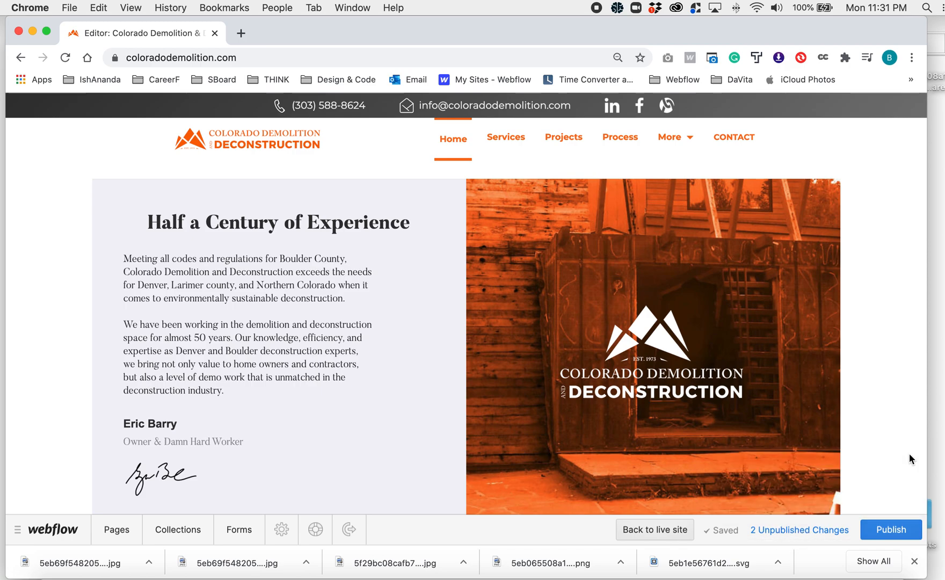
left_click(899, 533)
left_click(854, 506)
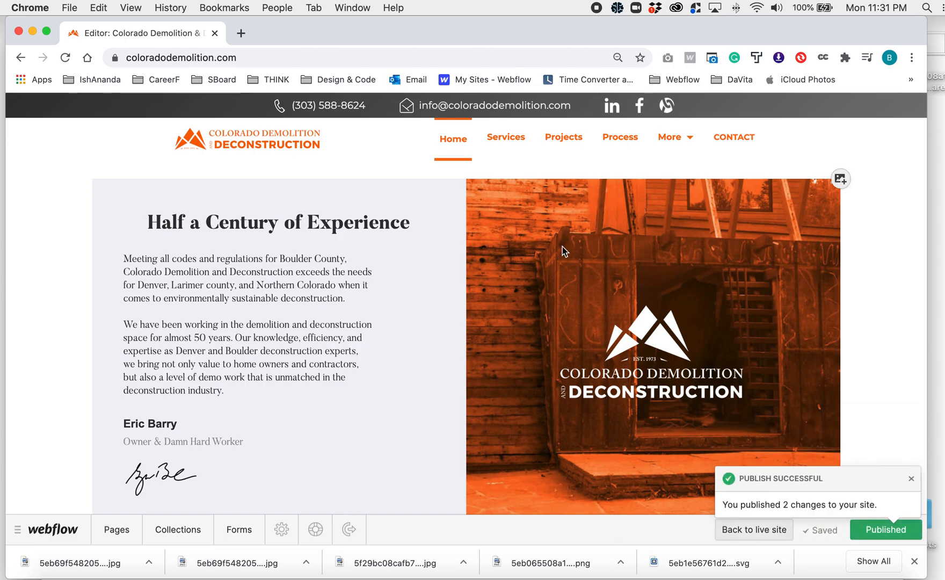
- Check the roof photo section, dismiss the publish notice, and go back to the live site
scroll(505, 269, "up", 8)
scroll(505, 269, "down", 14)
scroll(505, 269, "down", 15)
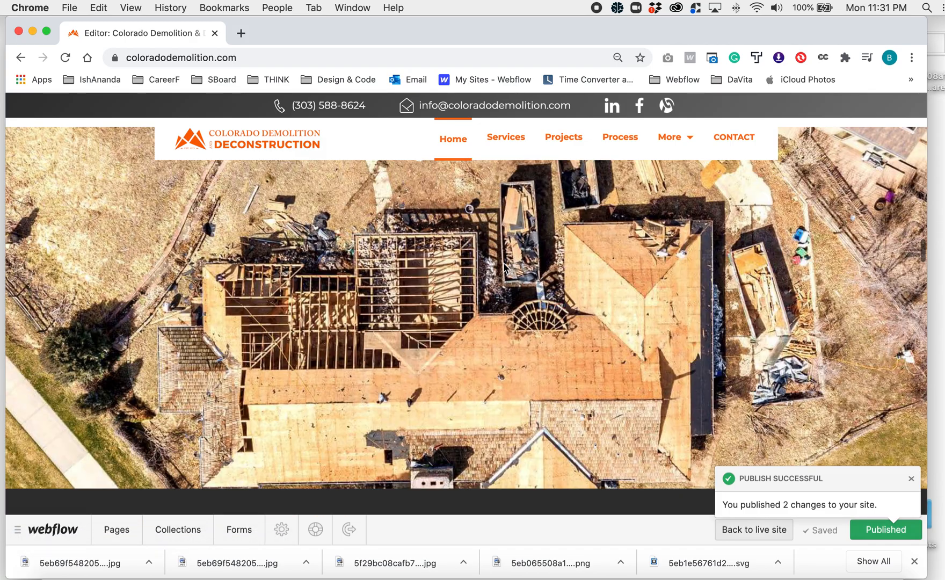
left_click(912, 478)
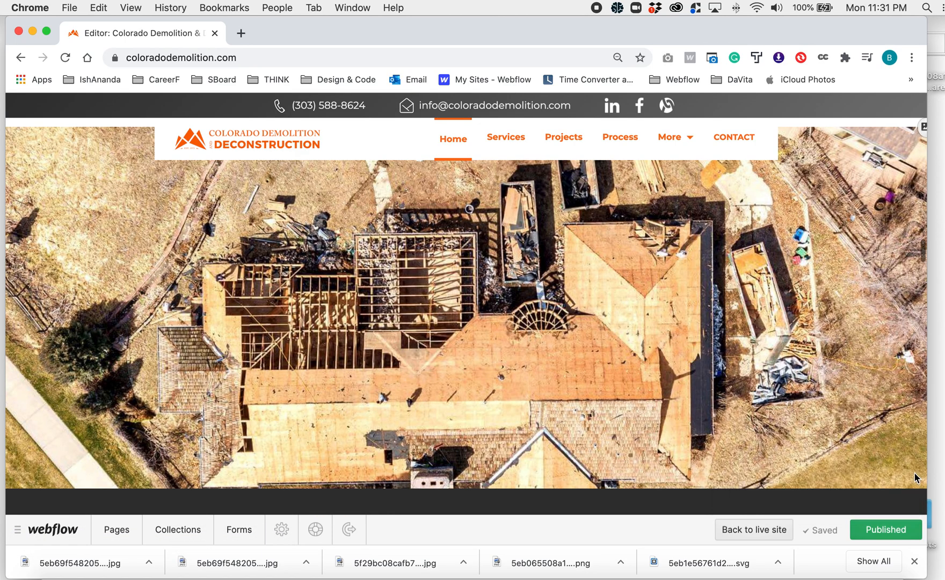
left_click(755, 529)
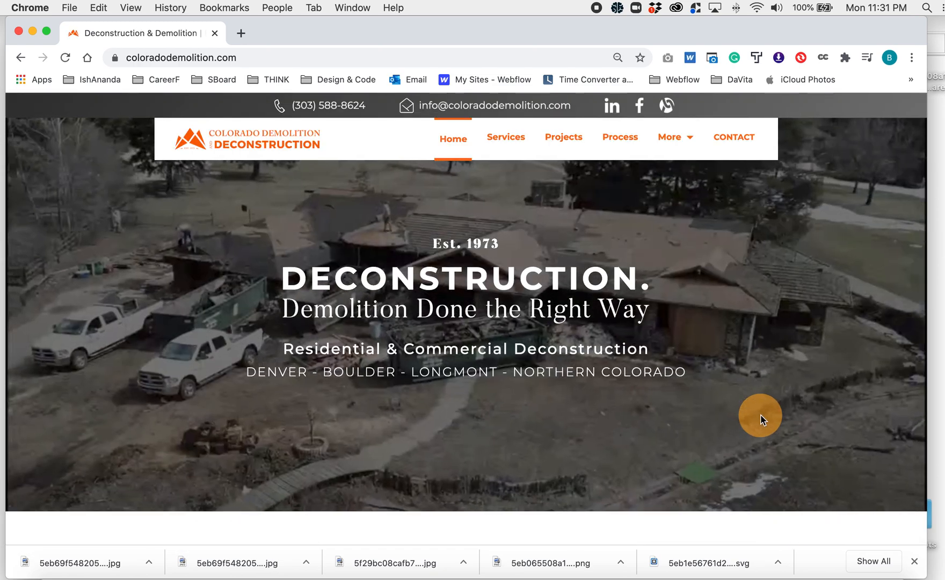
- Examine the images on the live home page from the hero section down to the Habitat for Humanity photo
scroll(757, 411, "down", 3)
scroll(751, 400, "down", 3)
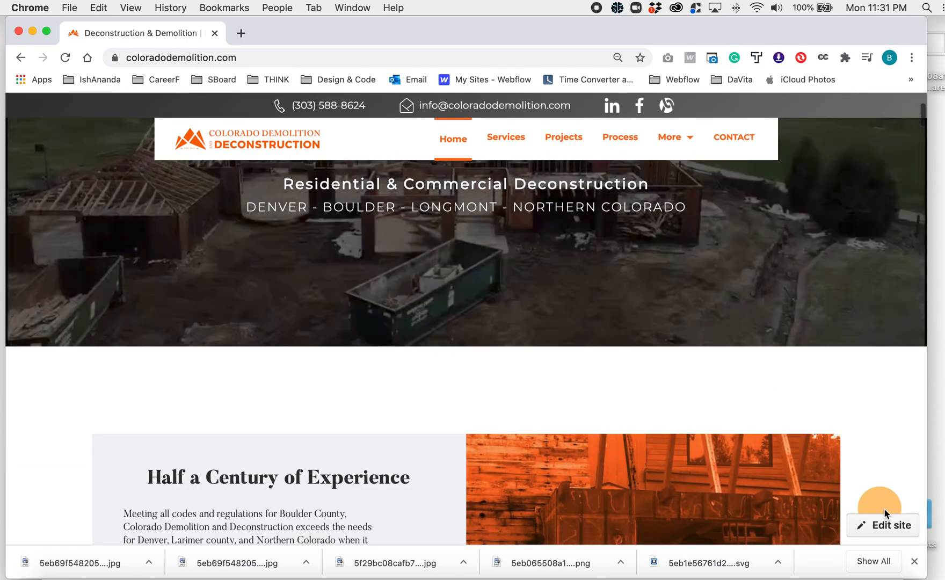
scroll(683, 393, "up", 5)
scroll(685, 396, "down", 8)
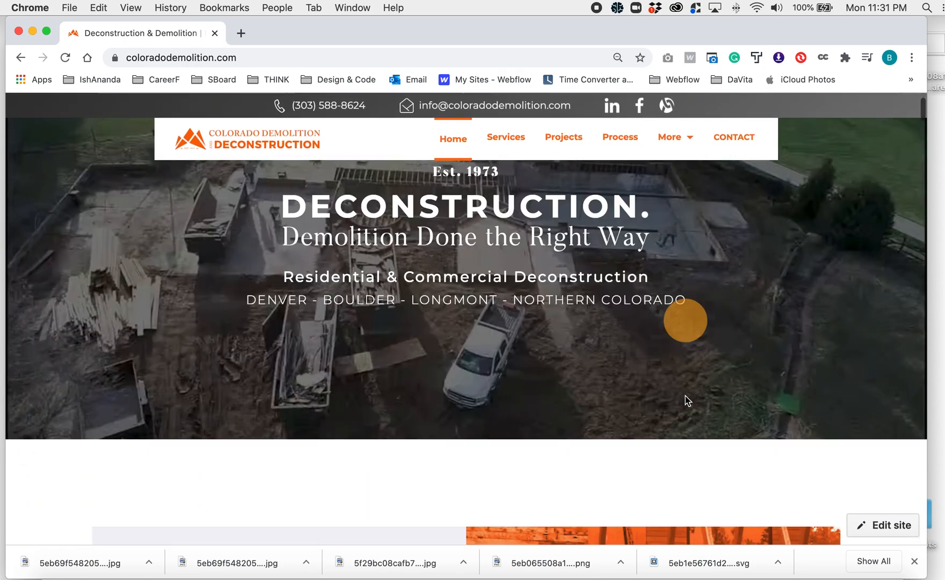
scroll(709, 452, "down", 15)
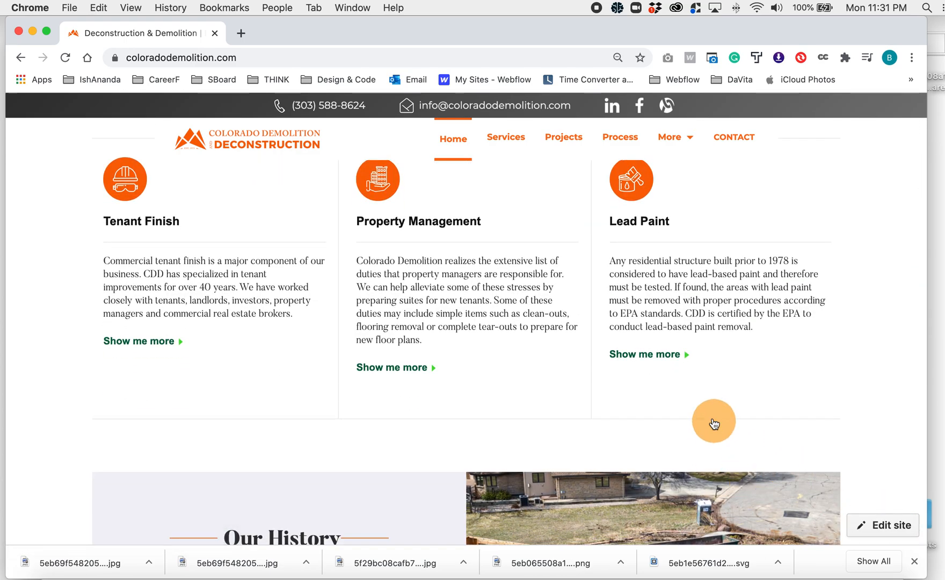
scroll(712, 417, "down", 10)
scroll(406, 477, "down", 3)
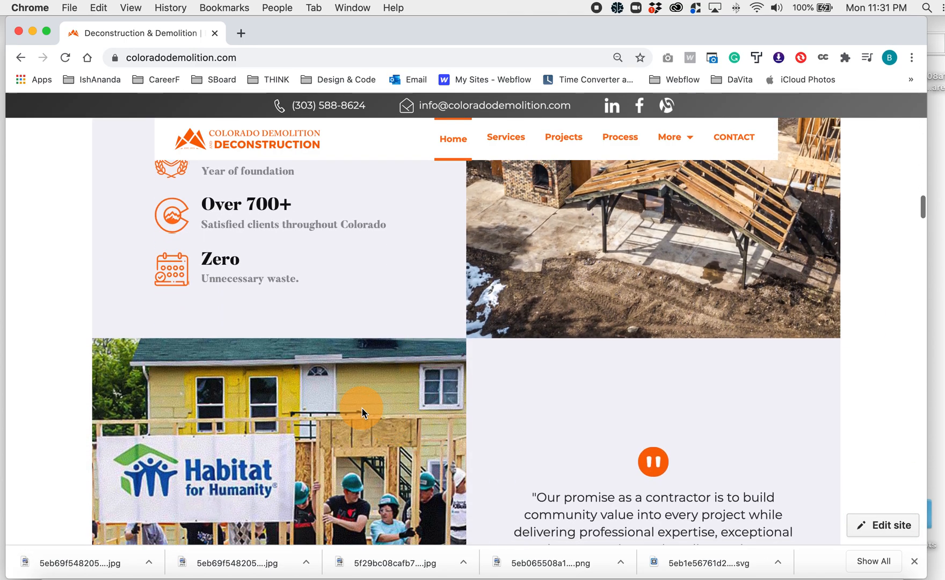
right_click(363, 408)
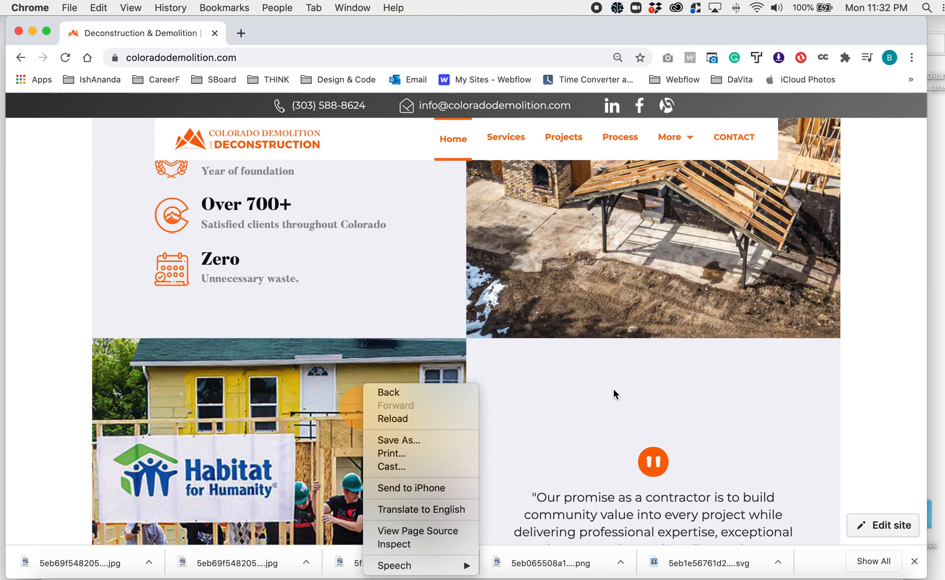
left_click(587, 395)
scroll(588, 392, "down", 12)
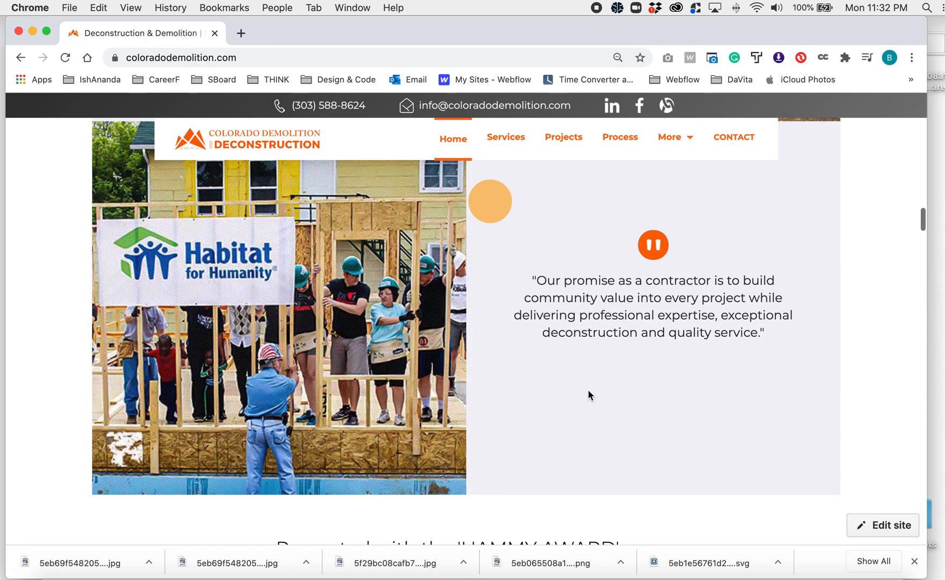
- Check the rest of the live home page and switch the site back to edit mode
scroll(587, 395, "down", 6)
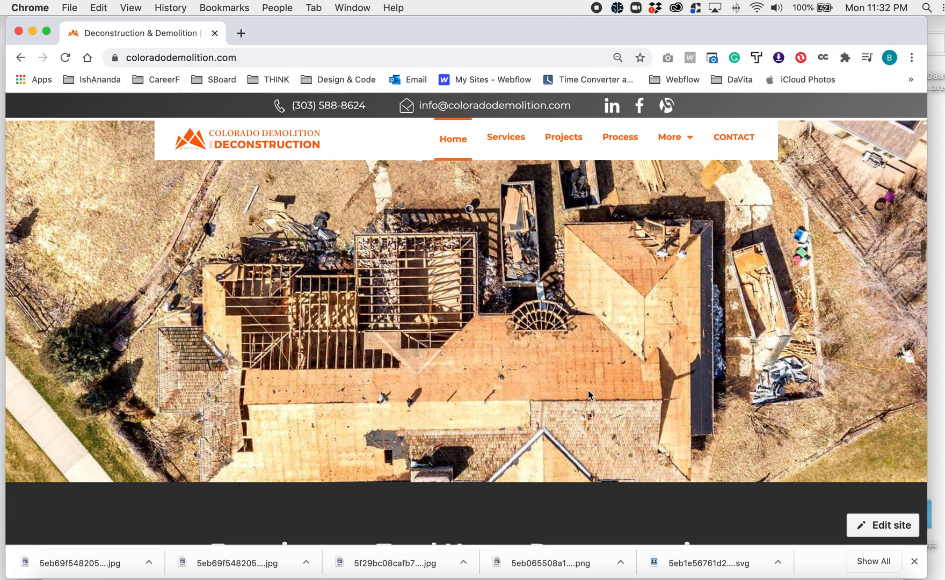
left_click(889, 526)
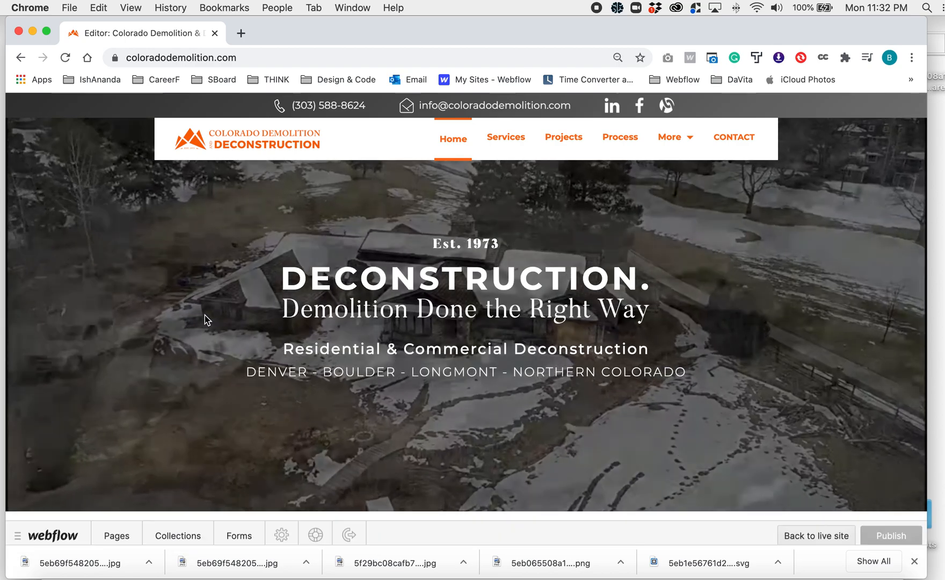
scroll(205, 317, "down", 5)
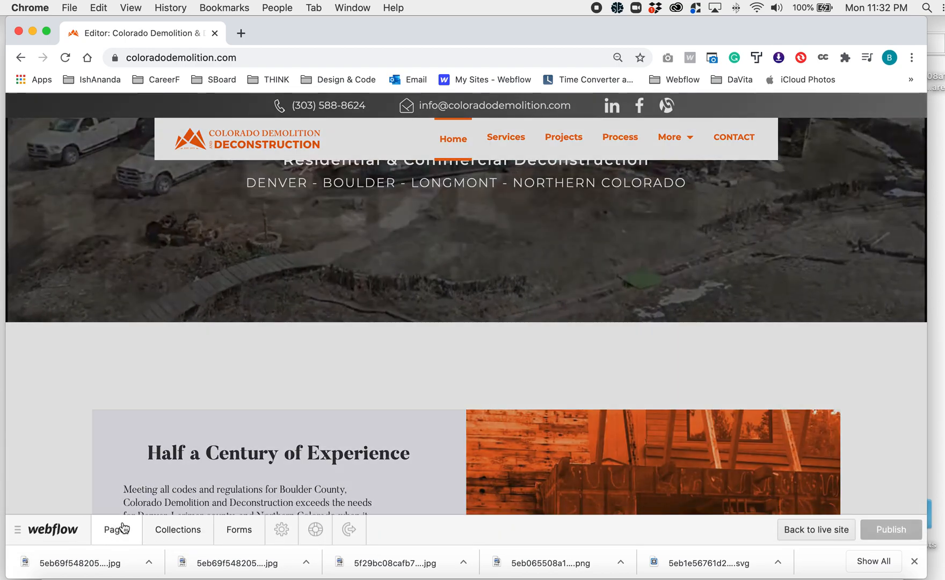
- Open the Boulder Demolition & Deconstruction page from the list of static pages
left_click(123, 528)
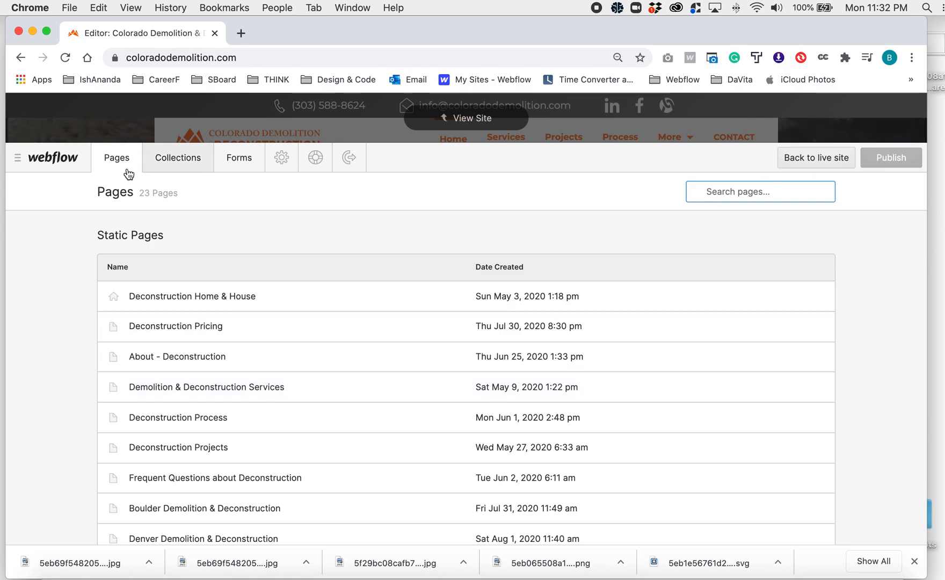
left_click(453, 125)
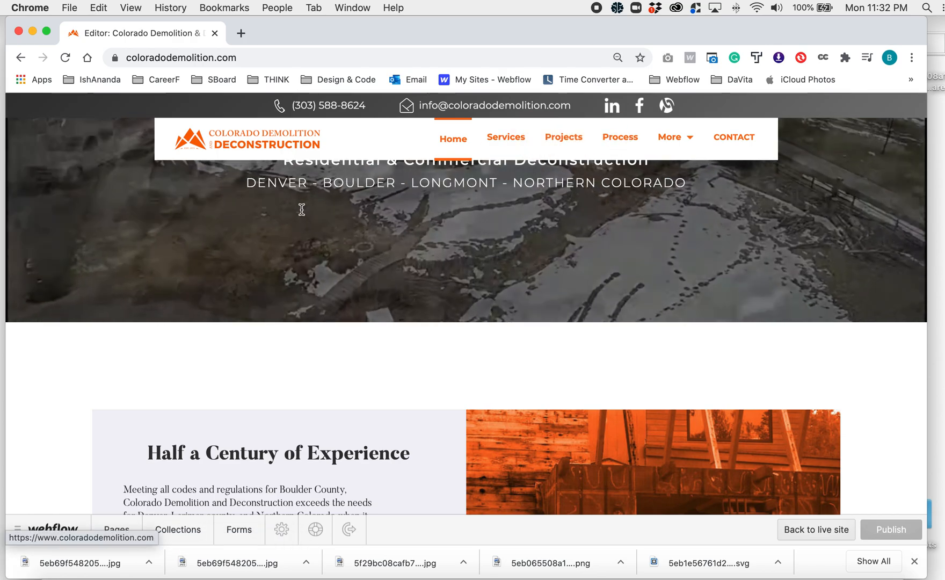
left_click(117, 529)
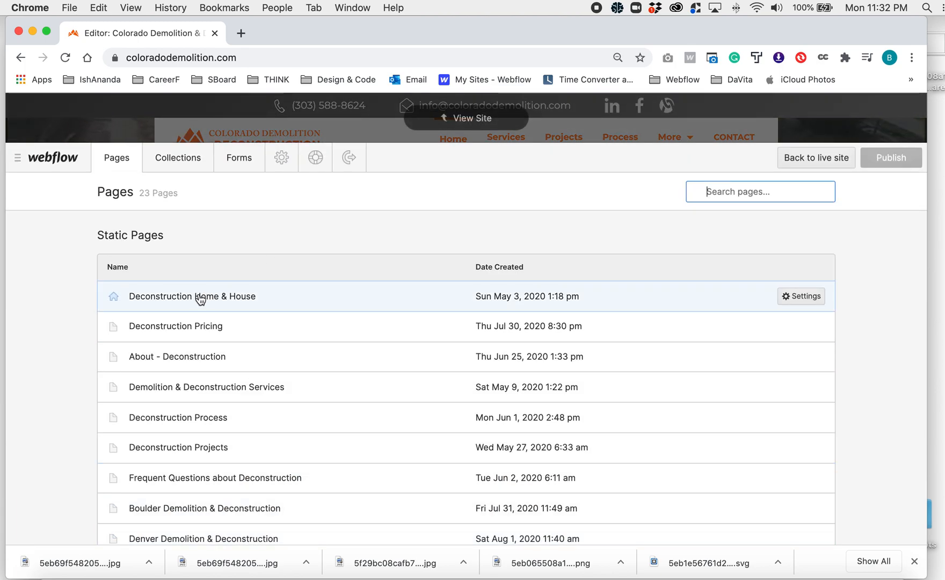
scroll(252, 353, "down", 3)
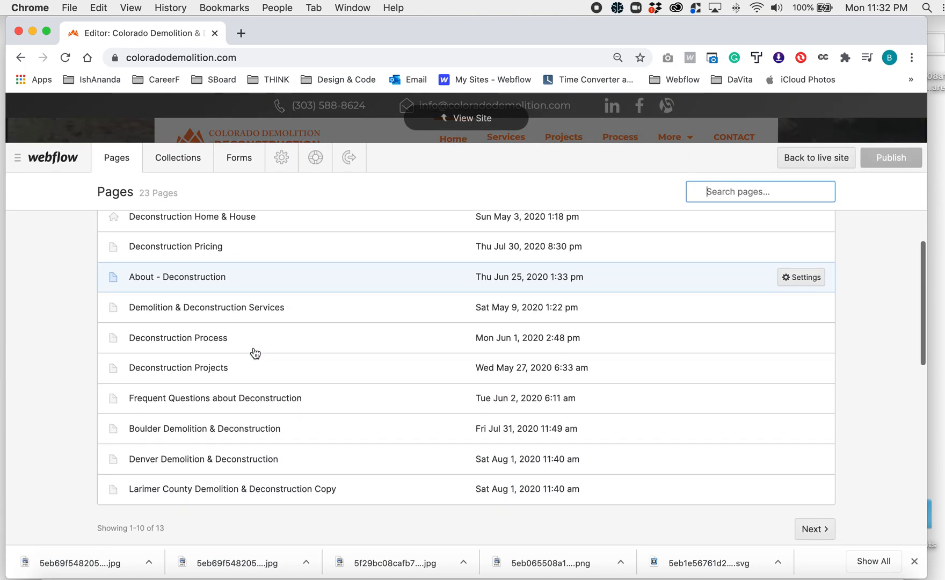
scroll(255, 353, "up", 2)
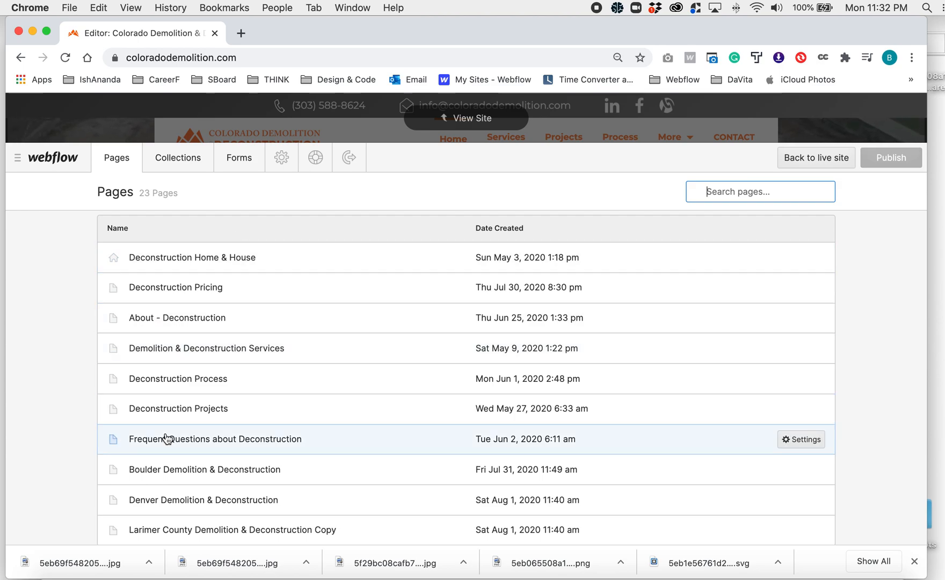
left_click(204, 472)
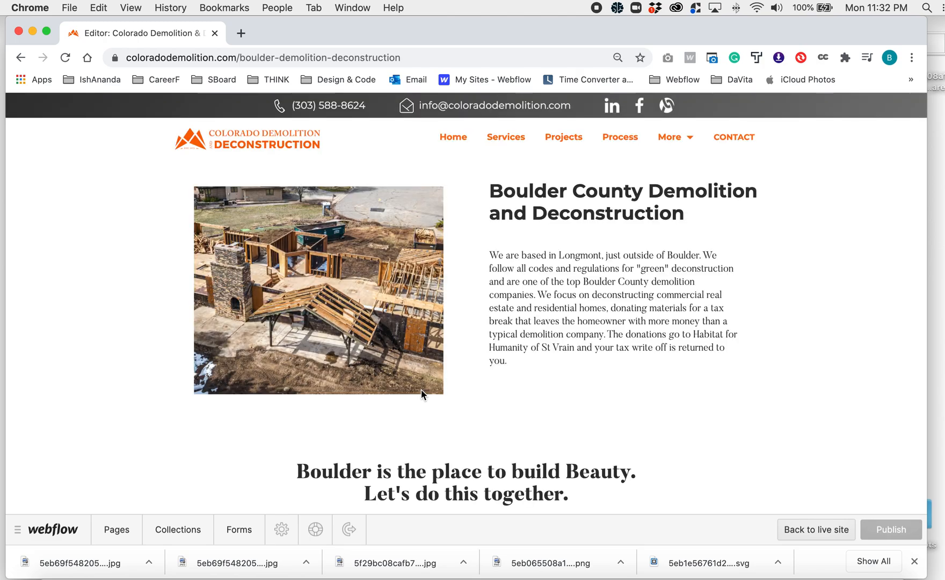
- Save the Boulder County logo from the Boulder page to the Desktop as a JPEG image
scroll(557, 318, "down", 1)
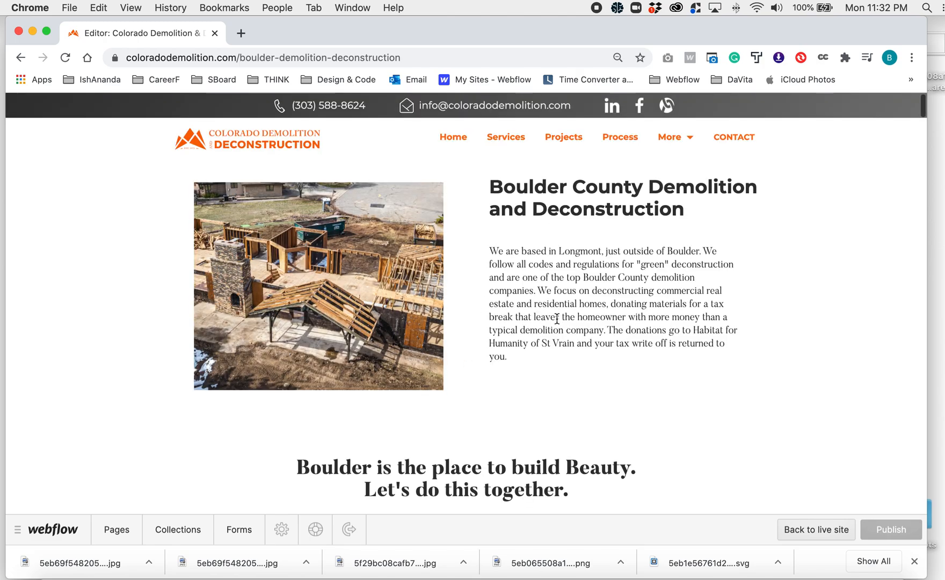
scroll(541, 372, "down", 10)
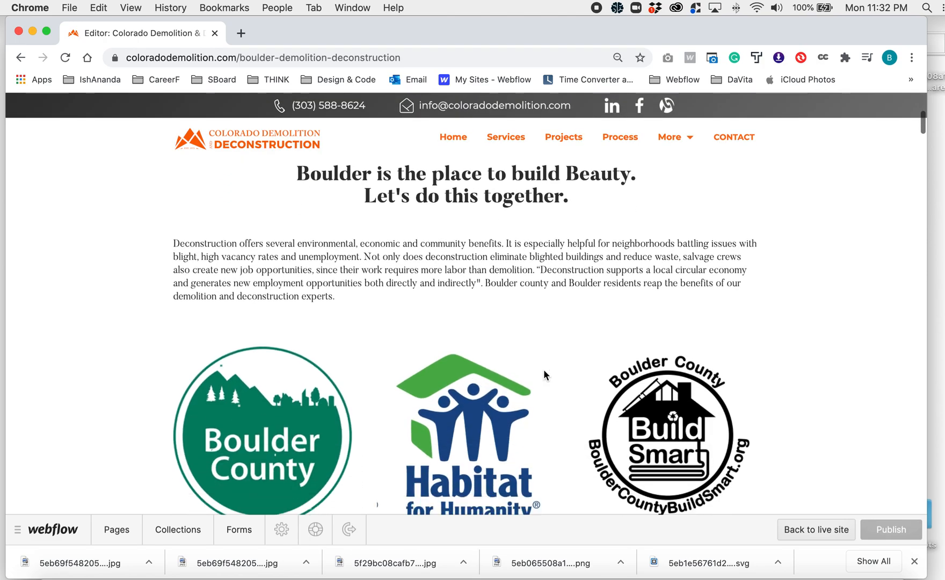
right_click(230, 337)
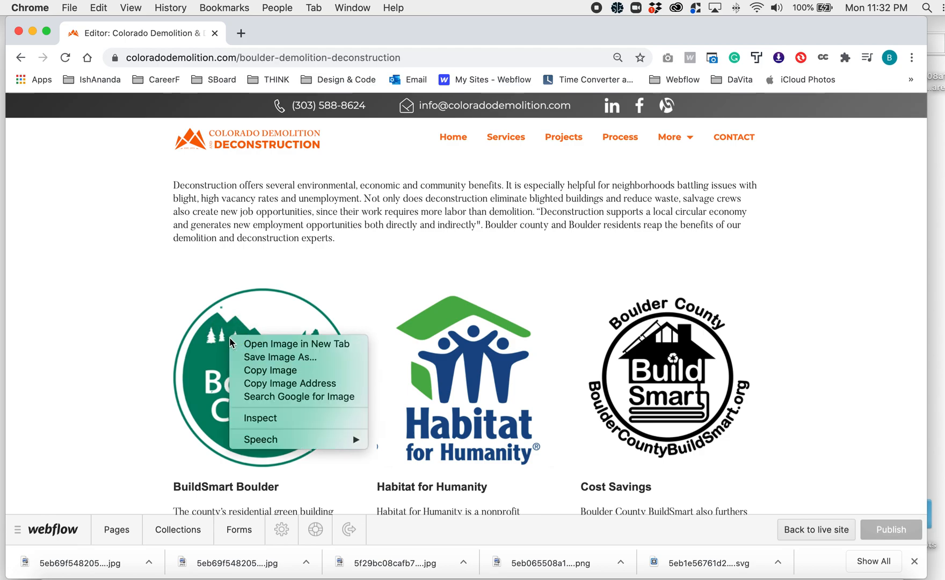
left_click(263, 357)
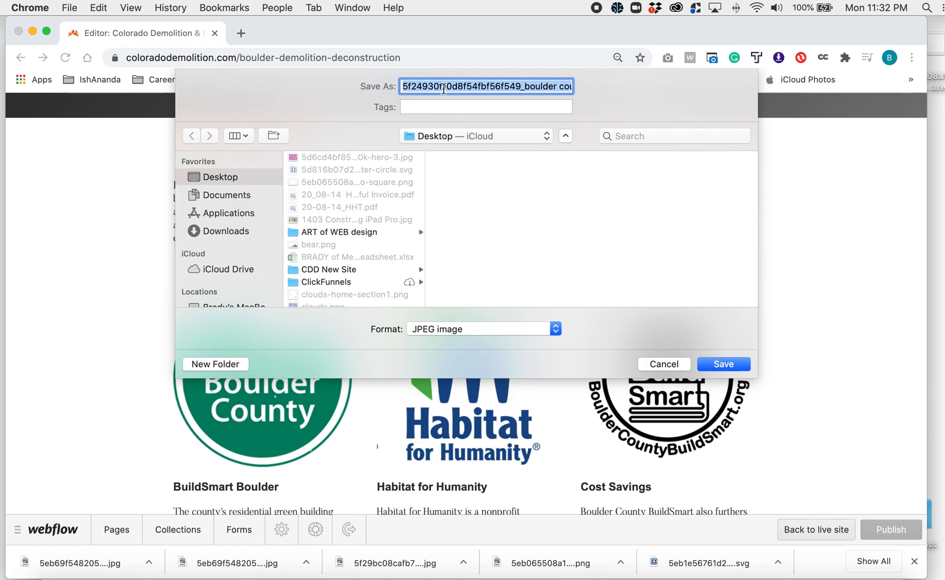
left_click(718, 365)
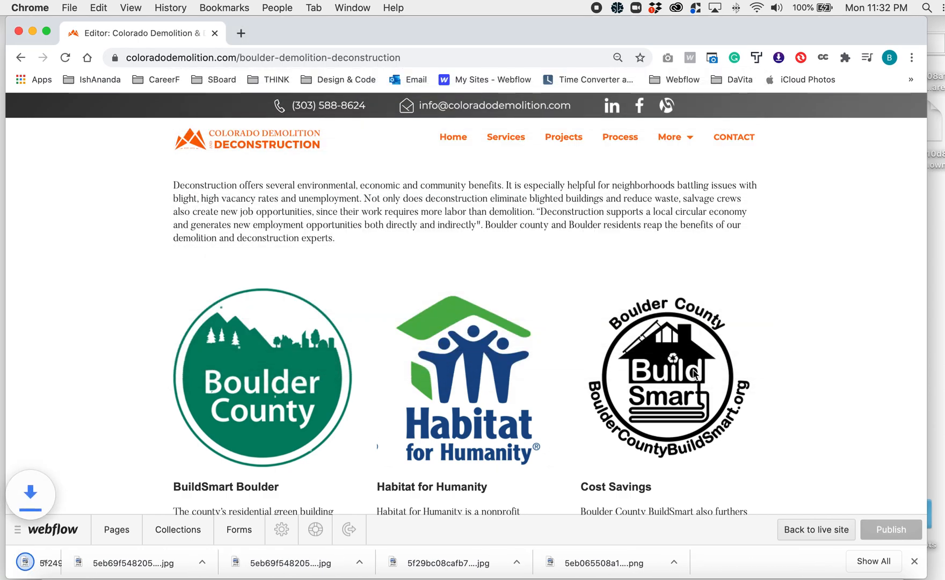
- Check the file info of the saved Boulder County logo on the Desktop, close it, and return to Chrome
key("F11")
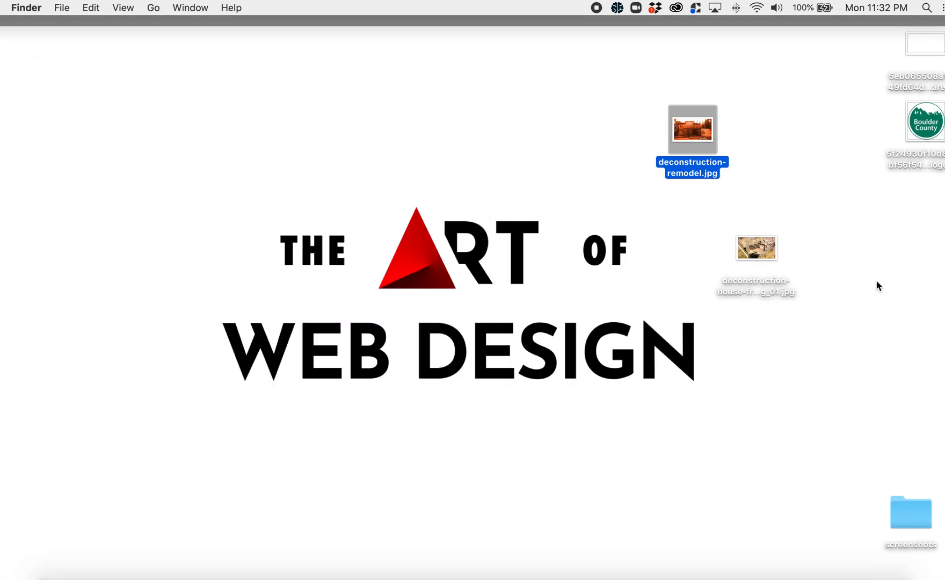
right_click(927, 135)
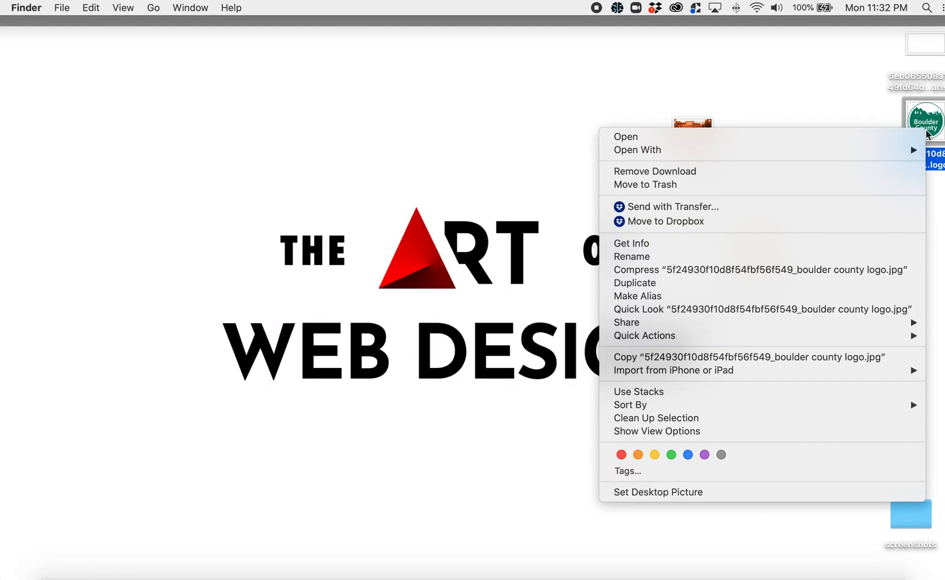
left_click(694, 244)
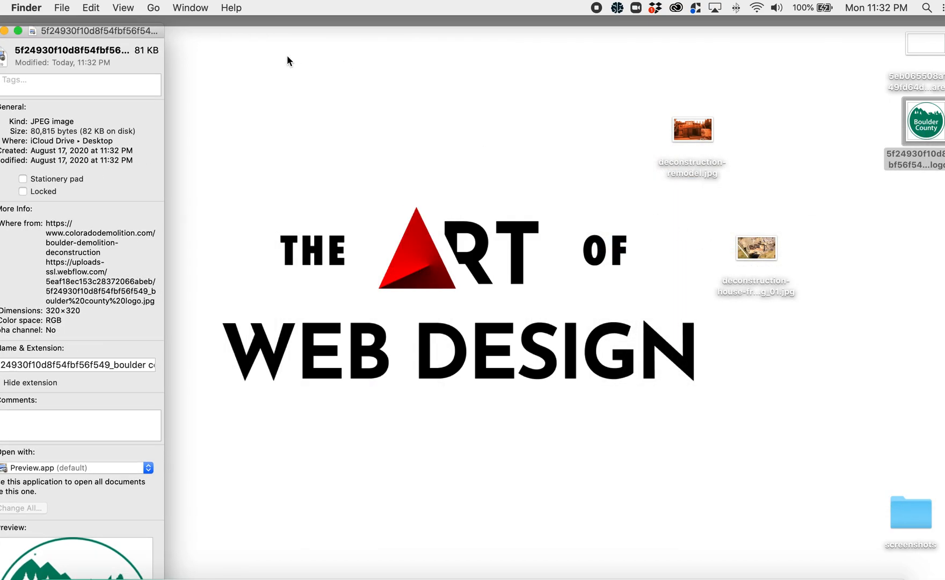
left_click_drag(137, 35, 289, 35)
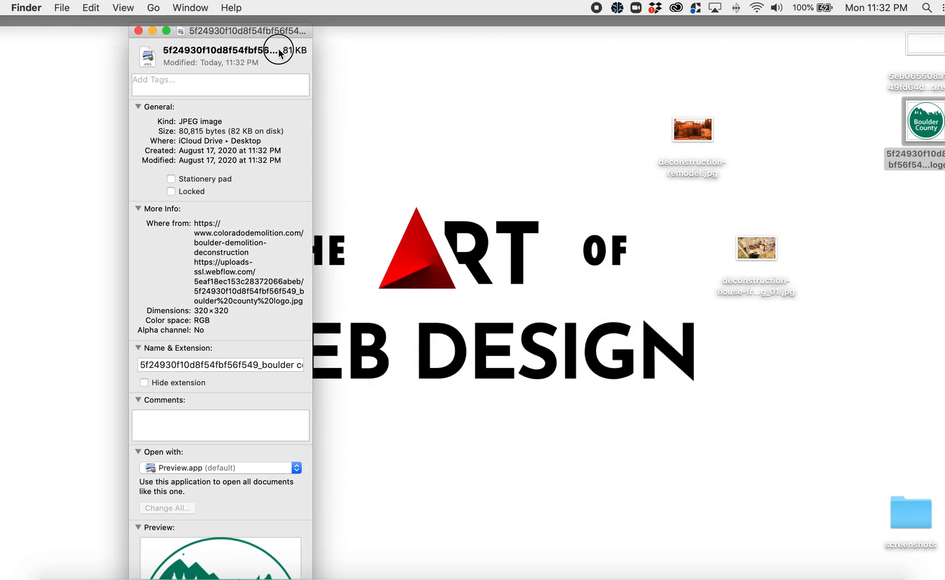
left_click(142, 32)
left_click(363, 106)
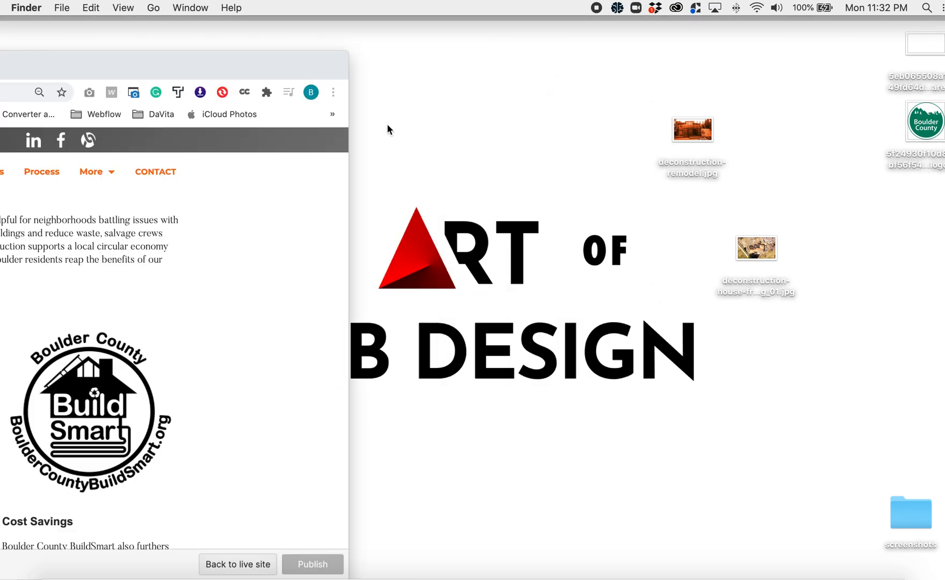
- Open the Deconstruction Projects page from the list of static pages
scroll(361, 369, "down", 5)
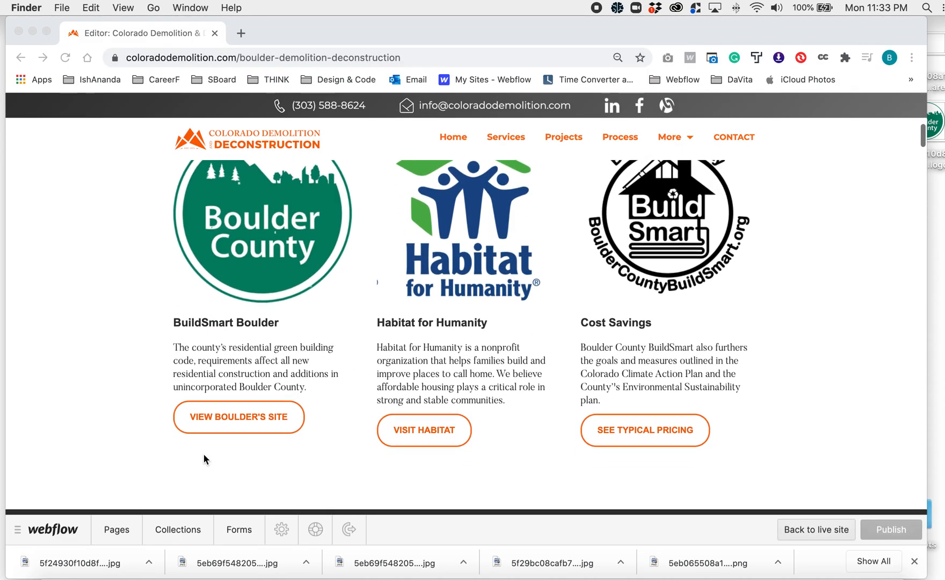
left_click(119, 531)
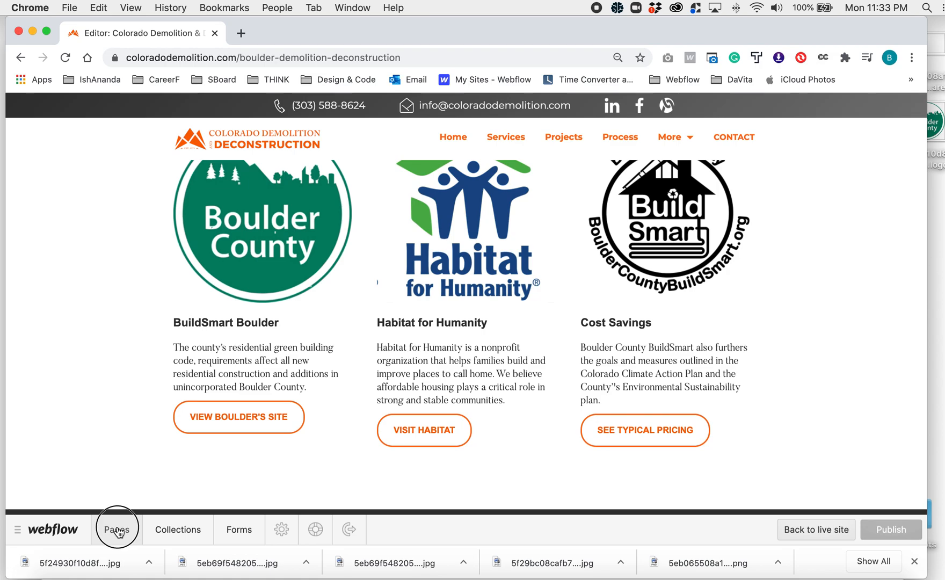
left_click(118, 531)
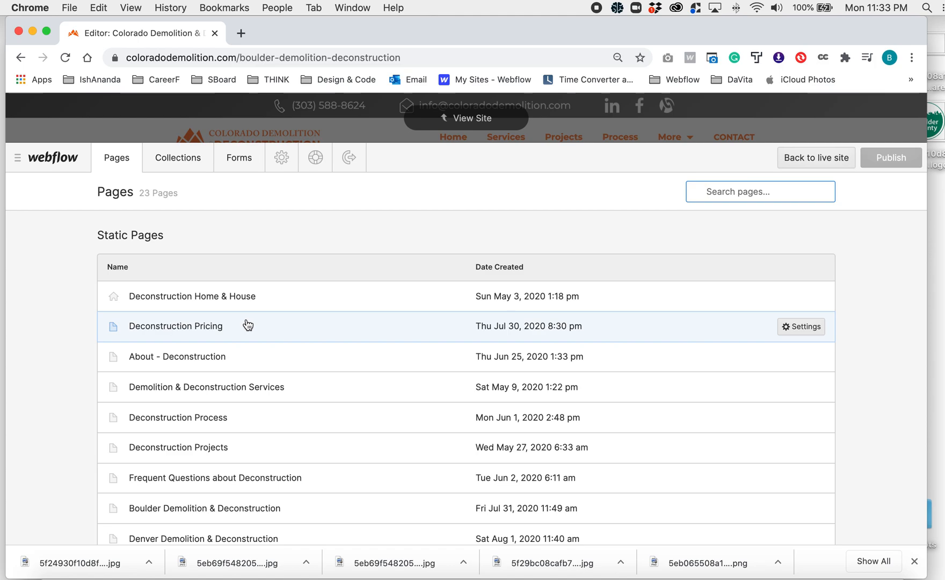
left_click(234, 457)
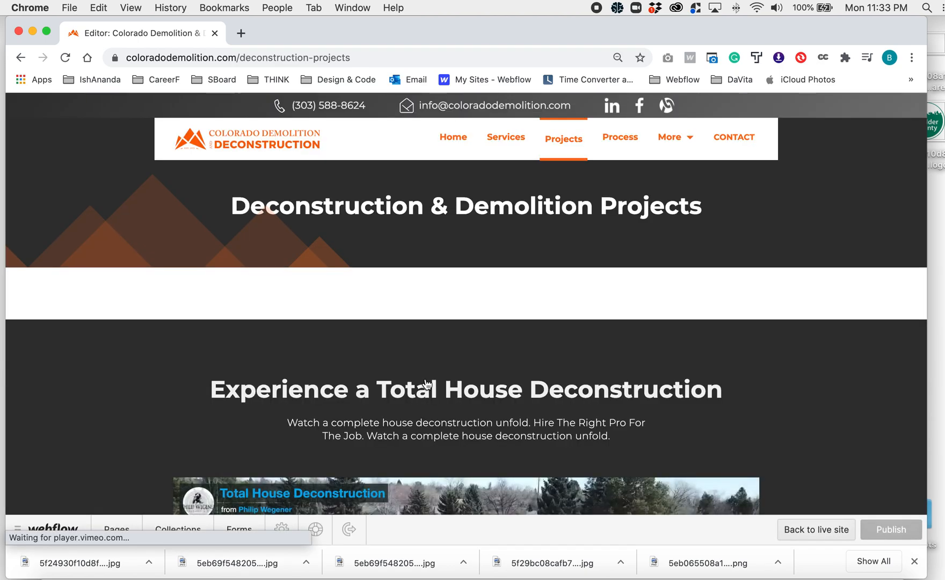
- Look through the project thumbnails, open the House Deconstruction project, and examine its photos
scroll(426, 381, "down", 2)
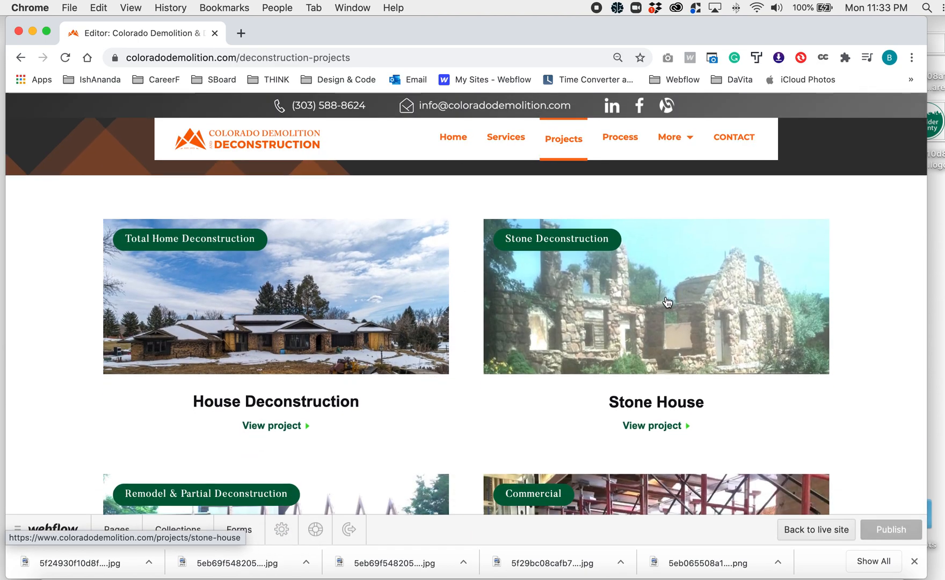
scroll(494, 368, "down", 5)
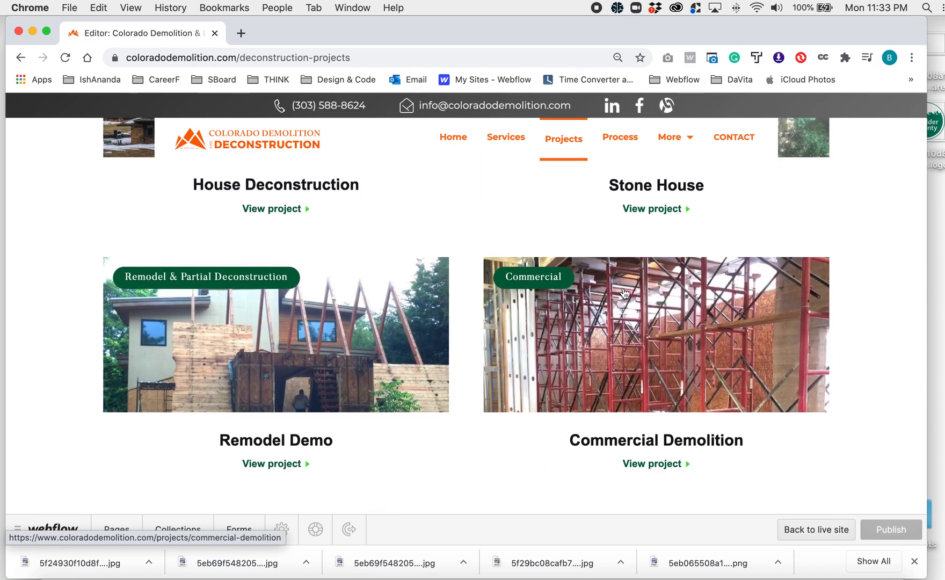
scroll(446, 284, "up", 4)
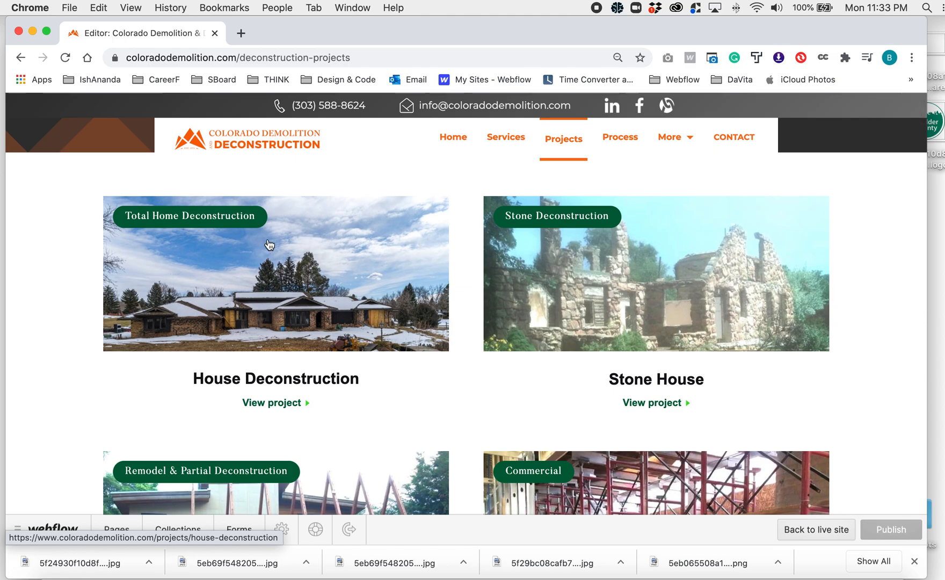
left_click(284, 405)
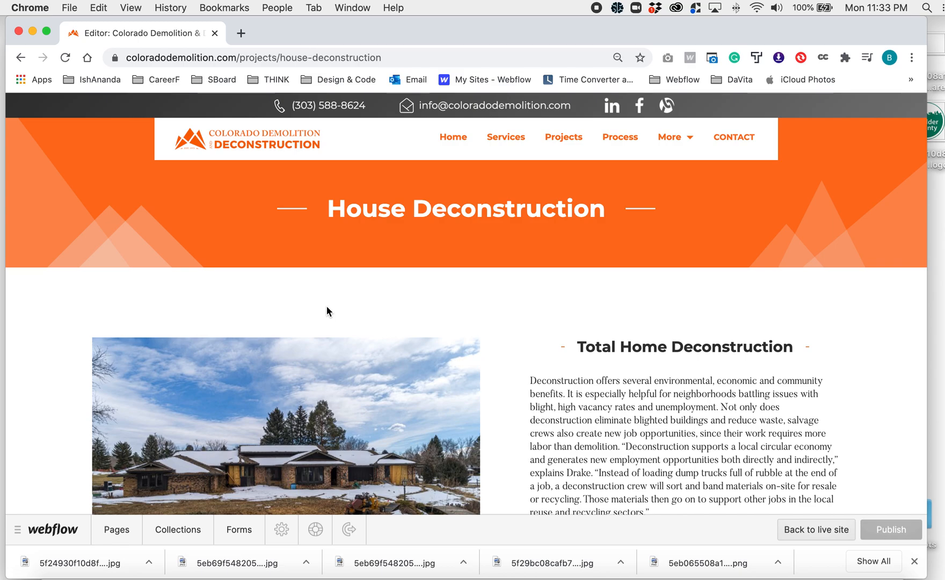
scroll(327, 307, "down", 5)
scroll(326, 308, "down", 10)
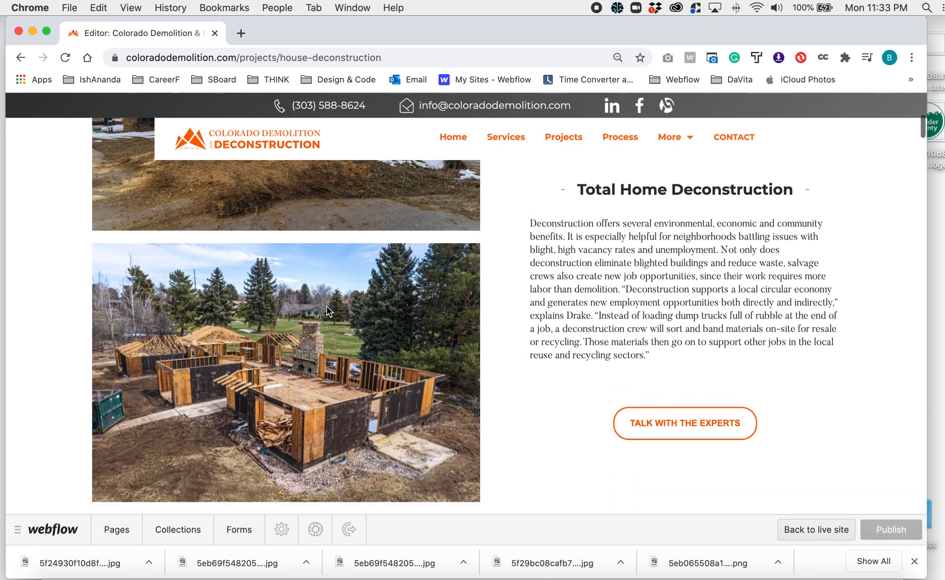
scroll(326, 309, "down", 6)
scroll(326, 306, "up", 10)
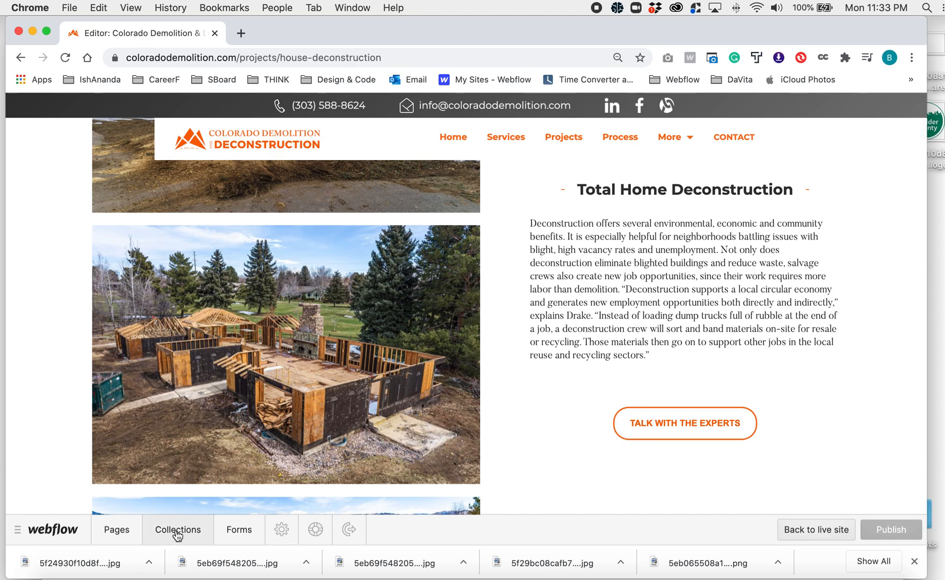
- Open the House Deconstruction item in the Projects collection, check its project image fields, and return to the page
left_click(186, 529)
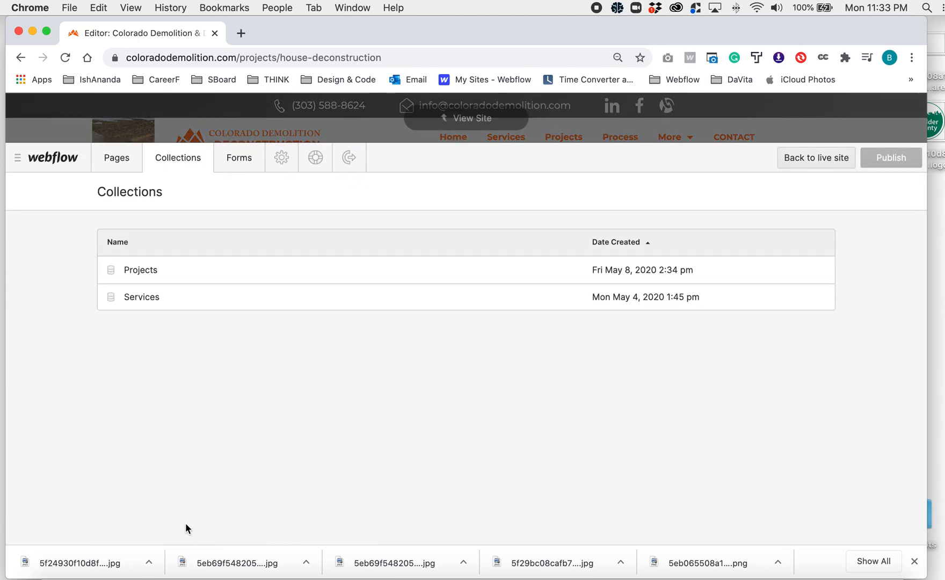
left_click(139, 274)
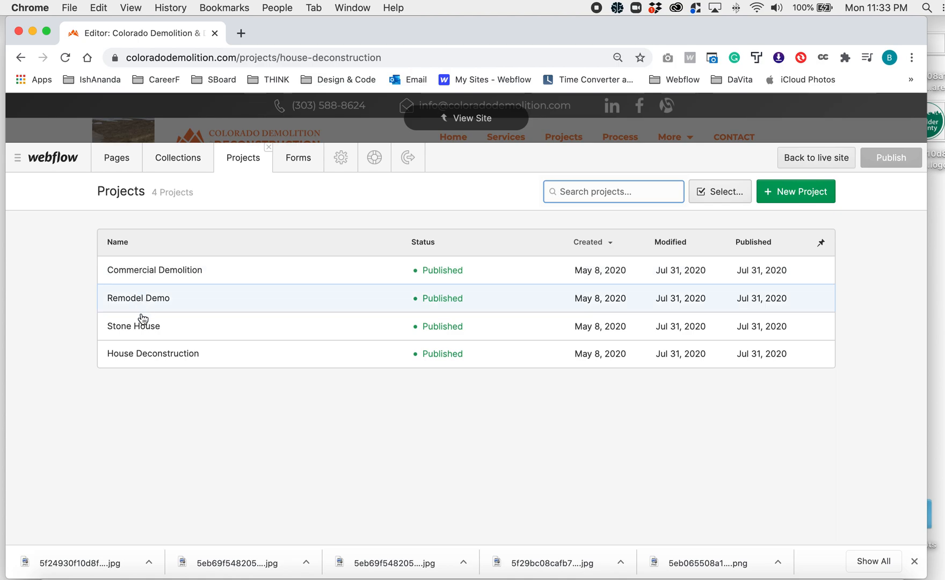
left_click(158, 354)
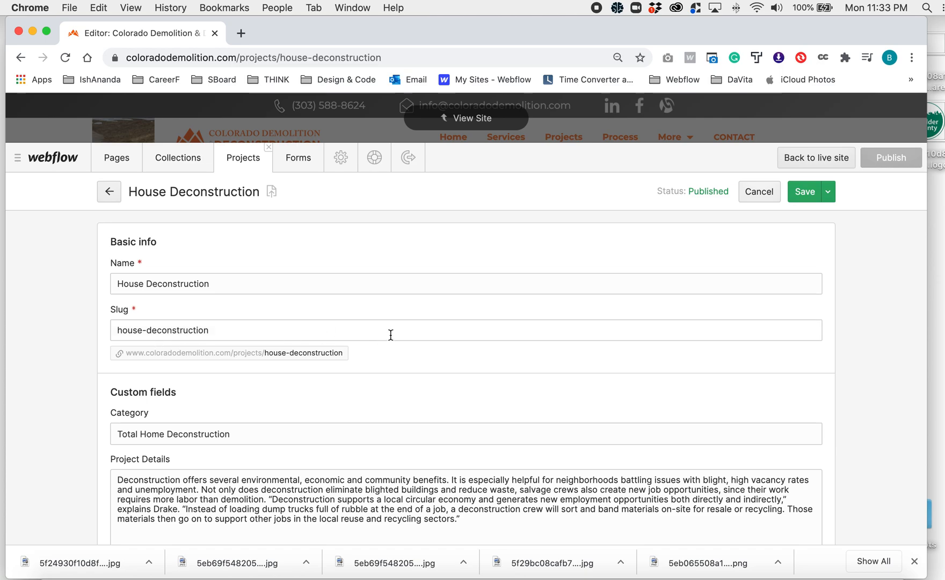
scroll(390, 335, "down", 15)
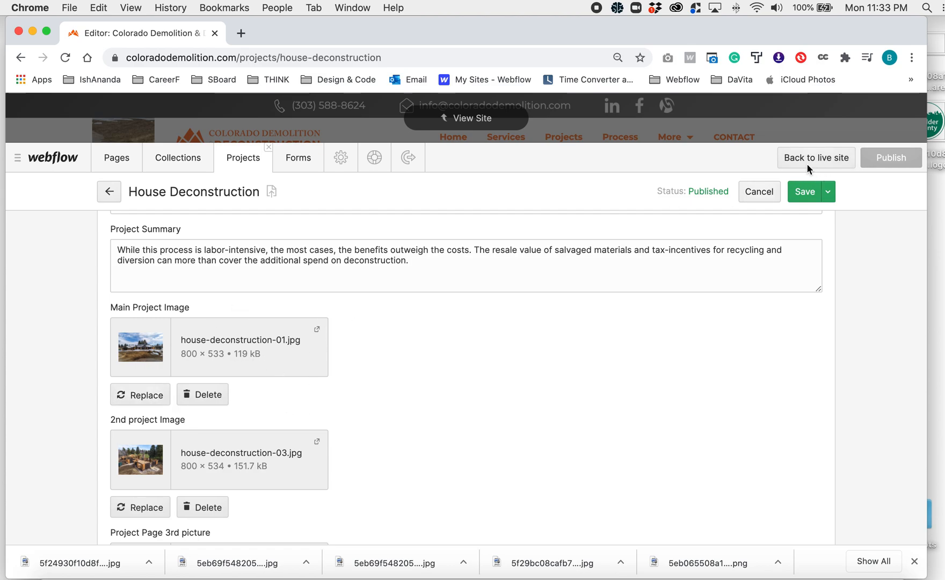
left_click(480, 120)
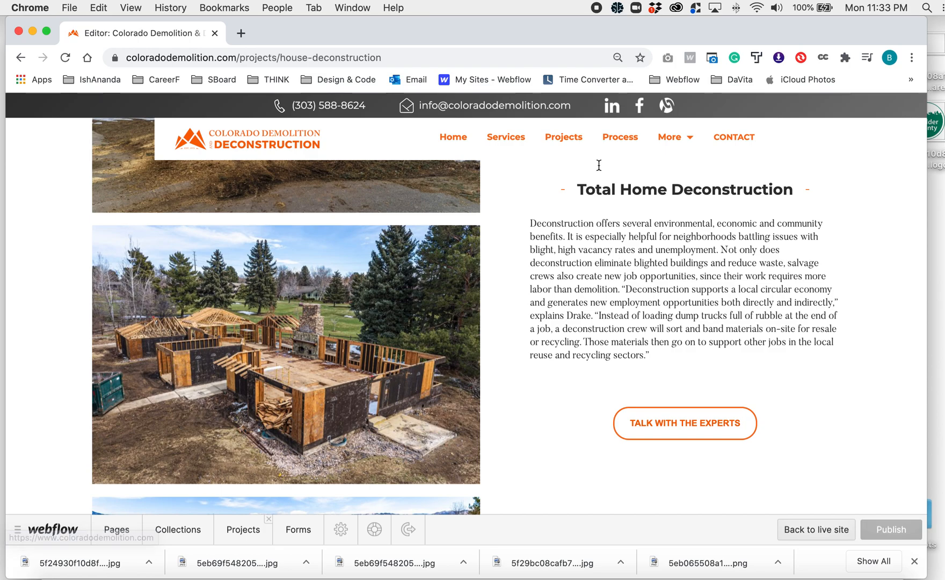
- Open the live website coloradodemolition.com in a new browser tab
left_click(242, 32)
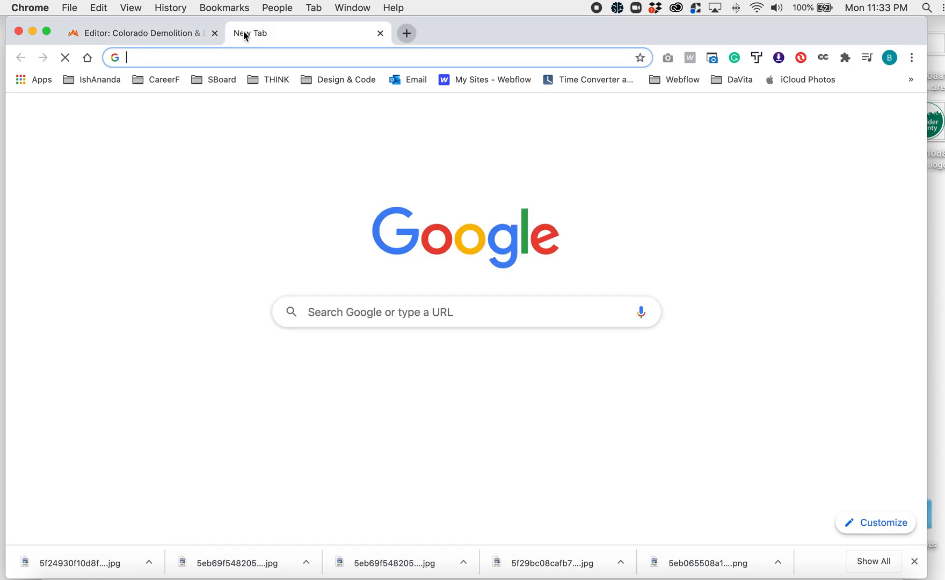
type("color")
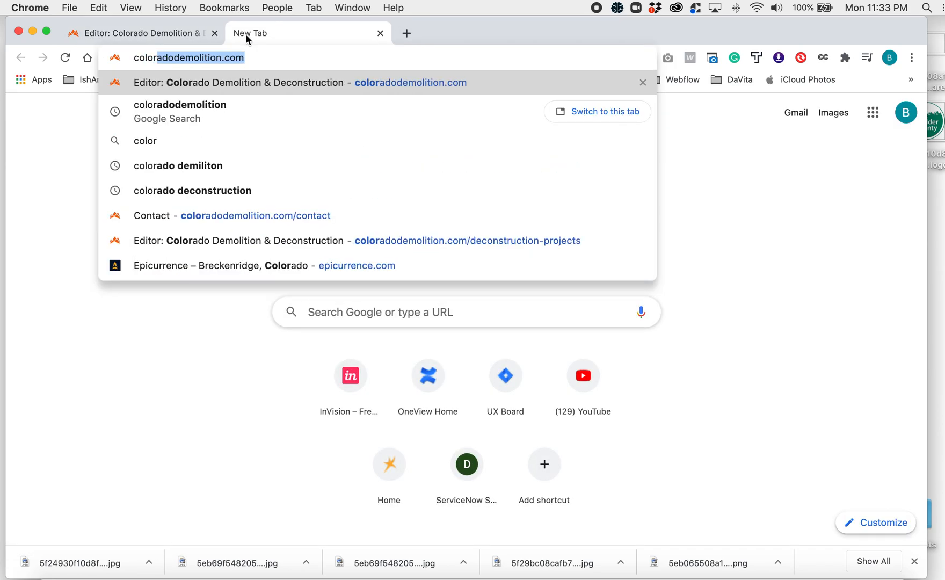
key("Return")
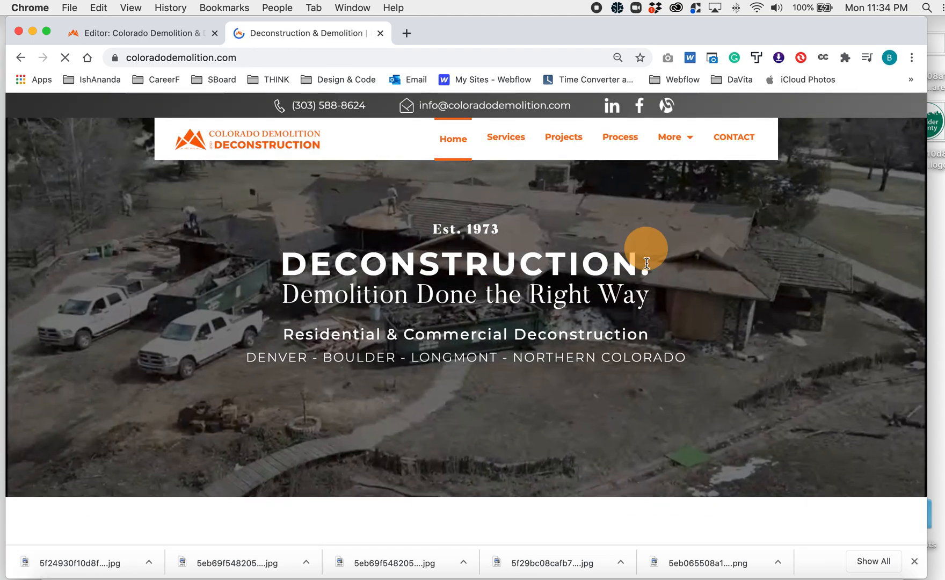
- Find the House Deconstruction project on the home page, open it, and start editing the site from its page
scroll(646, 264, "down", 10)
scroll(646, 265, "down", 15)
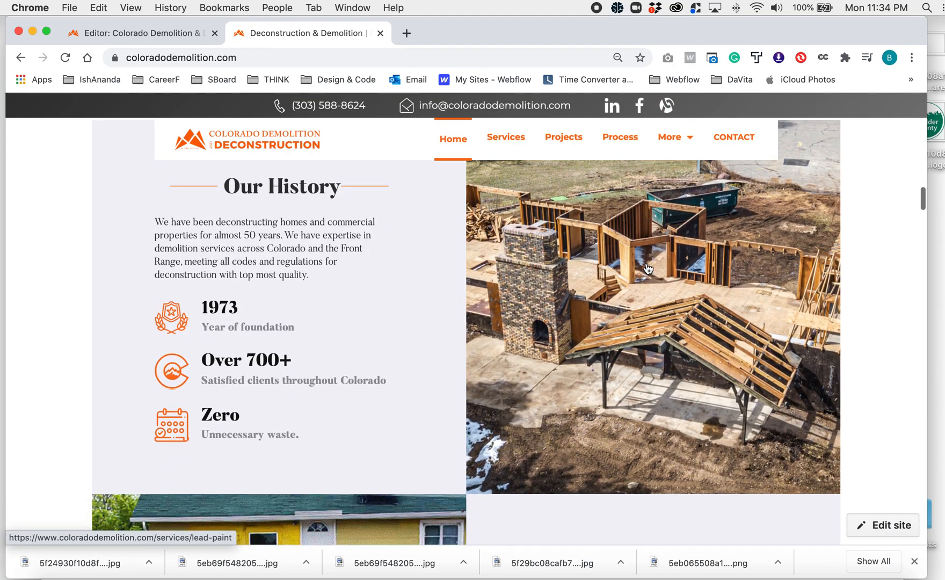
scroll(647, 265, "down", 15)
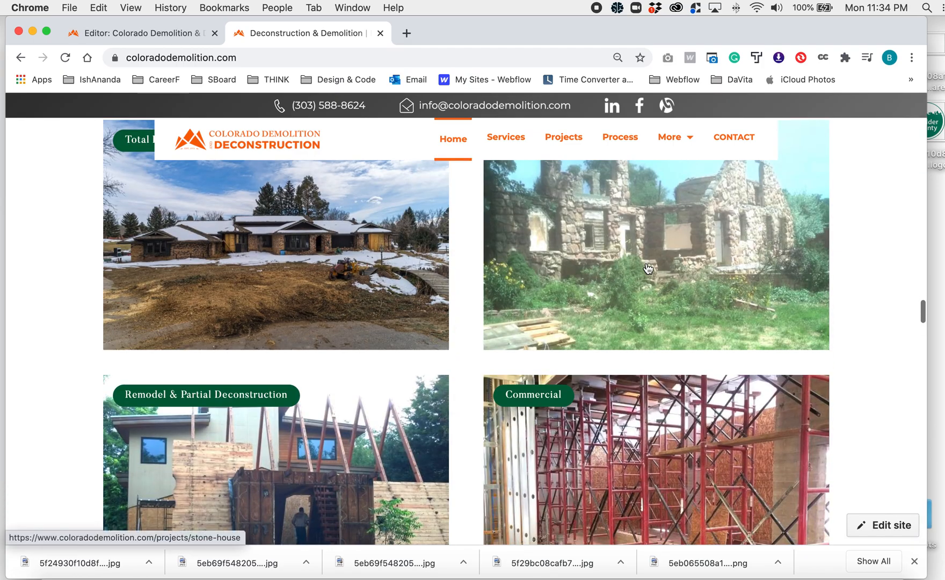
left_click(277, 221)
scroll(276, 225, "up", 3)
left_click(332, 348)
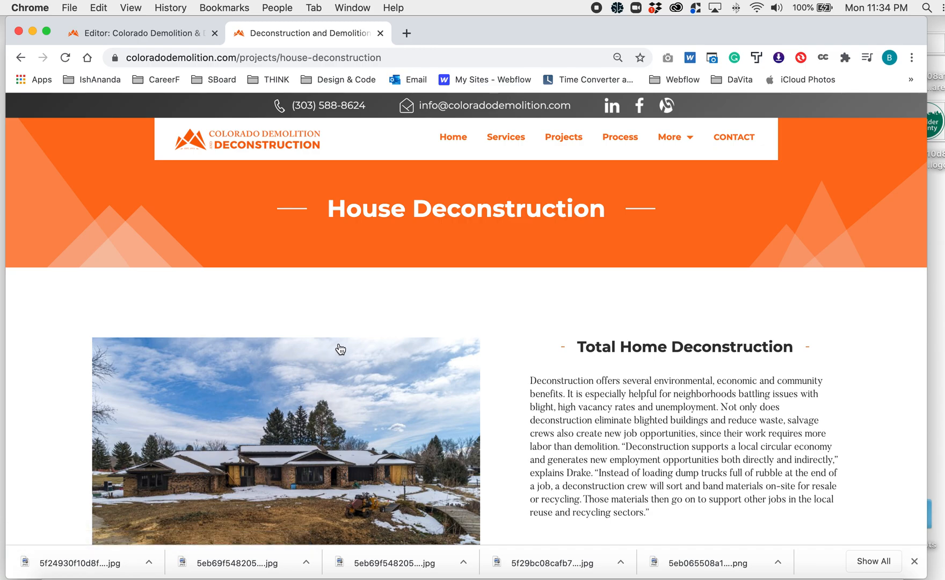
scroll(401, 381, "down", 5)
left_click(894, 524)
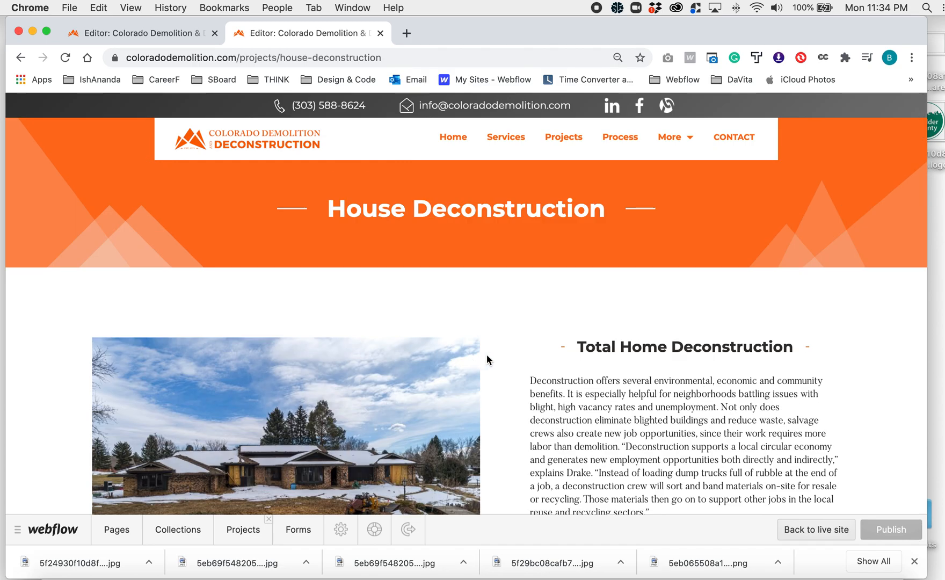
- Bring up the replacement file dialog and the save dialog for the first house photo, cancelling each one
left_click(440, 390)
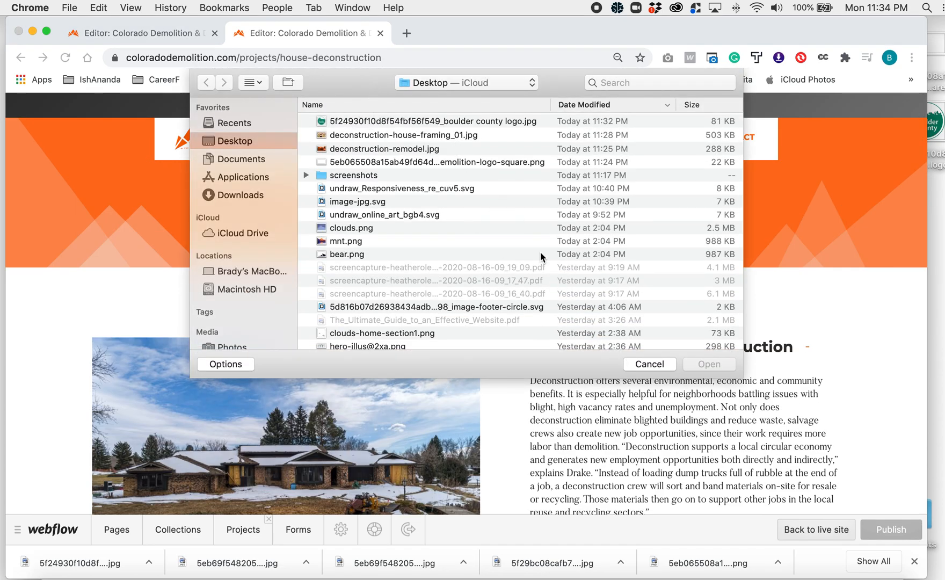
left_click(648, 364)
scroll(415, 342, "down", 4)
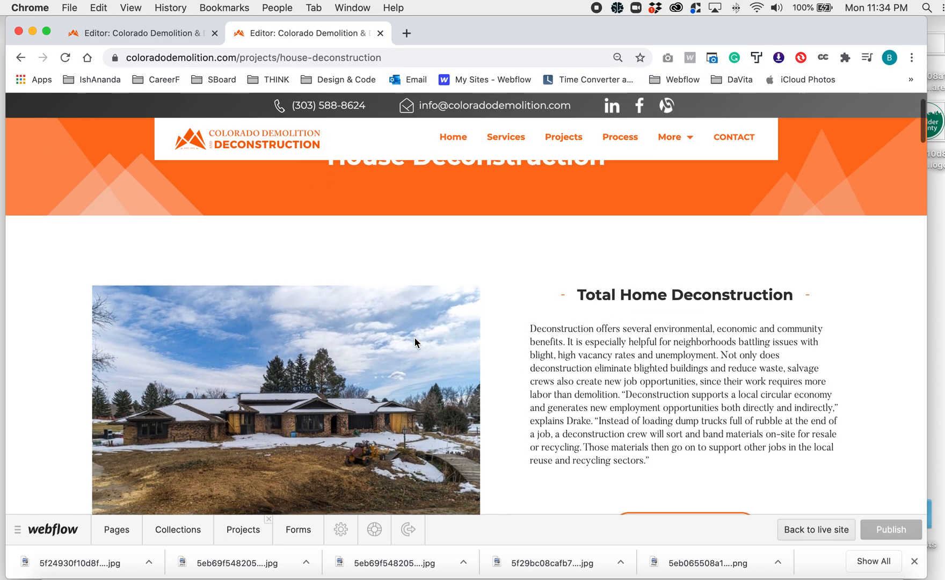
right_click(286, 263)
left_click(325, 288)
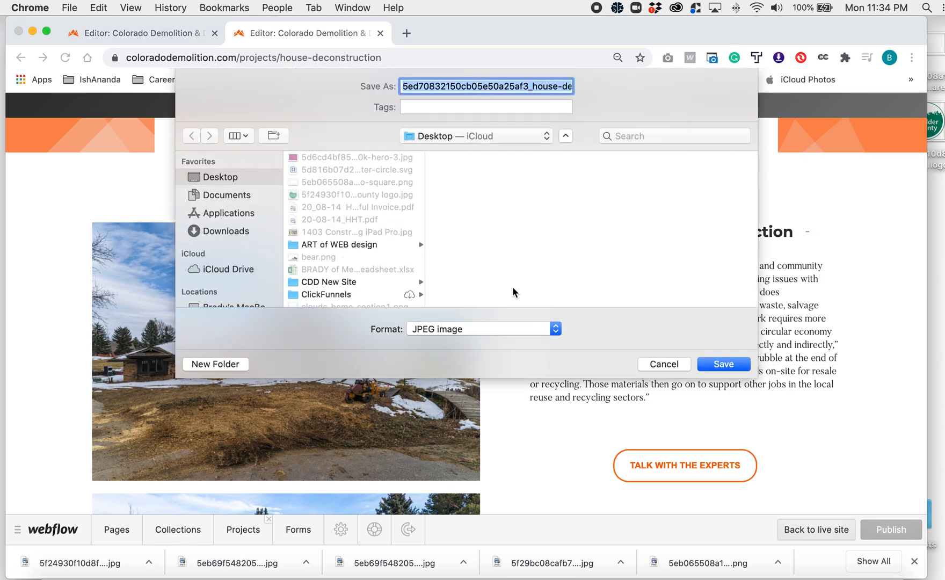
left_click(660, 365)
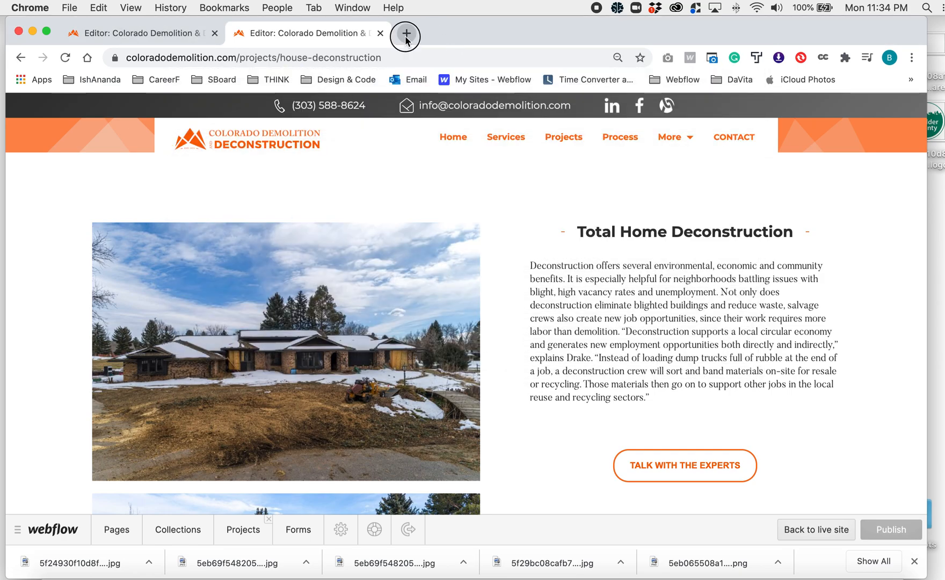
- View tinyjpg.com in a new tab, close it, and switch to the image compression slide in Figma
left_click(406, 37)
type("tinyjpg.com")
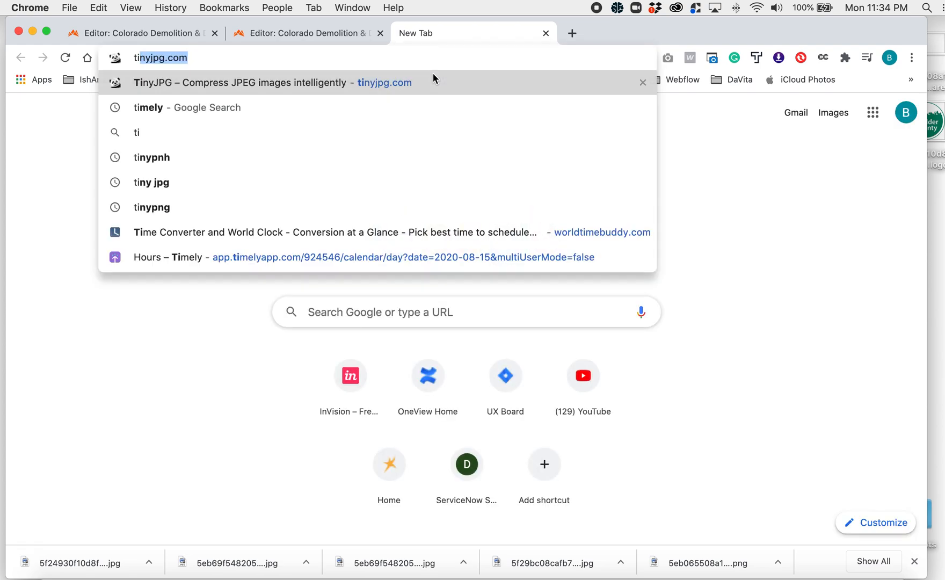
key("Return")
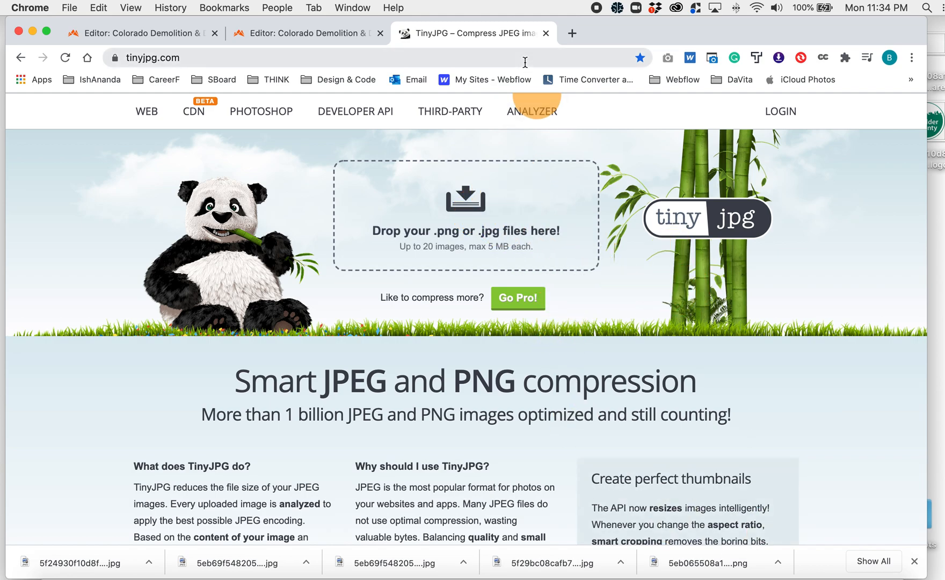
left_click(546, 33)
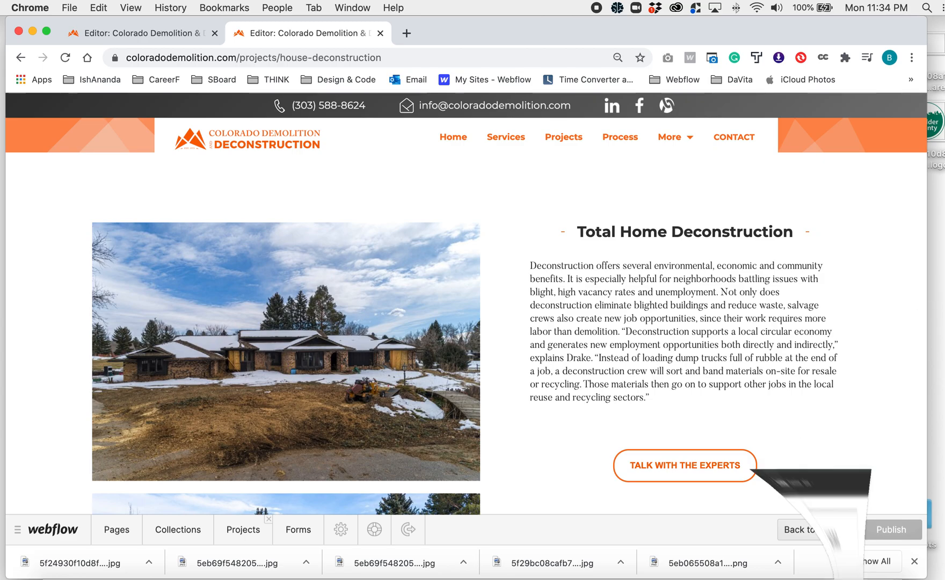
left_click(848, 575)
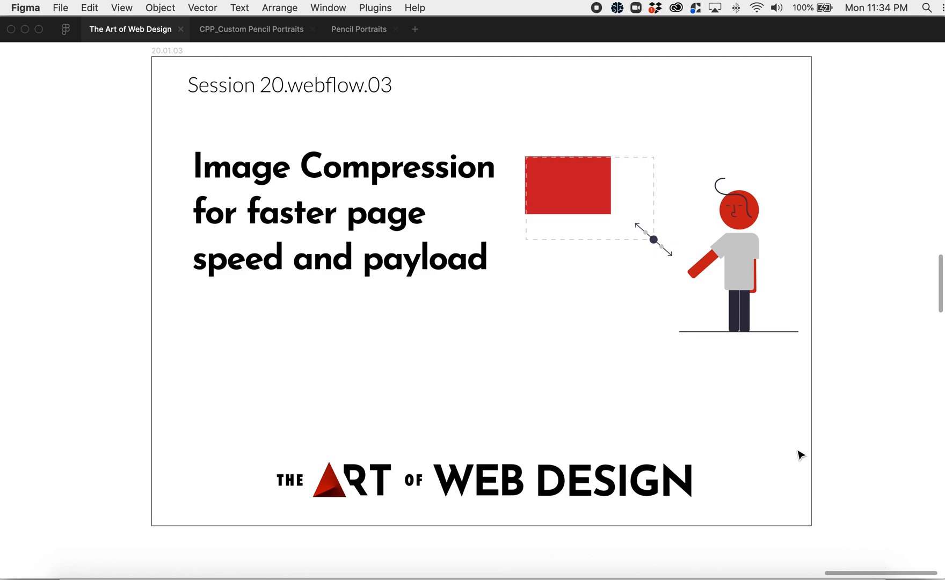